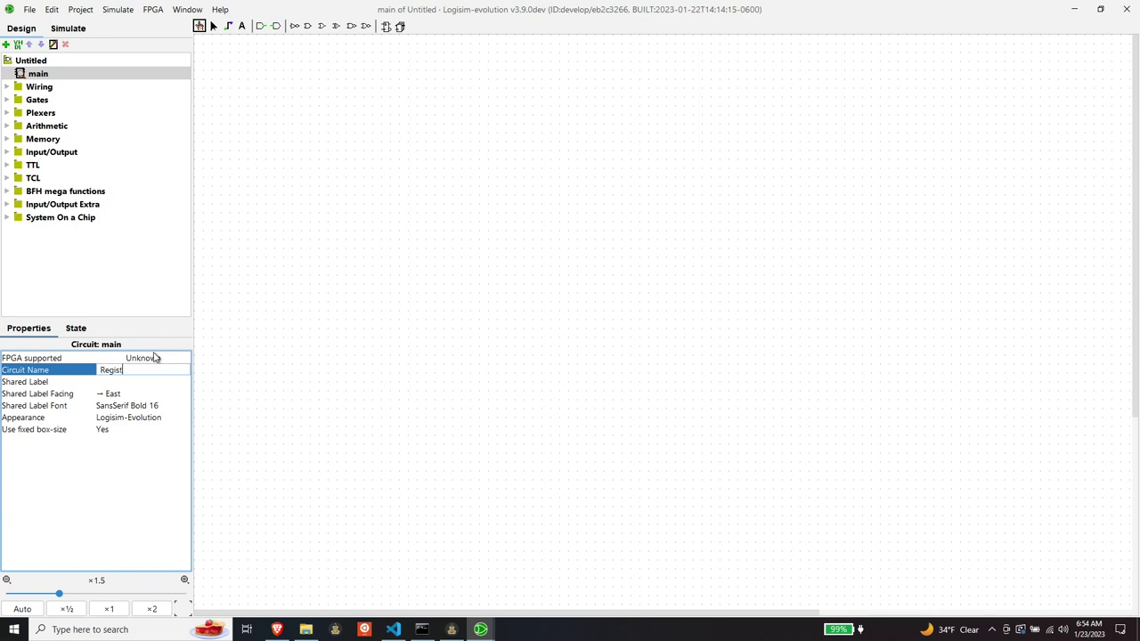
Step: Confirm RegisterUI as the new name of the main circuit
key("Return")
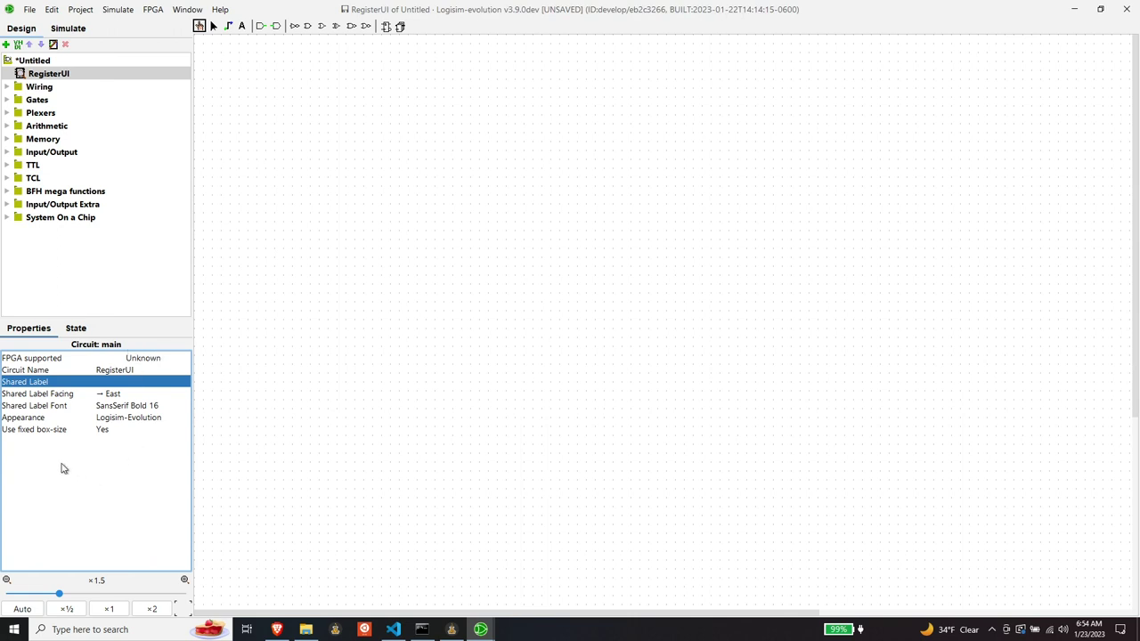
Step: Add a new circuit named Reg16, after 'Register' is rejected as a reserved keyword
left_click(41, 77)
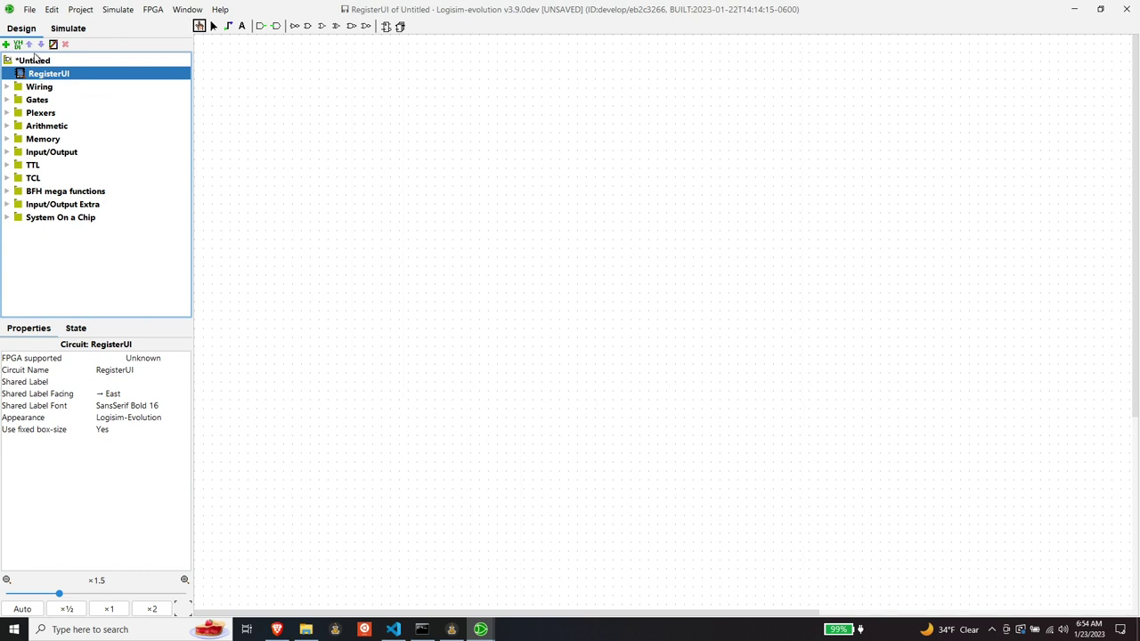
left_click(5, 46)
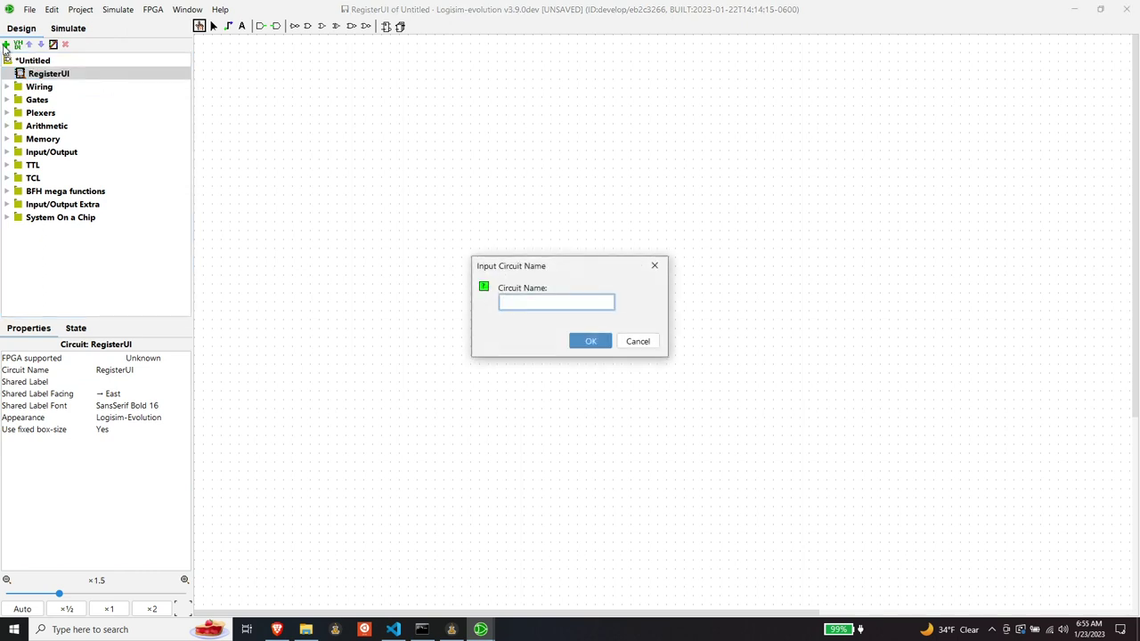
type("Register")
key("Return")
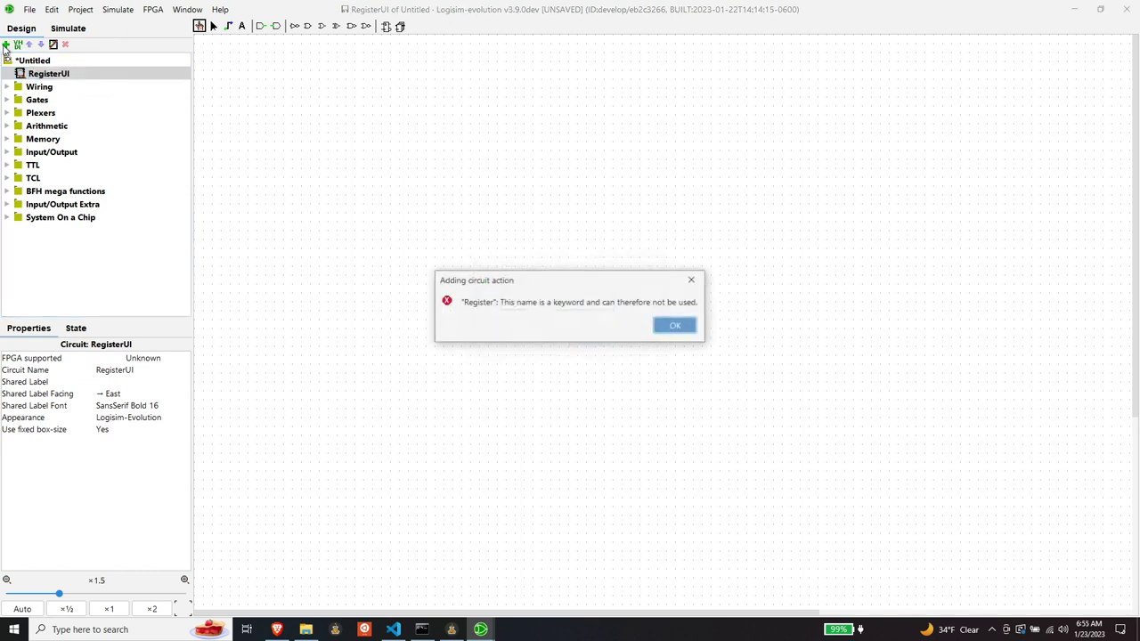
left_click(675, 324)
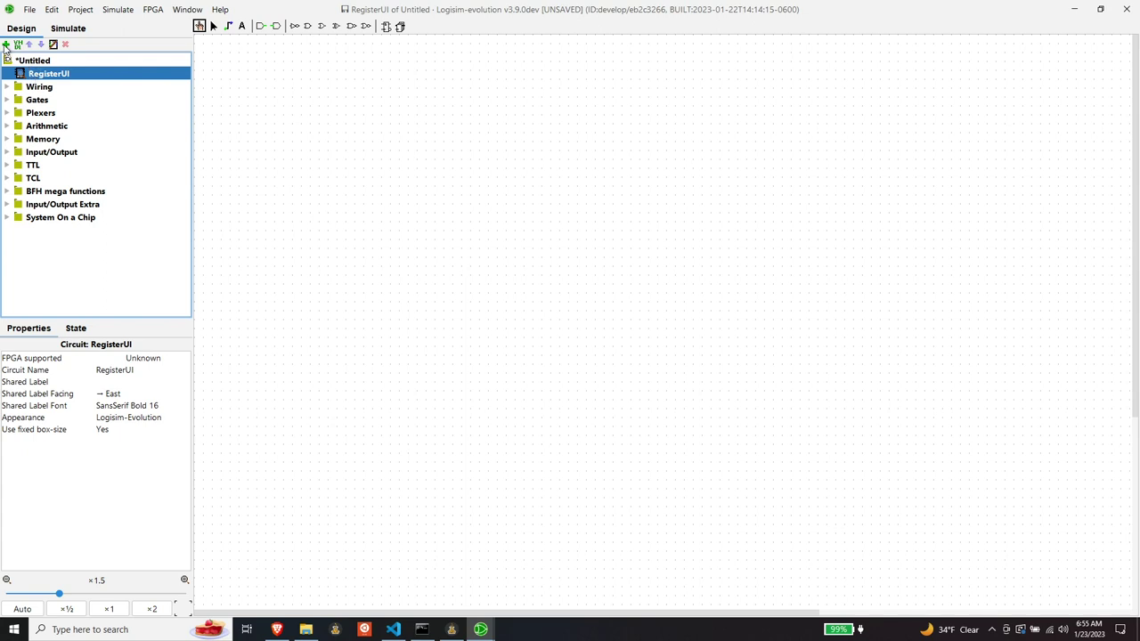
left_click(7, 45)
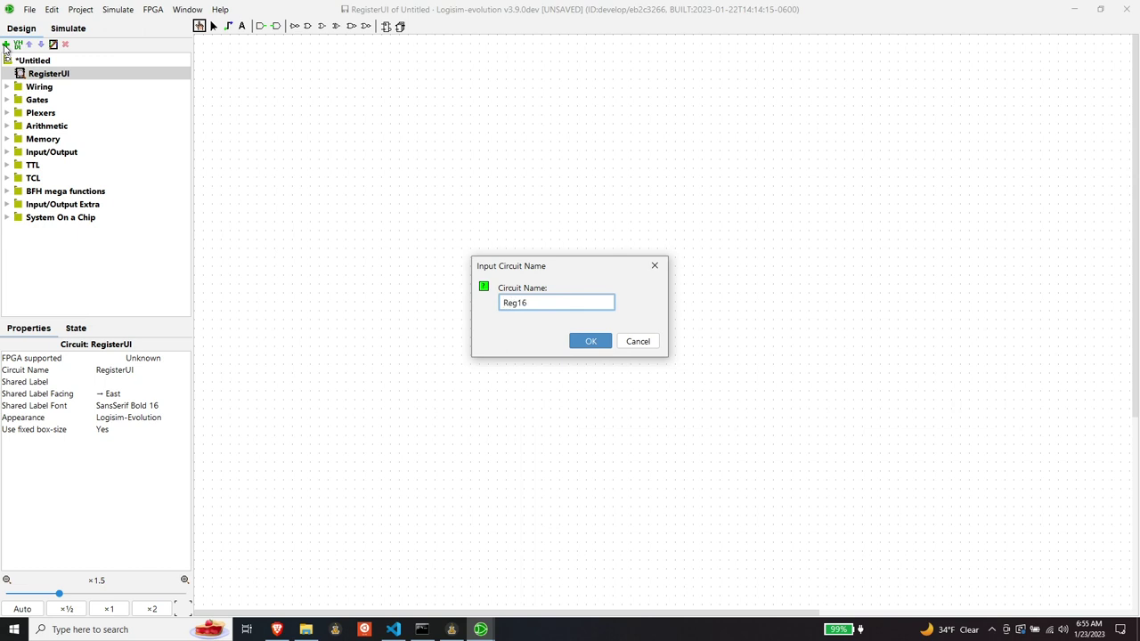
left_click(583, 344)
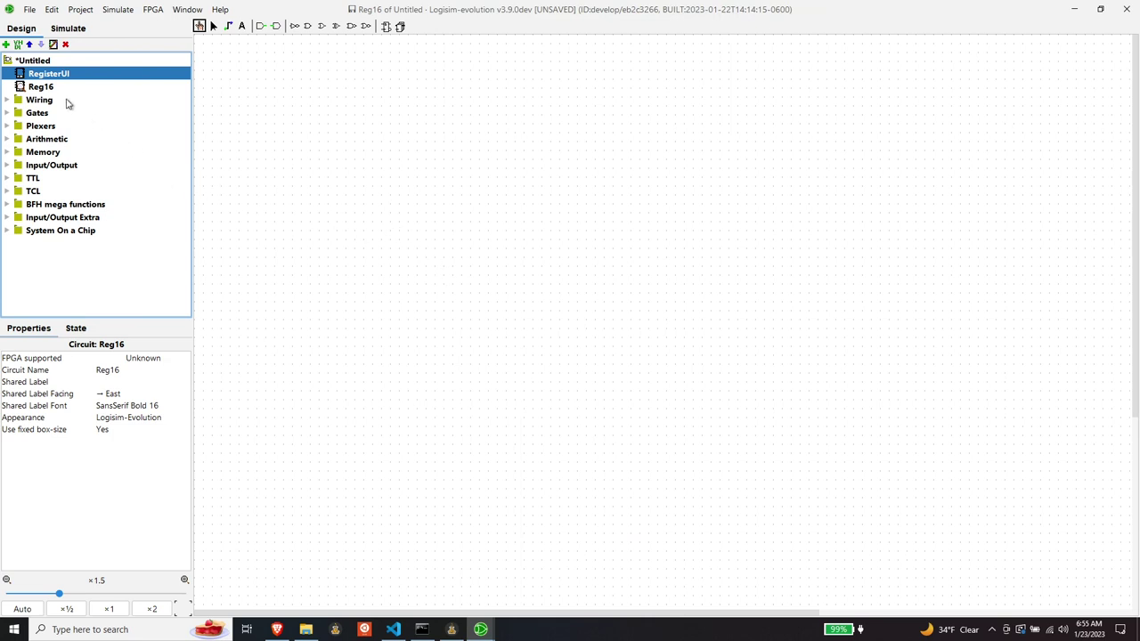
Step: Load BitLib.circ from the HackLogisim\Bit folder as a Logisim-evolution library
left_click(49, 92)
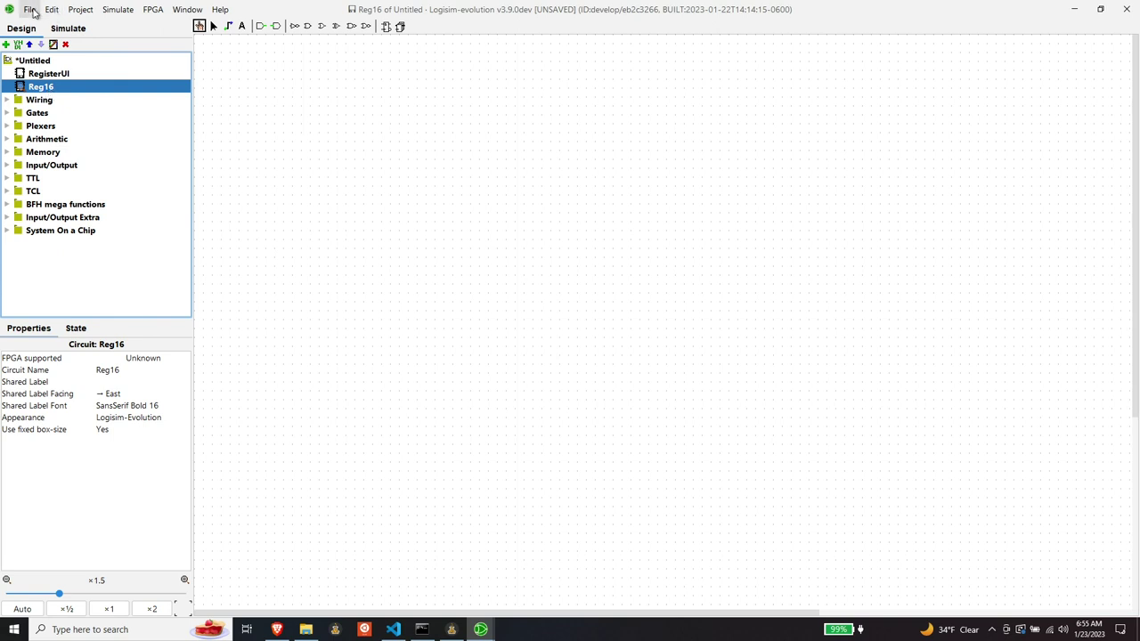
left_click(78, 10)
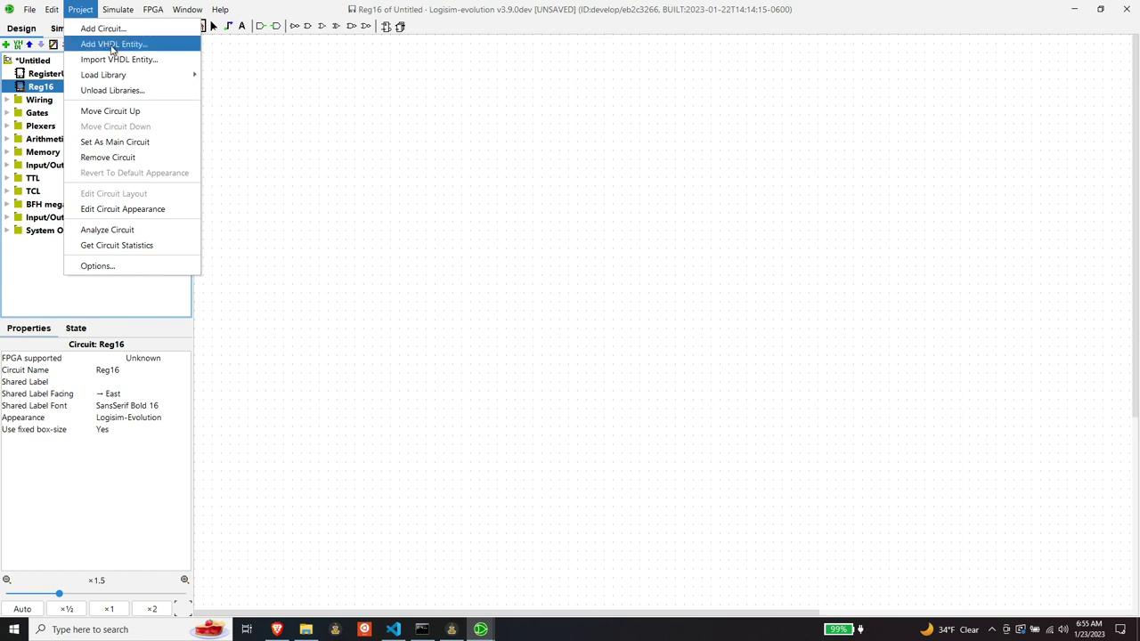
mouse_move(112, 78)
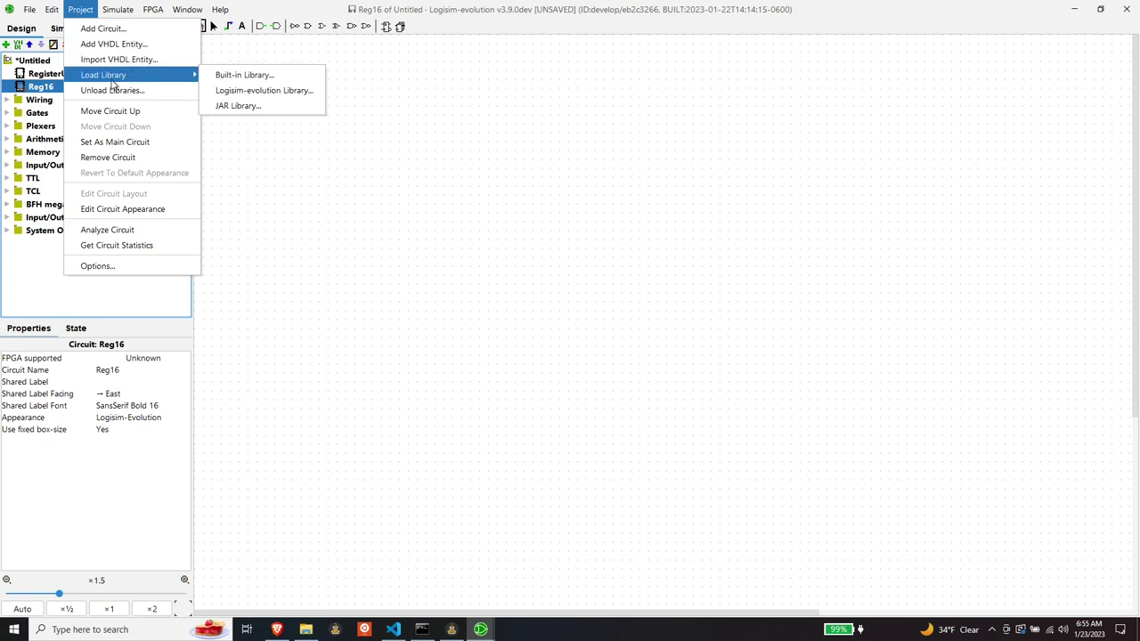
left_click(253, 93)
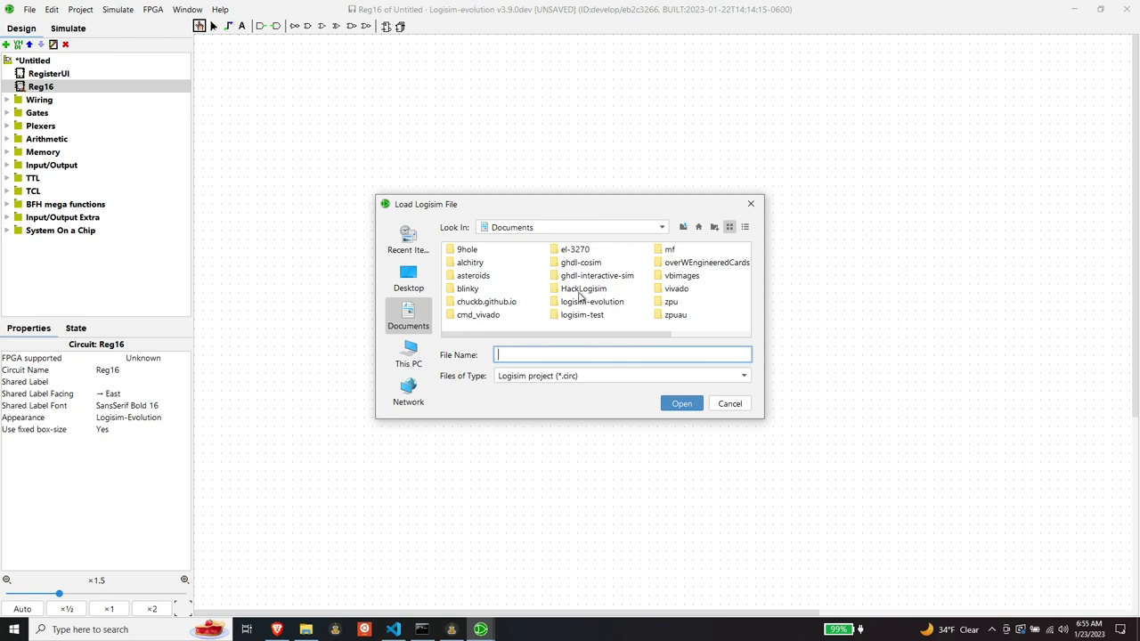
double_click(577, 289)
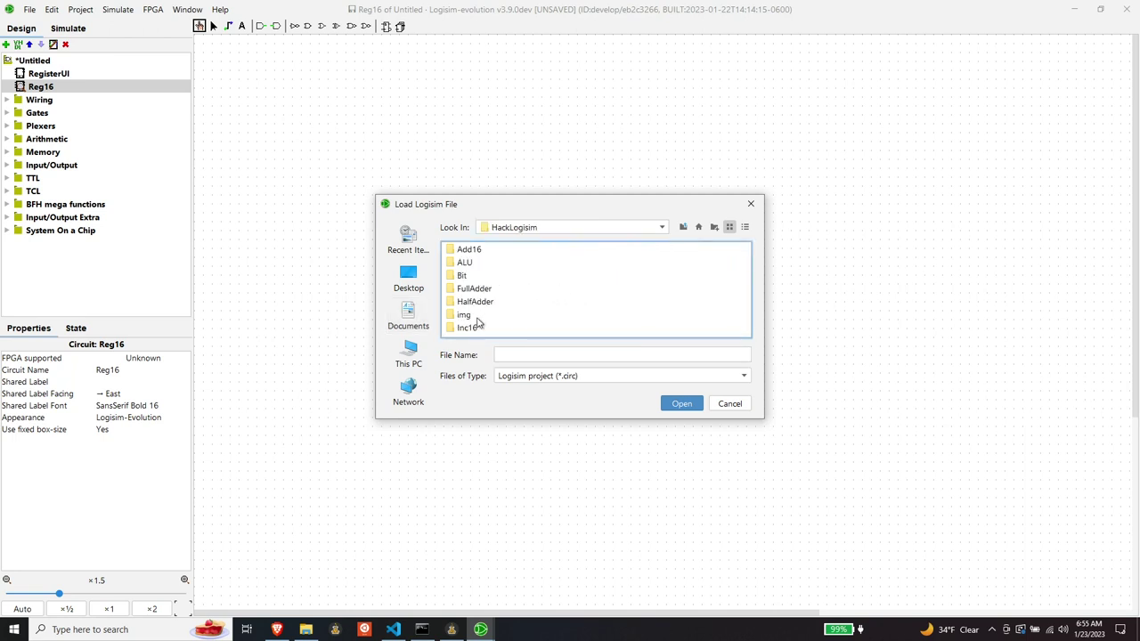
double_click(467, 276)
double_click(471, 253)
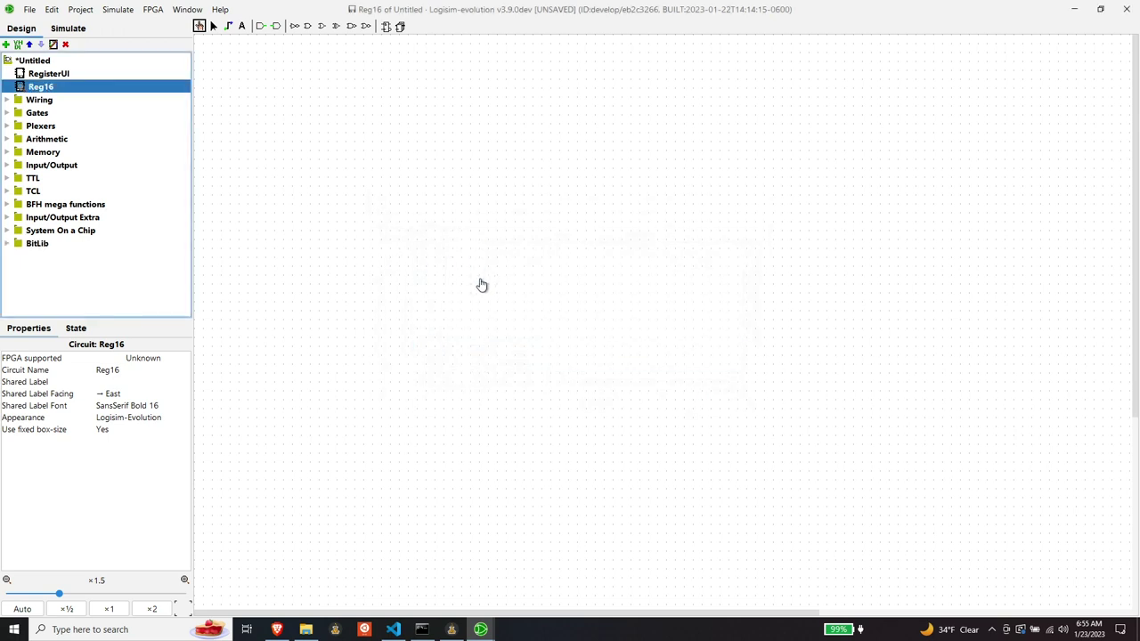
Step: Place a Bit component from BitLib into Reg16, position it left, and duplicate it
left_click(8, 243)
left_click(44, 270)
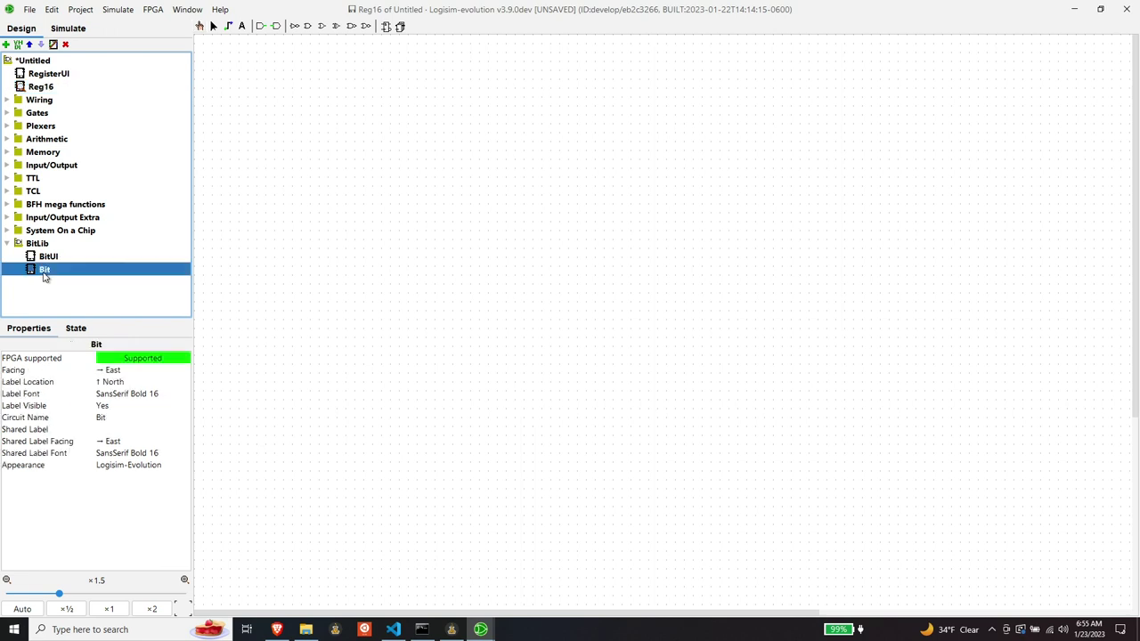
left_click(584, 157)
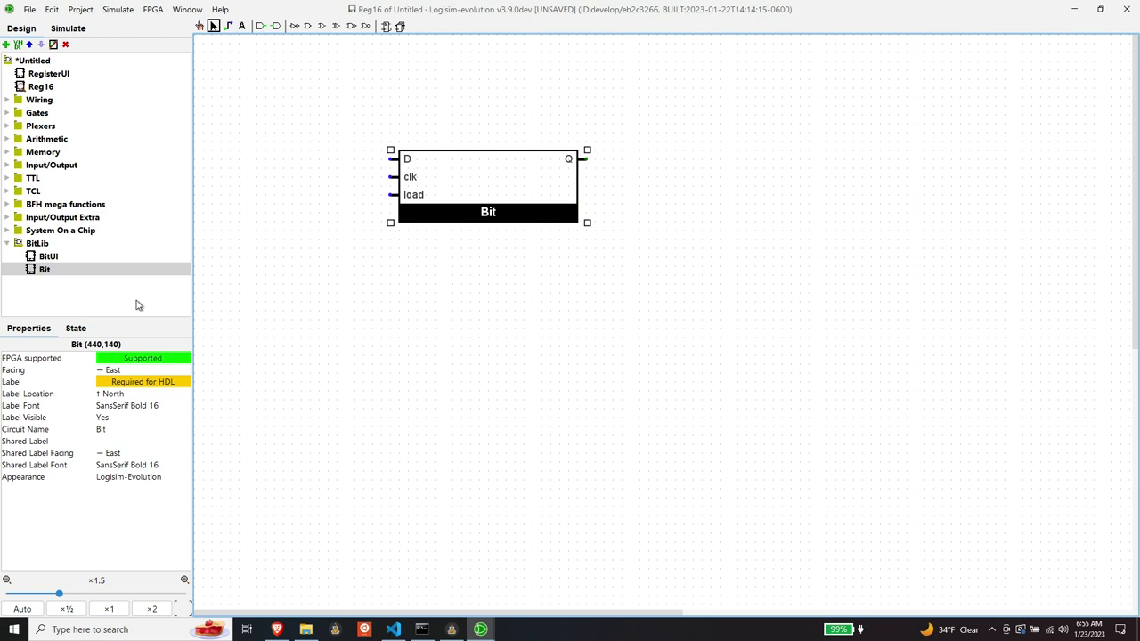
left_click_drag(604, 170, 472, 169)
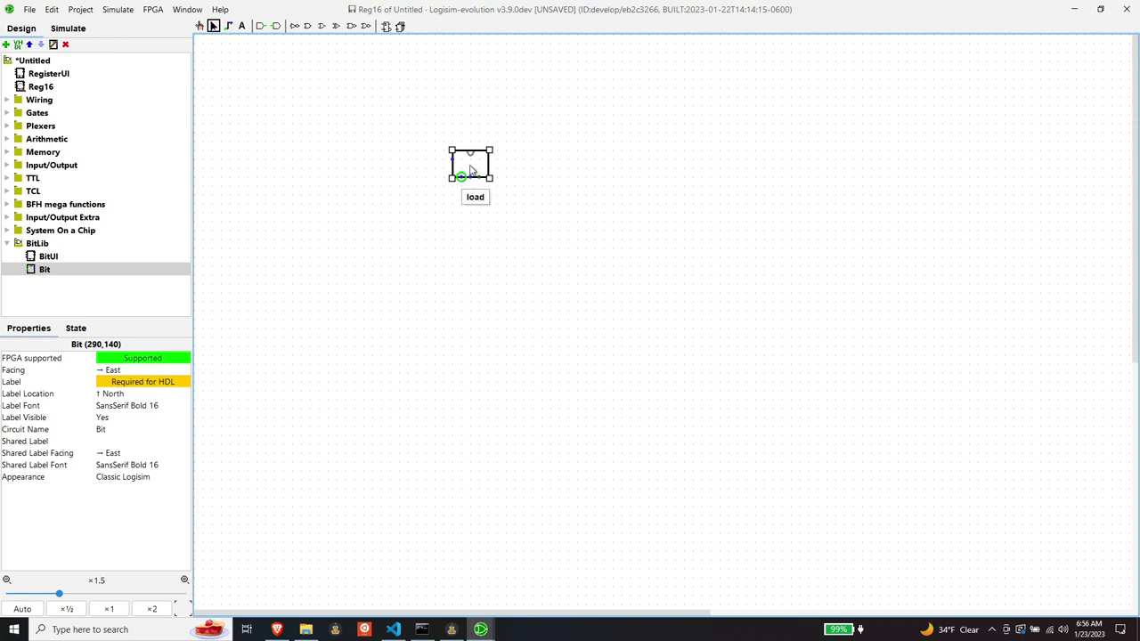
left_click_drag(471, 171, 445, 204)
key("ctrl+d")
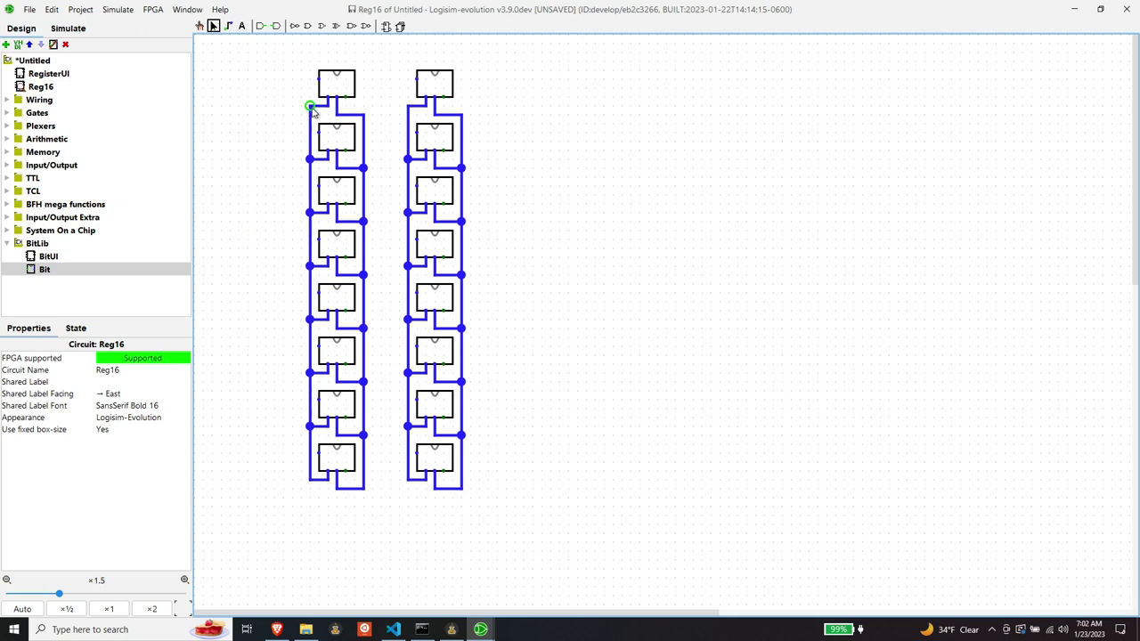
Step: Wire the two columns' load and clock lines together across the top
left_click_drag(407, 106, 304, 109)
left_click(408, 45)
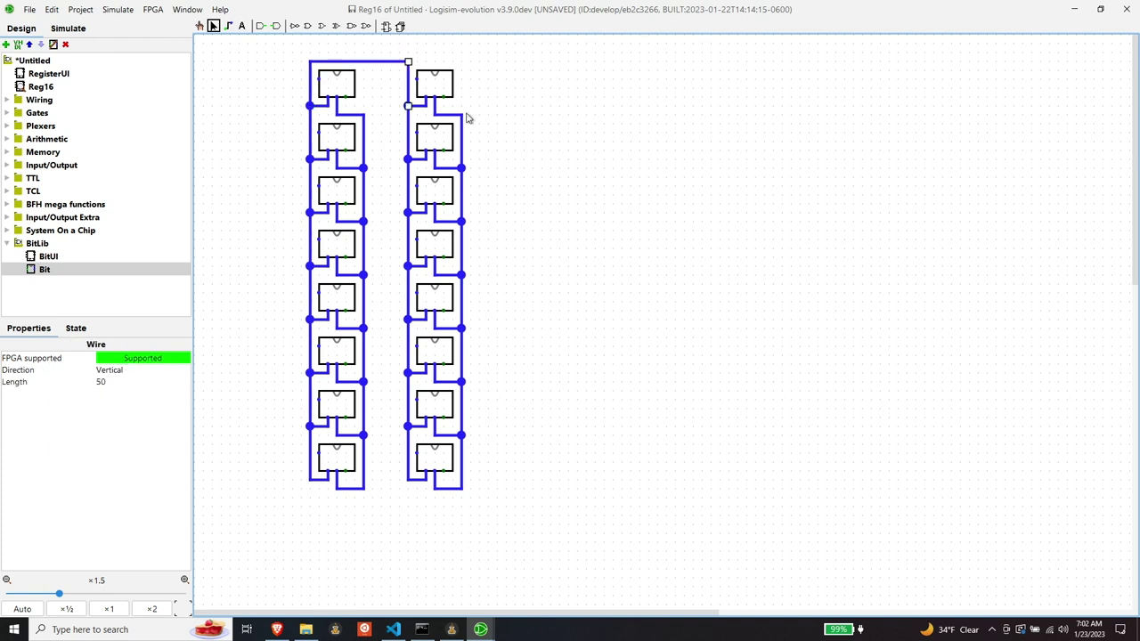
left_click_drag(462, 114, 364, 114)
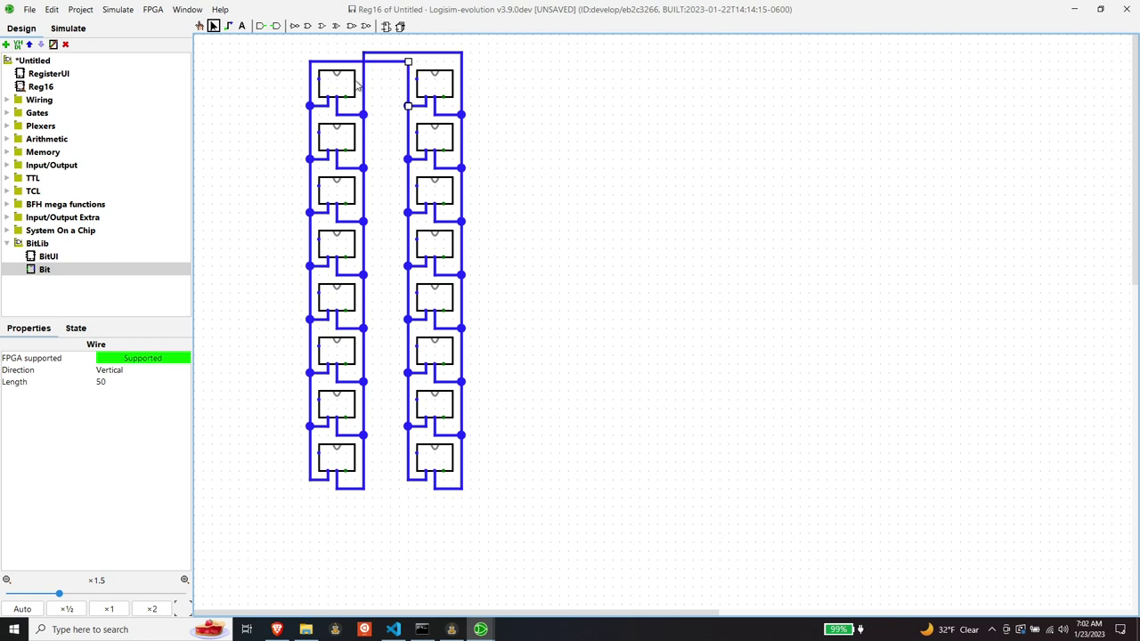
left_click(9, 101)
Step: Add an input pin labelled load to the left of the columns
left_click(43, 126)
left_click(248, 106)
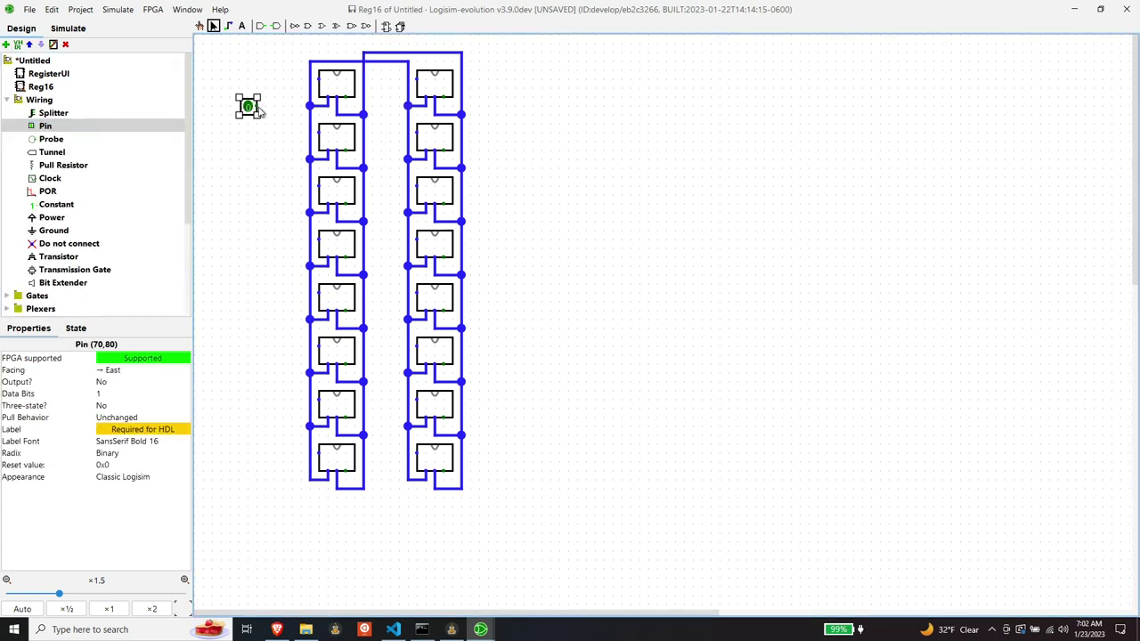
left_click(114, 431)
type("load")
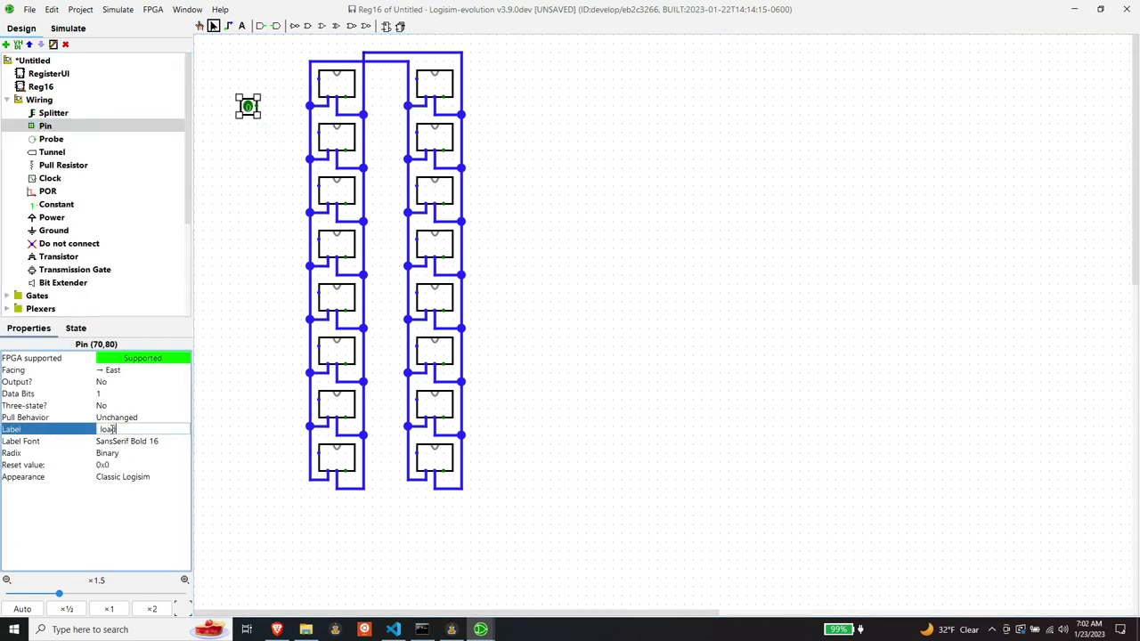
key("Return")
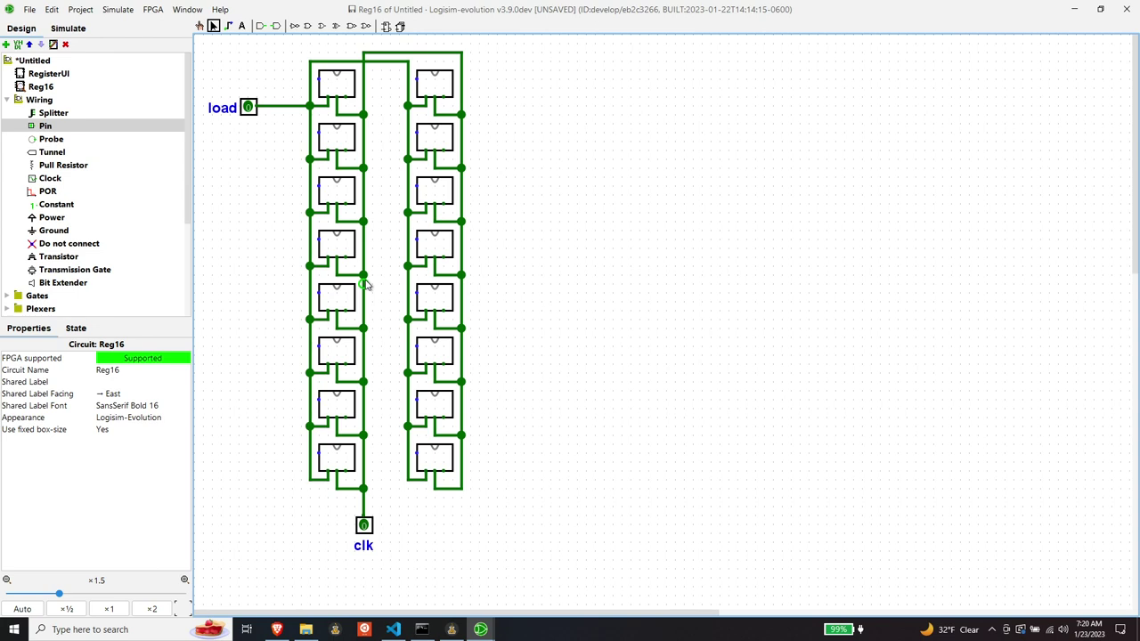
Step: Add a splitter with fan out 16 and 16-bit input, placed beside the load pin
left_click(55, 114)
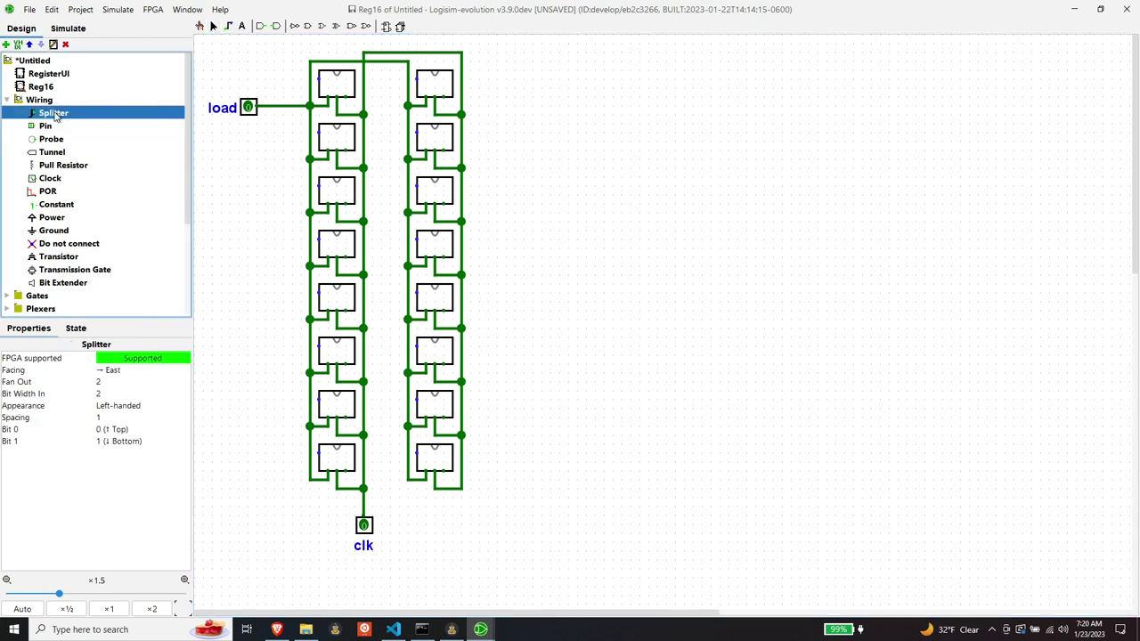
left_click(239, 212)
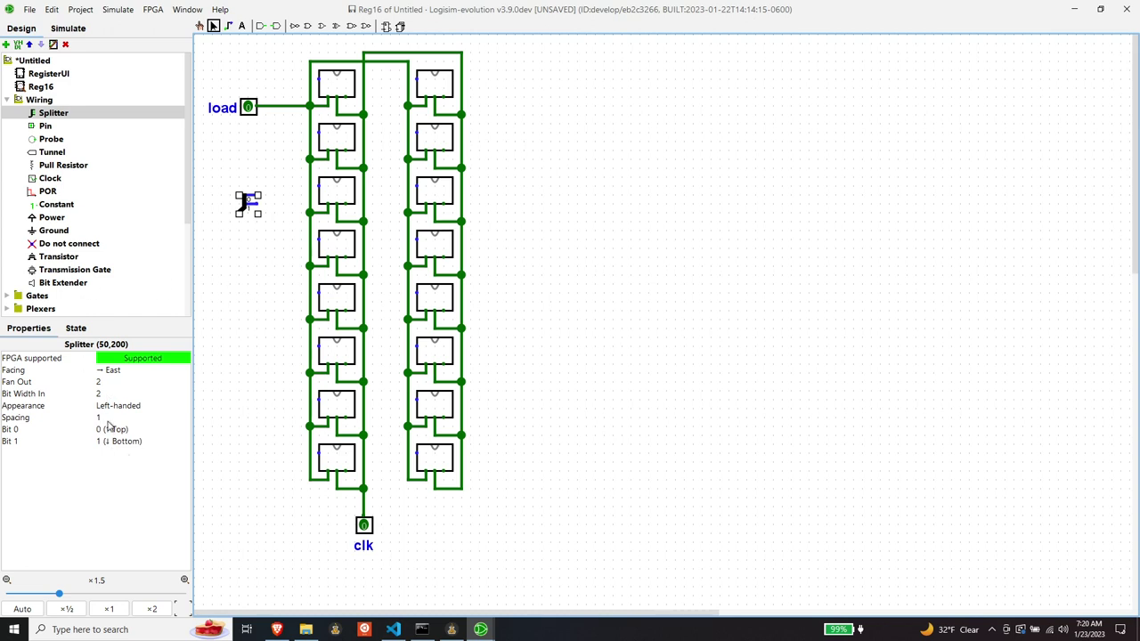
left_click(105, 383)
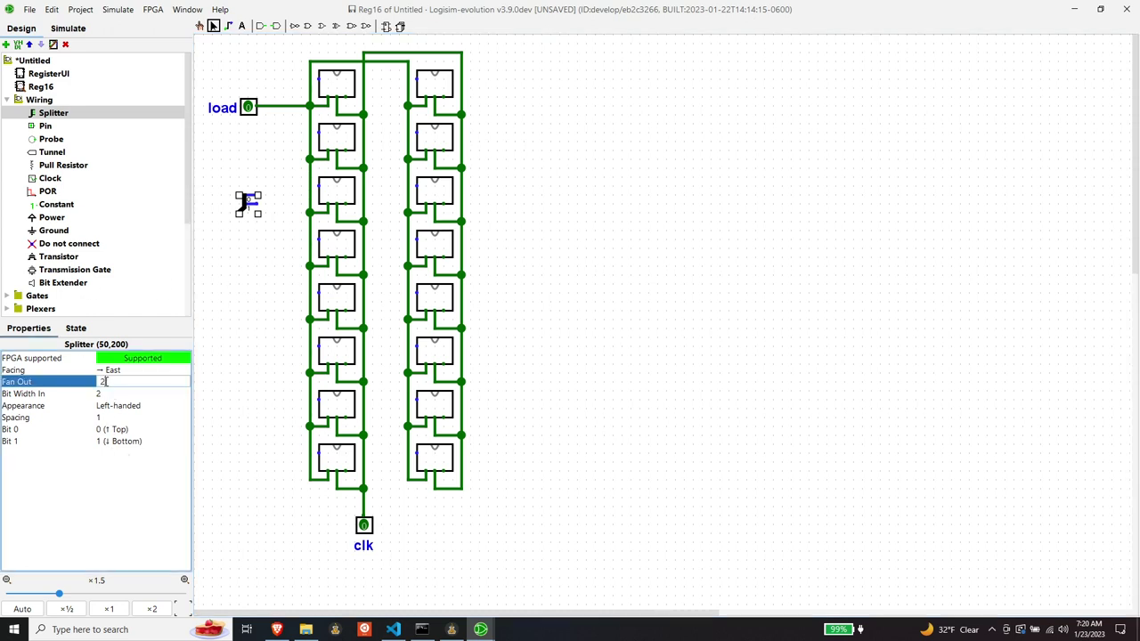
type("16")
key("Return")
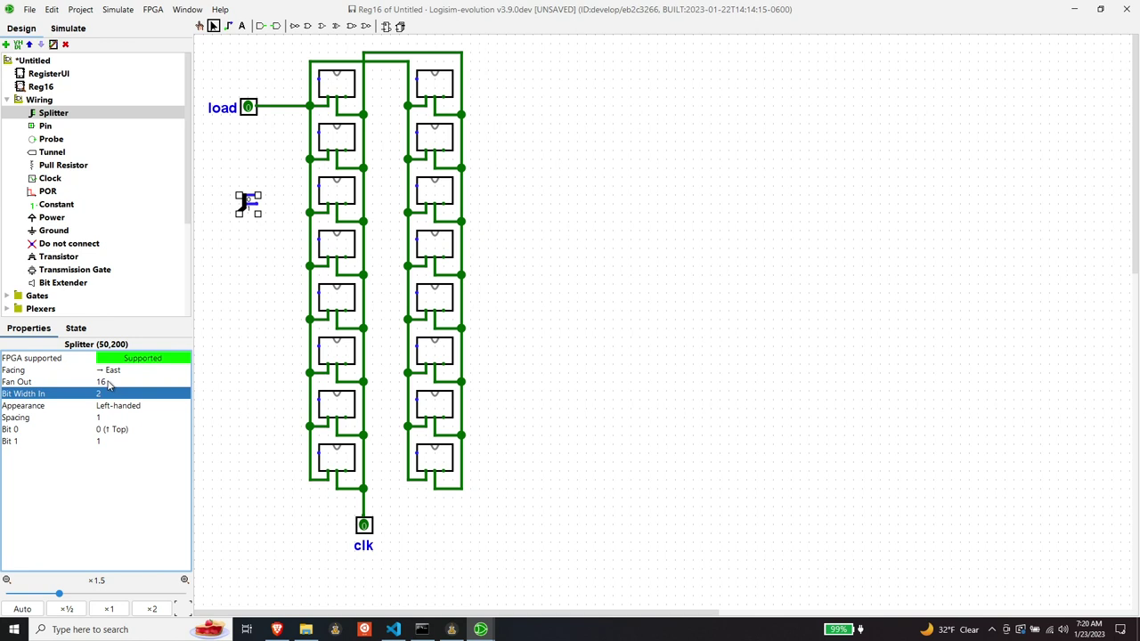
left_click(116, 394)
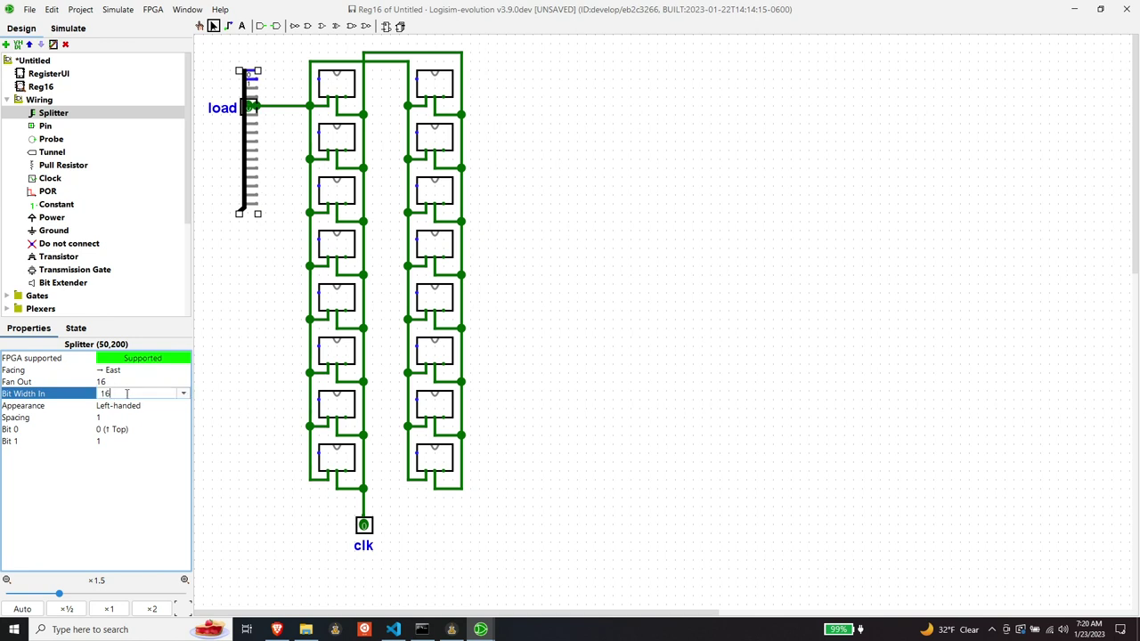
key("Return")
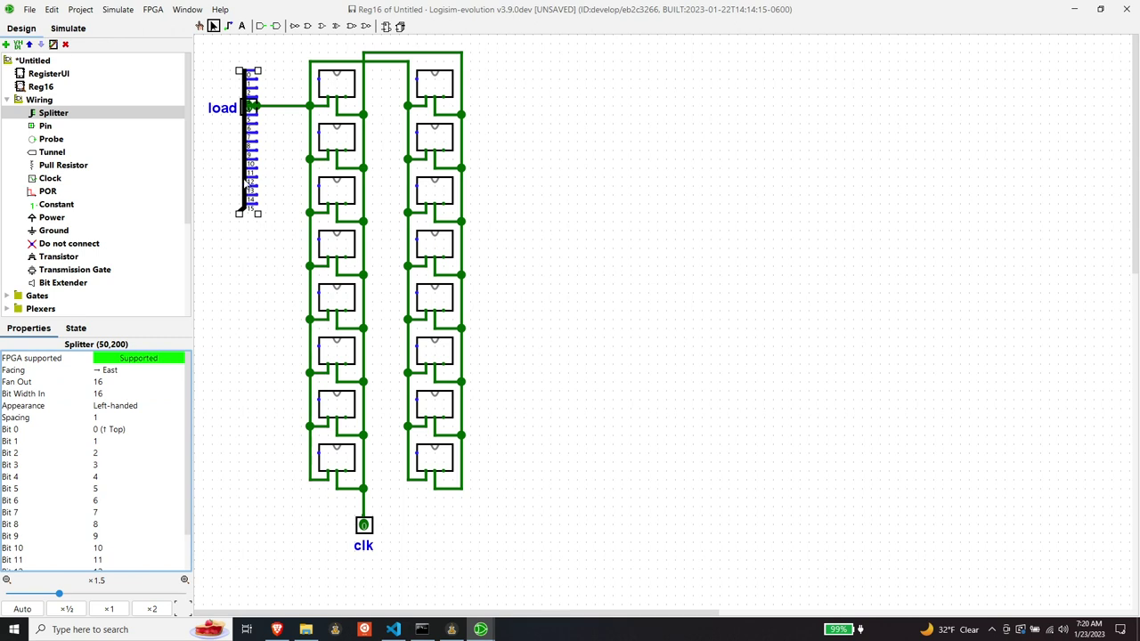
left_click_drag(255, 202, 256, 301)
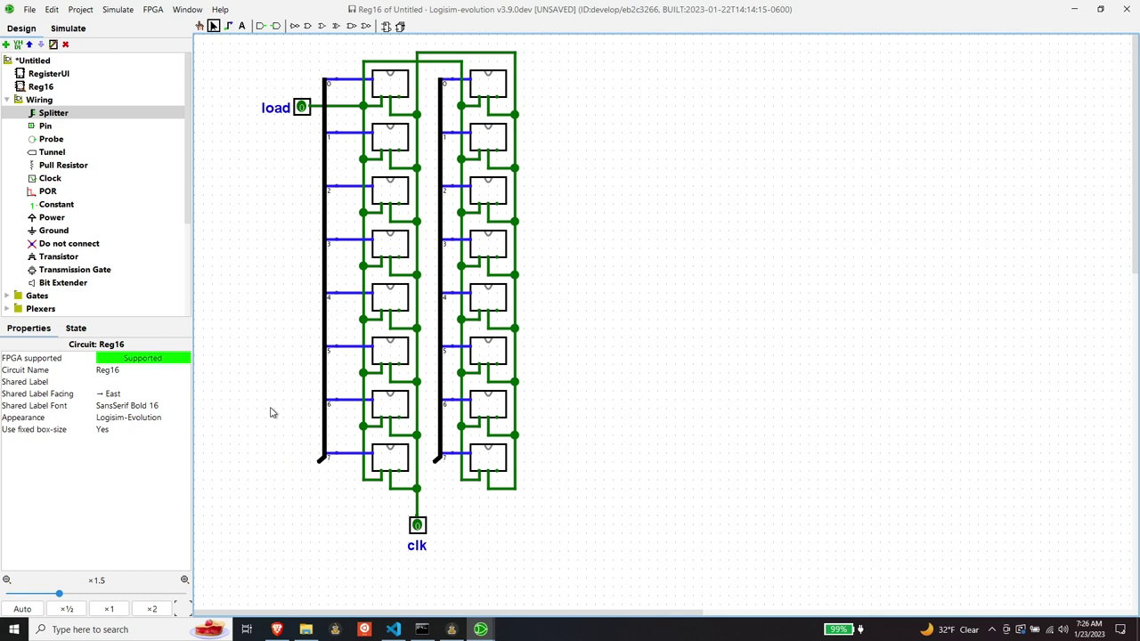
Step: Place a new 16-bit input splitter below the flip-flops
left_click(64, 115)
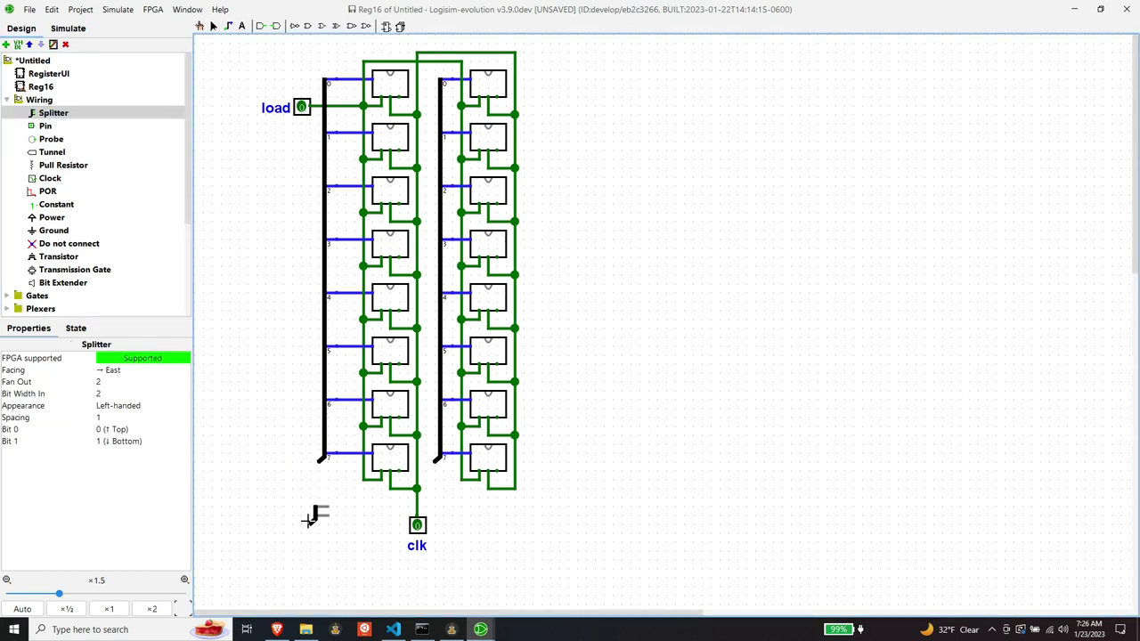
left_click(277, 523)
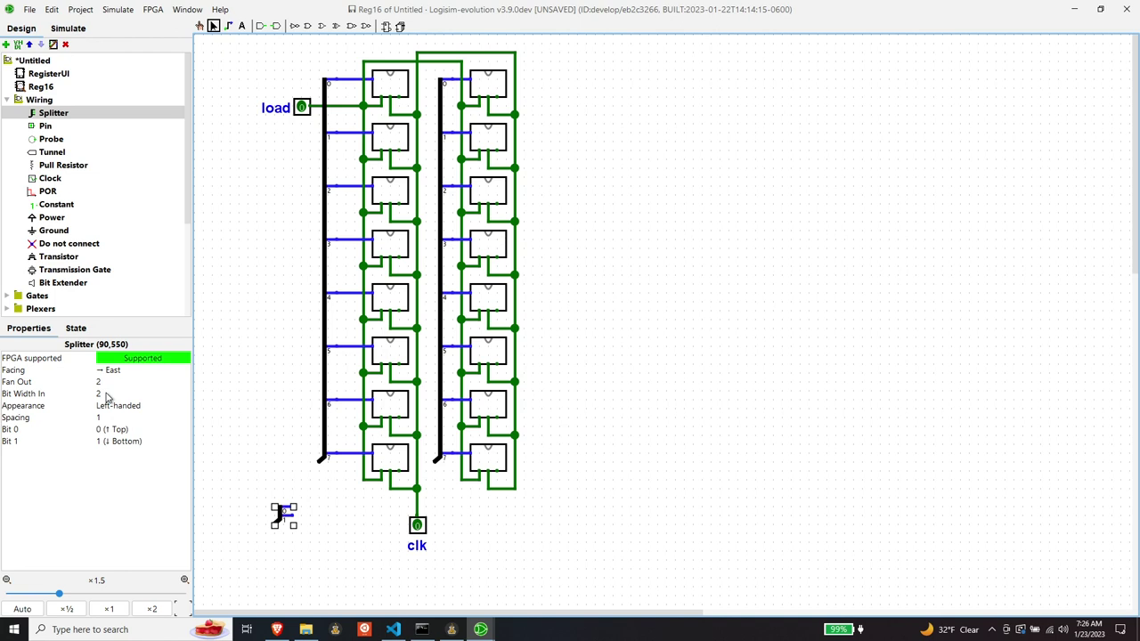
left_click(105, 395)
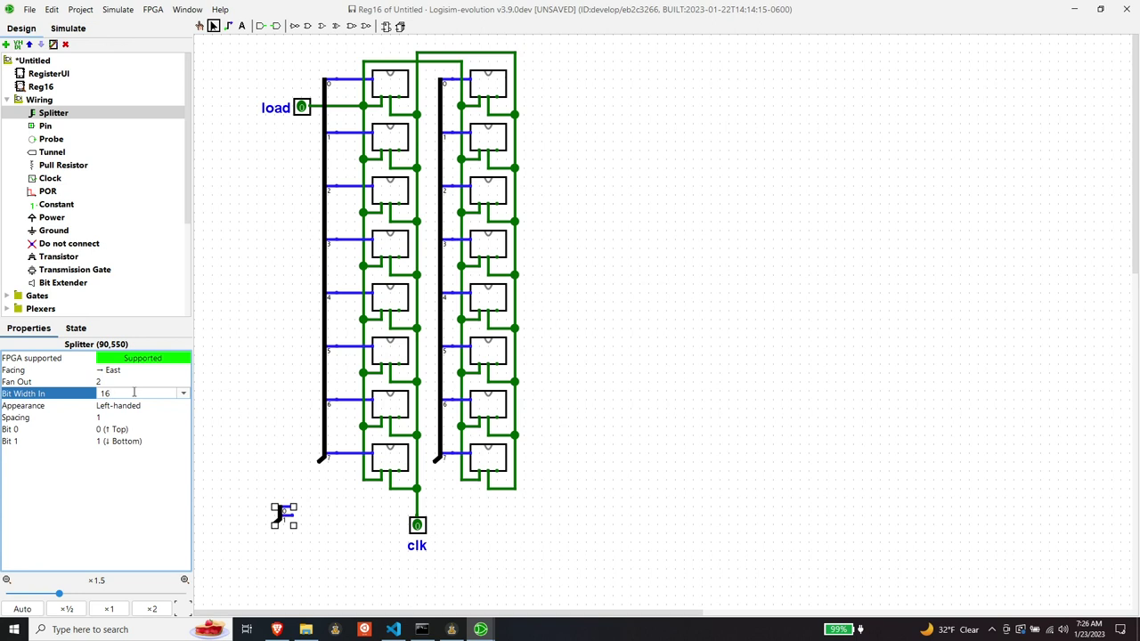
type("16")
key("Return")
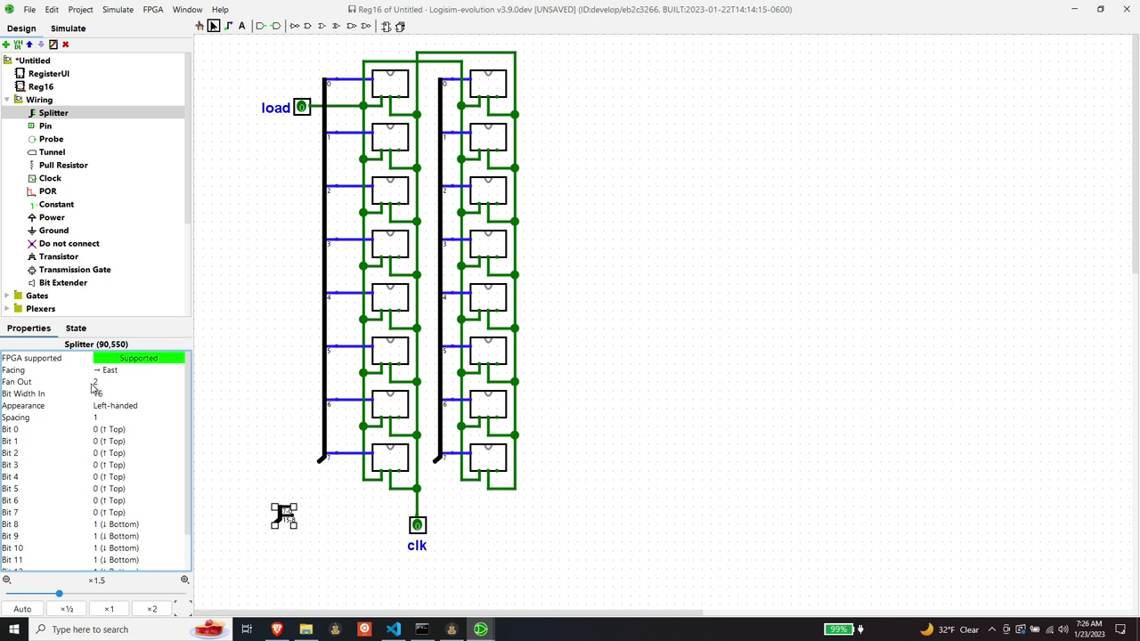
Step: Connect the new splitter to the left input bus and run a bus to the right column
scroll(97, 448, "down", 2)
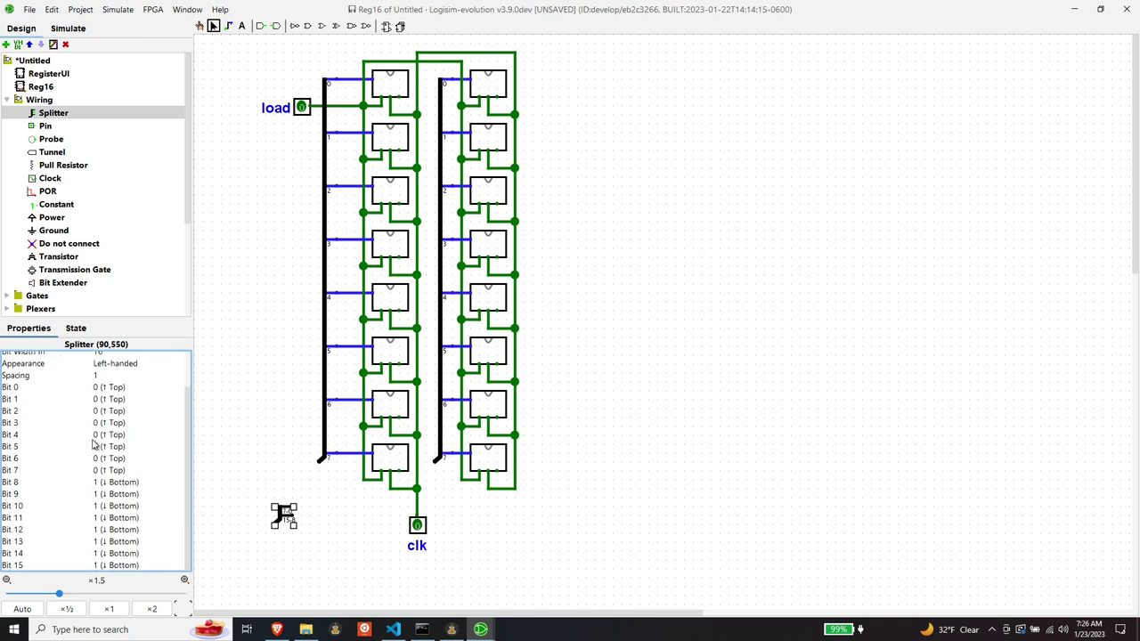
left_click_drag(285, 513, 323, 479)
left_click(313, 535)
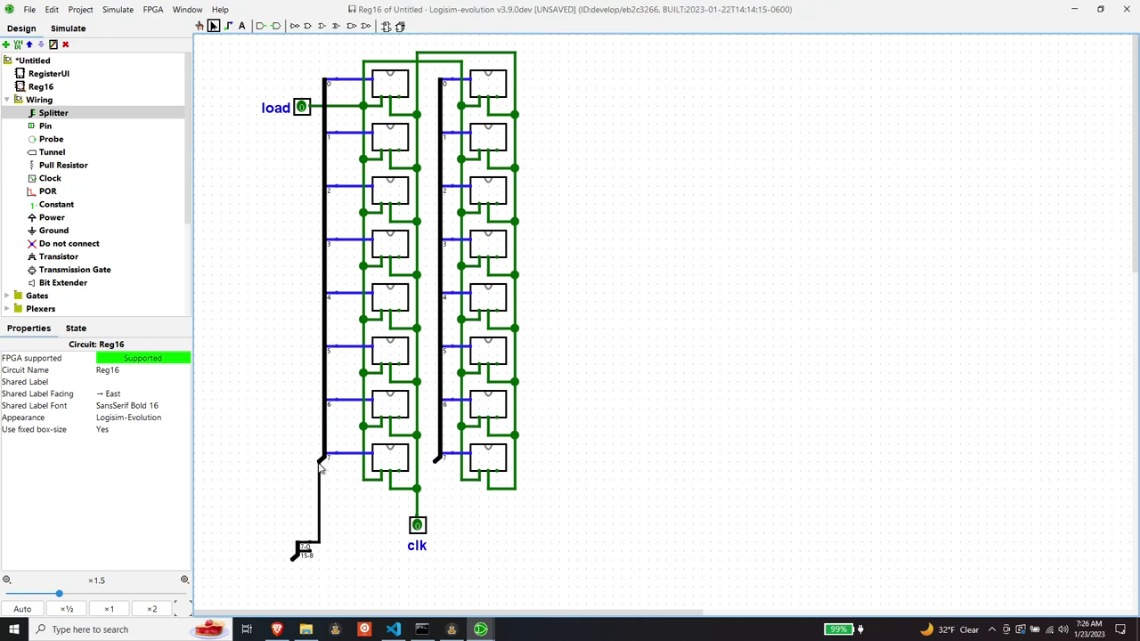
left_click_drag(321, 470, 319, 470)
left_click_drag(307, 554, 437, 460)
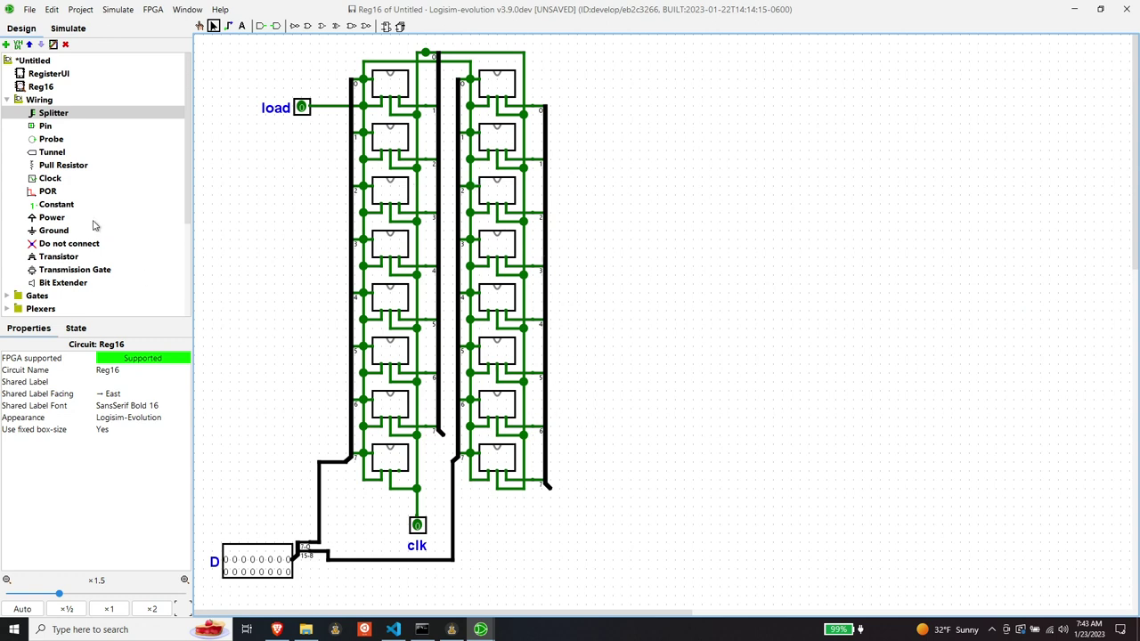
Step: Place a 16-bit output splitter below the right flip-flop column
left_click(56, 113)
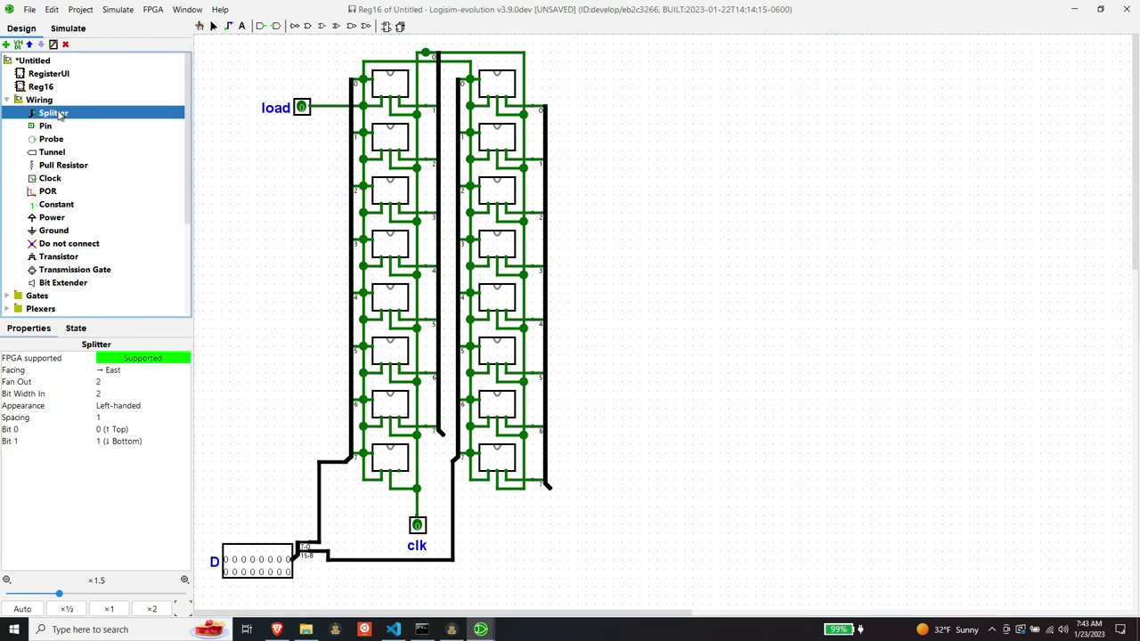
left_click(539, 548)
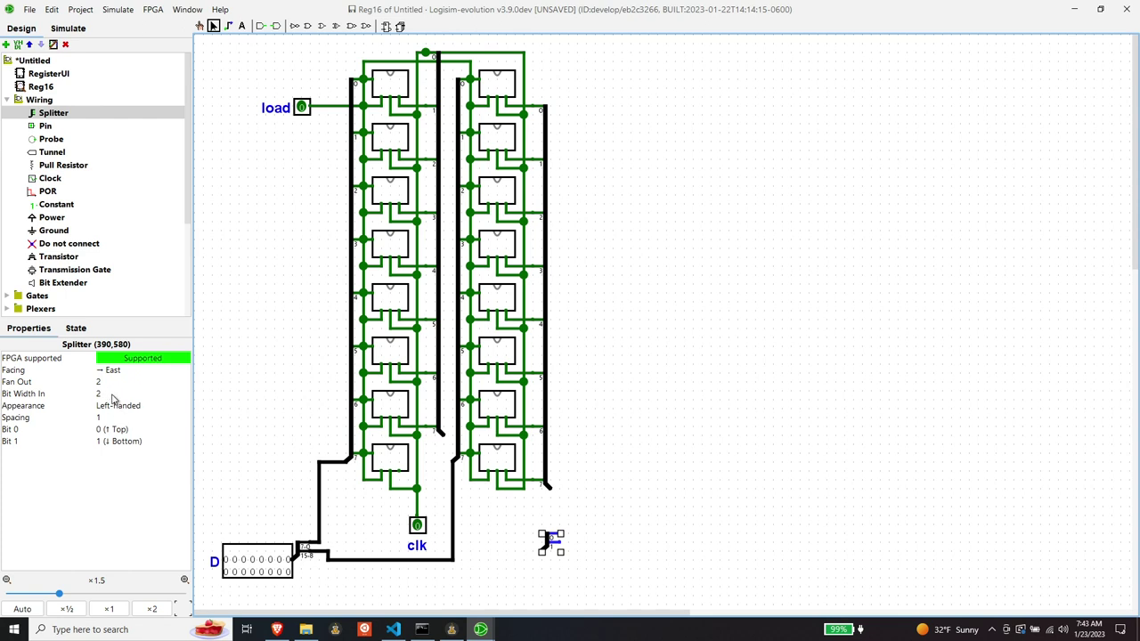
left_click(105, 394)
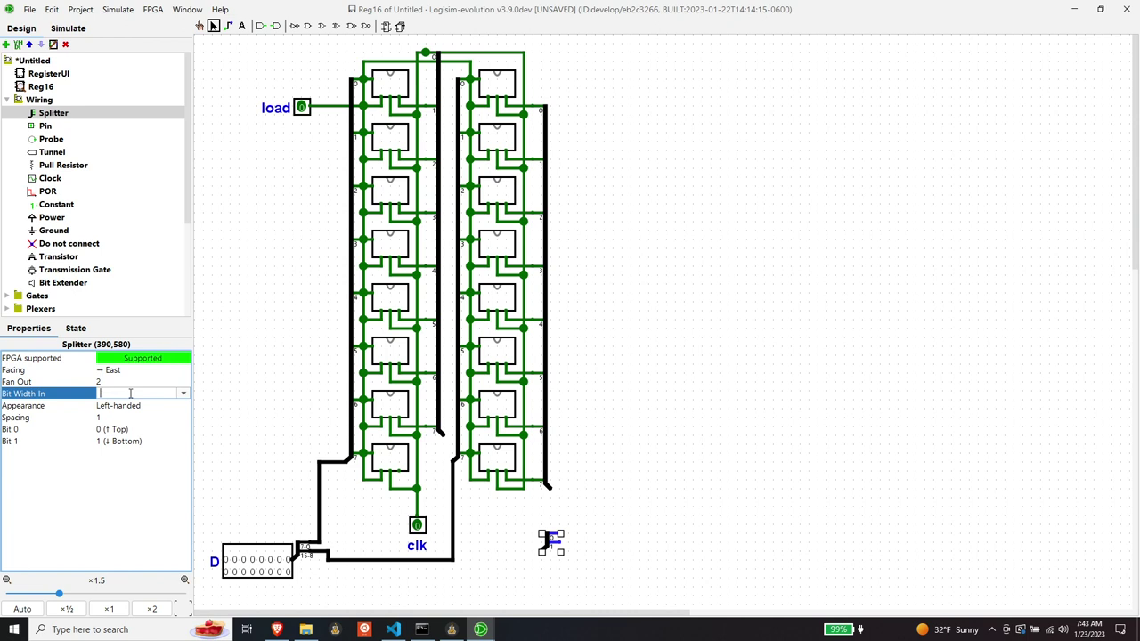
key("ctrl+z")
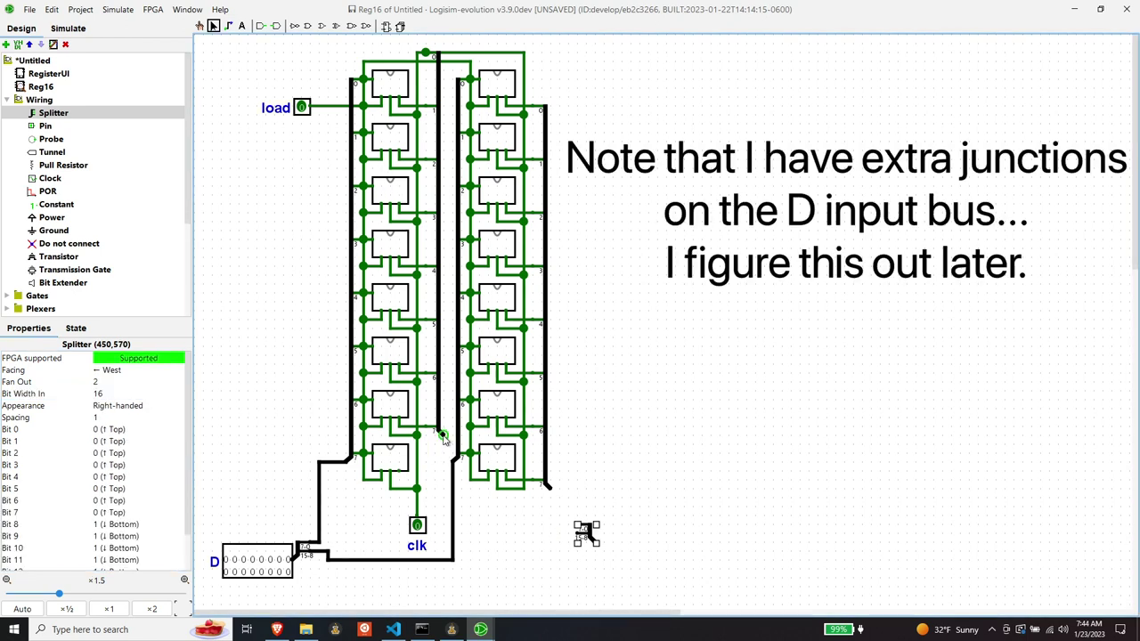
Step: Wire both columns' output buses into the splitter, undoing a misplaced first wire
mouse_move(444, 436)
left_mouse_down()
mouse_move(451, 516)
mouse_move(581, 530)
mouse_move(547, 533)
left_mouse_up()
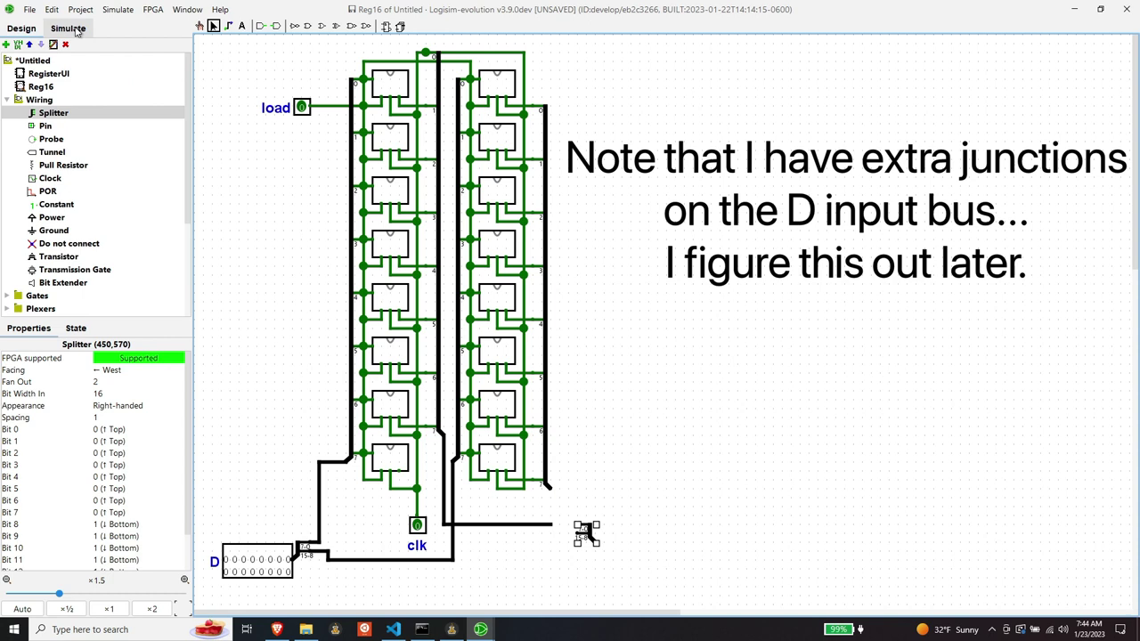
left_click(52, 9)
left_click(67, 25)
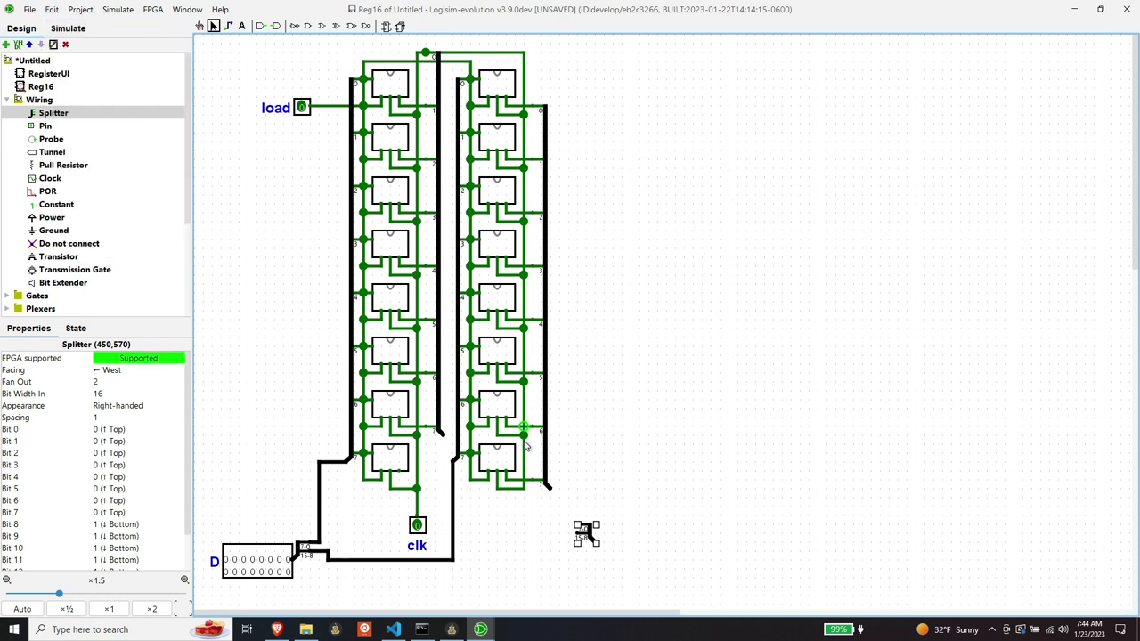
left_click(602, 496)
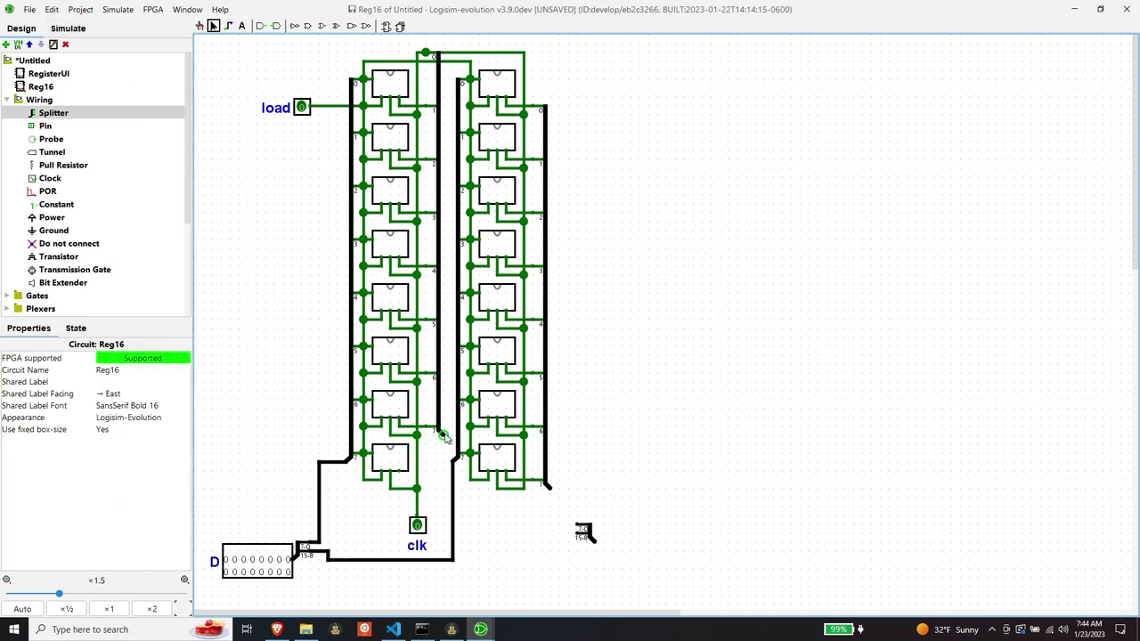
mouse_move(440, 434)
left_mouse_down()
mouse_move(463, 530)
mouse_move(583, 526)
left_mouse_up()
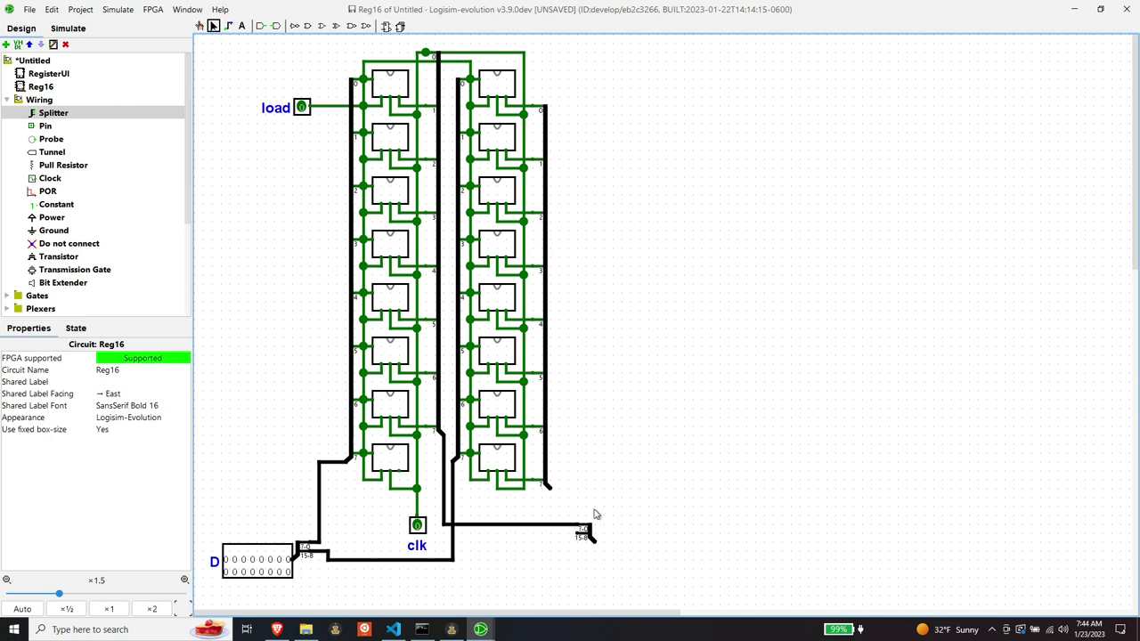
left_click_drag(550, 490, 583, 531)
Step: Add a pin labelled Q with 16 data bits right of the register
left_click(45, 127)
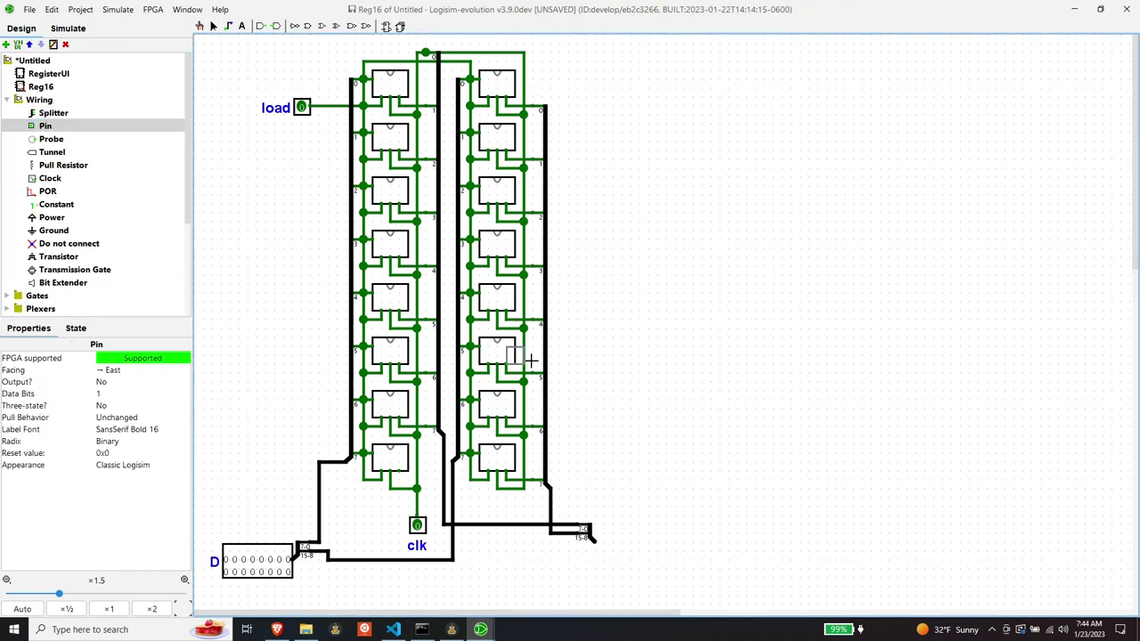
left_click(647, 409)
left_click(117, 427)
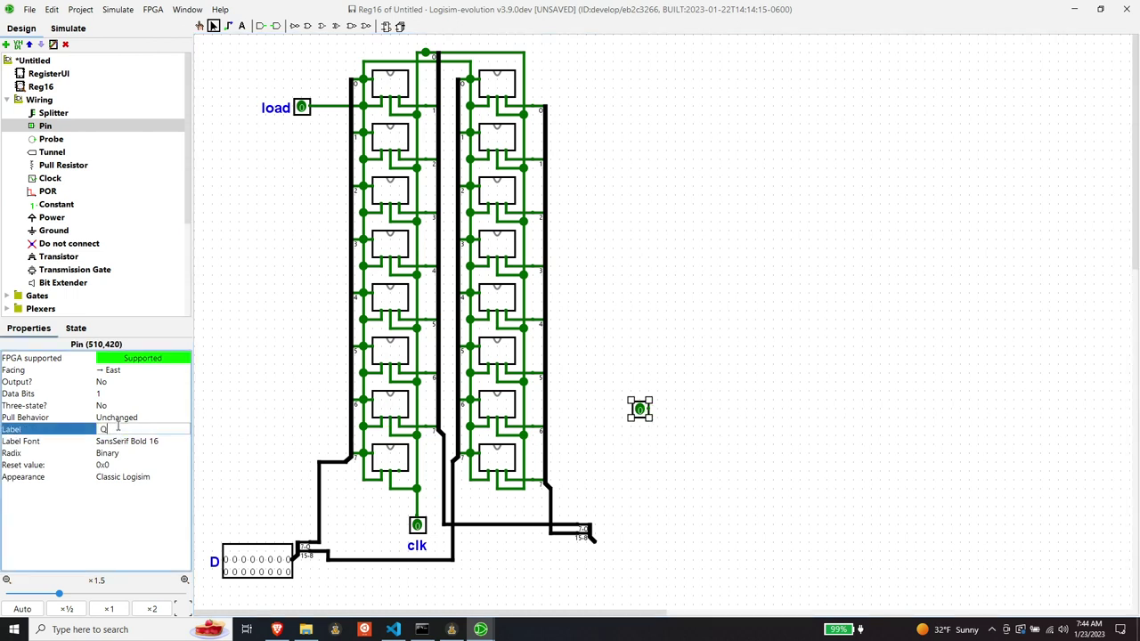
type("Q")
key("Return")
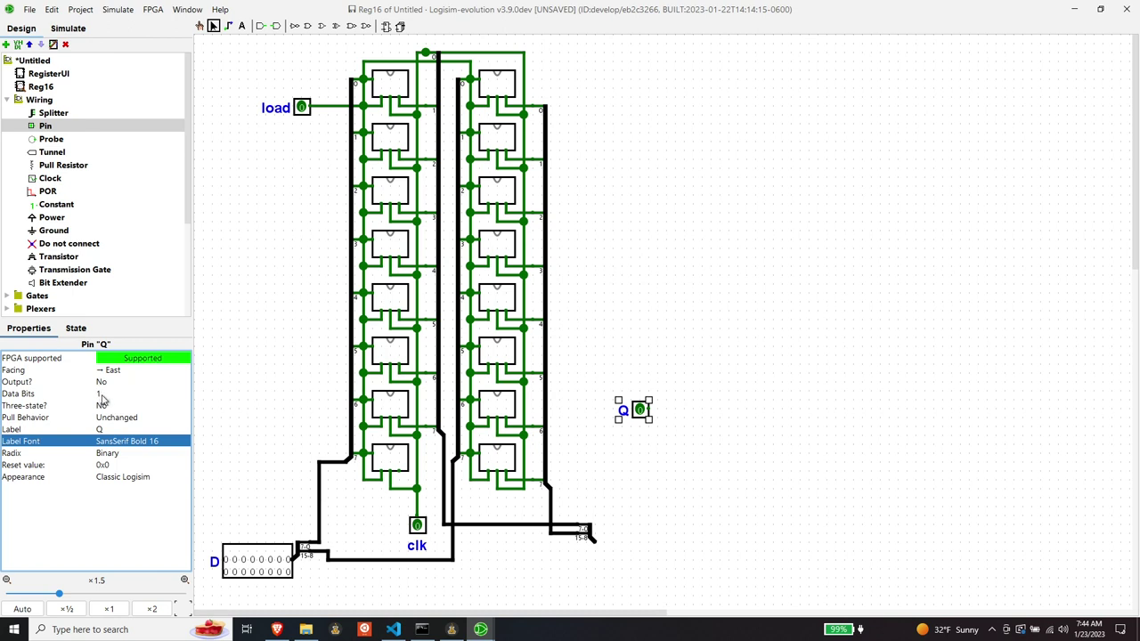
left_click(133, 394)
type("6")
key("Return")
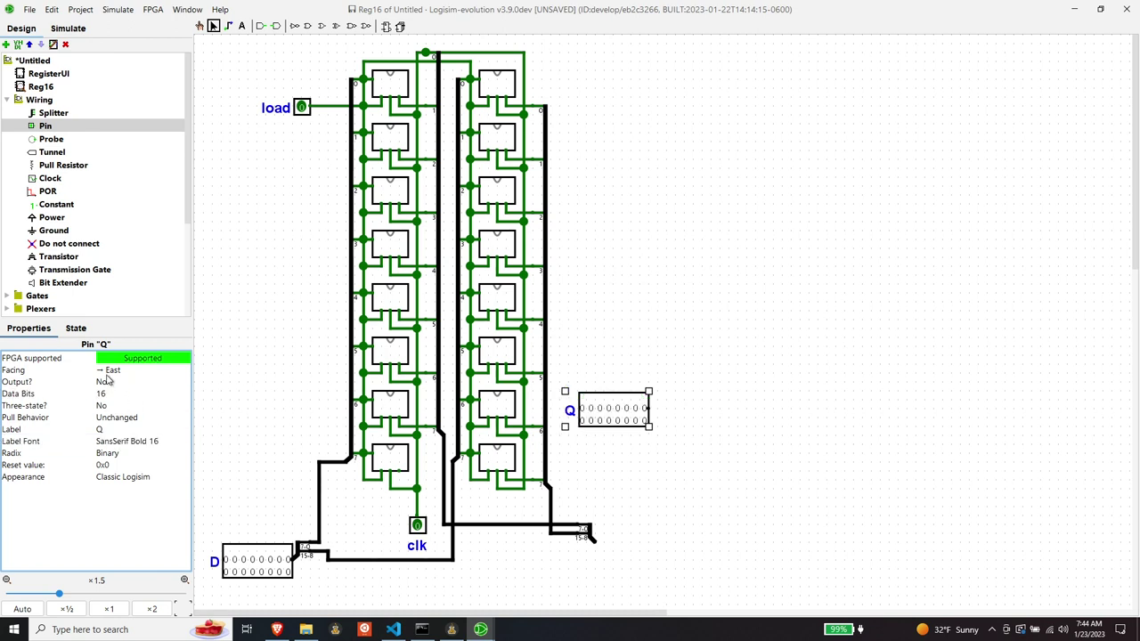
Step: Make the Q pin face west, attach it to the splitter output, and set it as an output
left_click(107, 376)
left_click(120, 417)
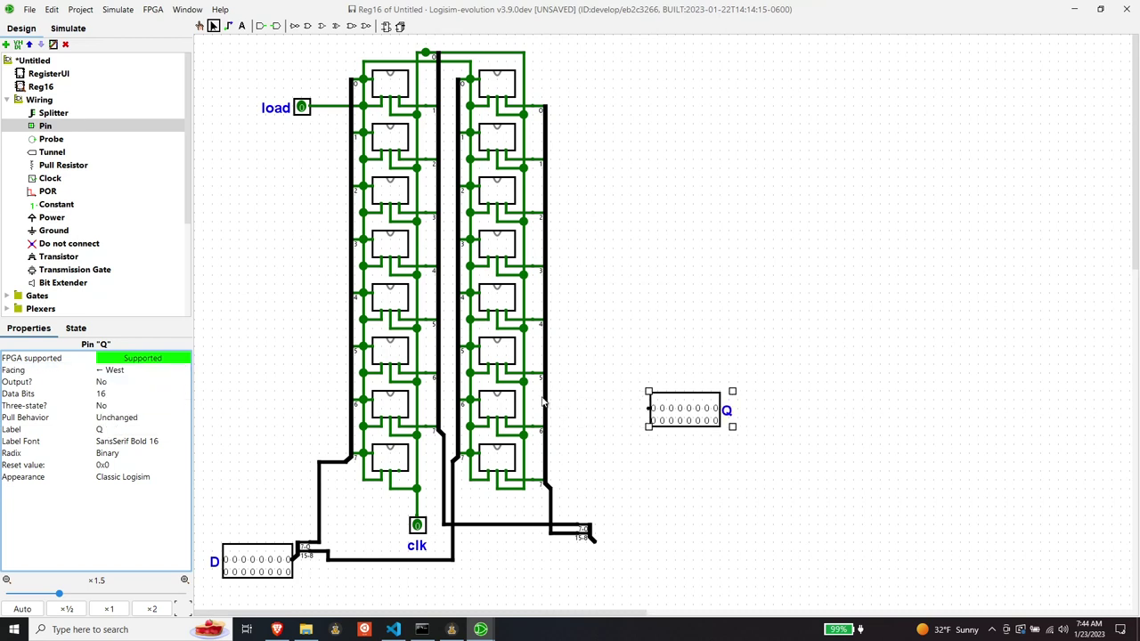
left_click_drag(684, 417, 631, 550)
left_click(684, 445)
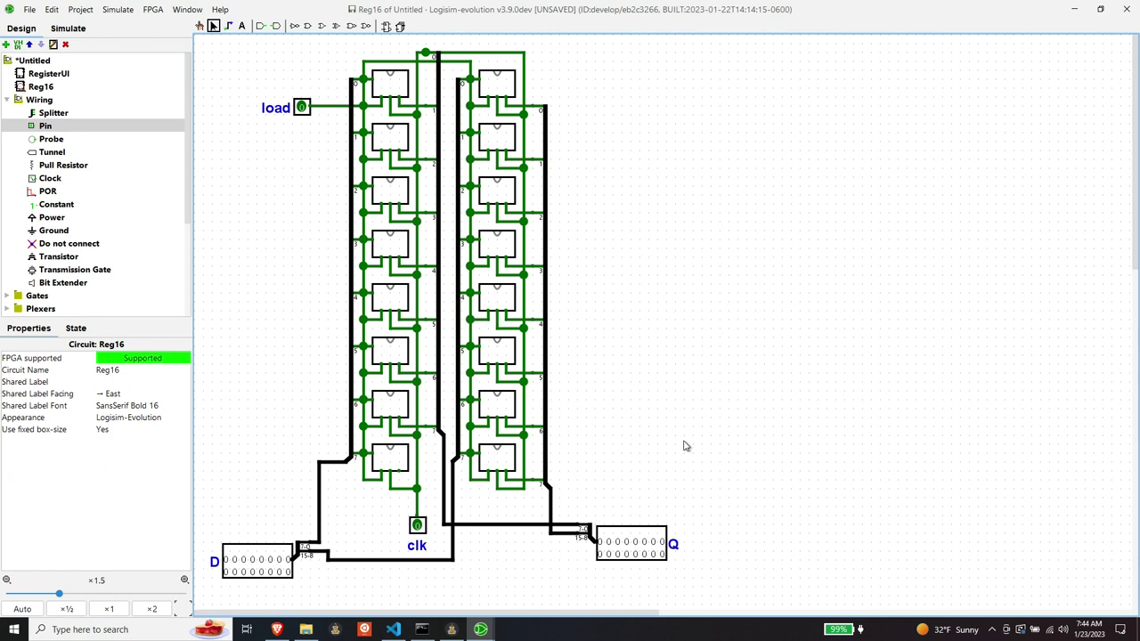
left_click(631, 544)
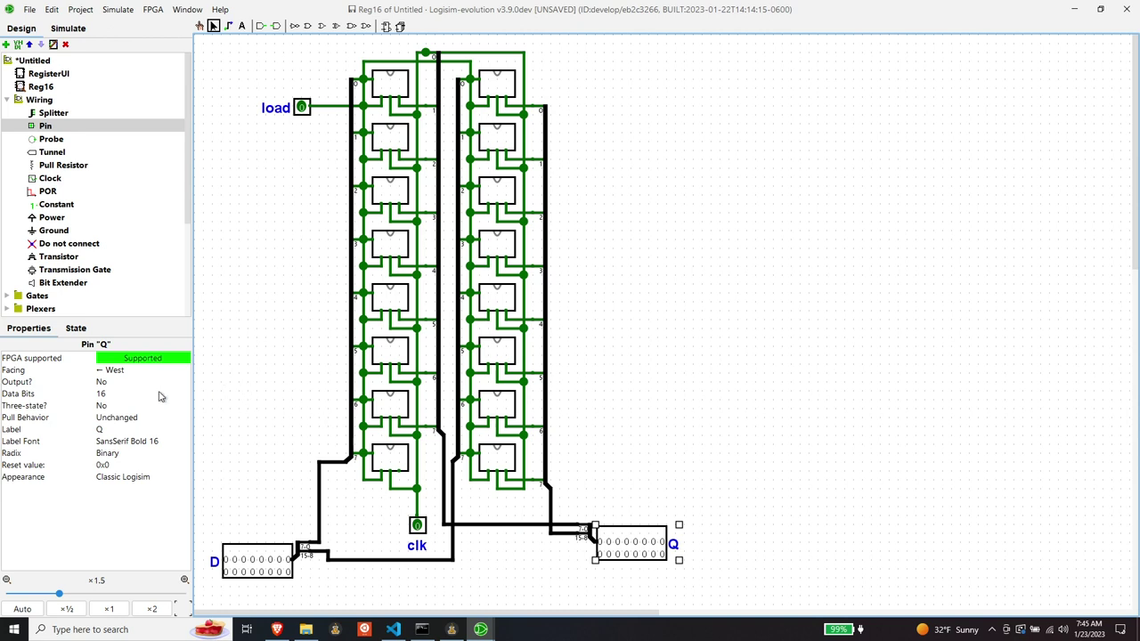
left_click(106, 383)
left_click(117, 400)
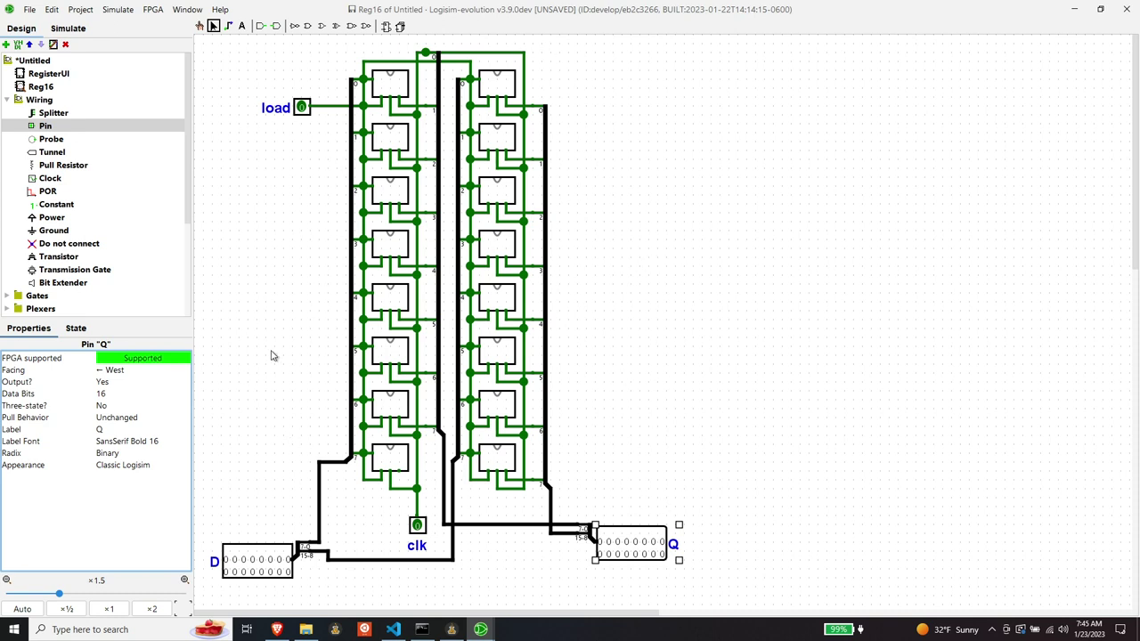
key("ctrl+Up")
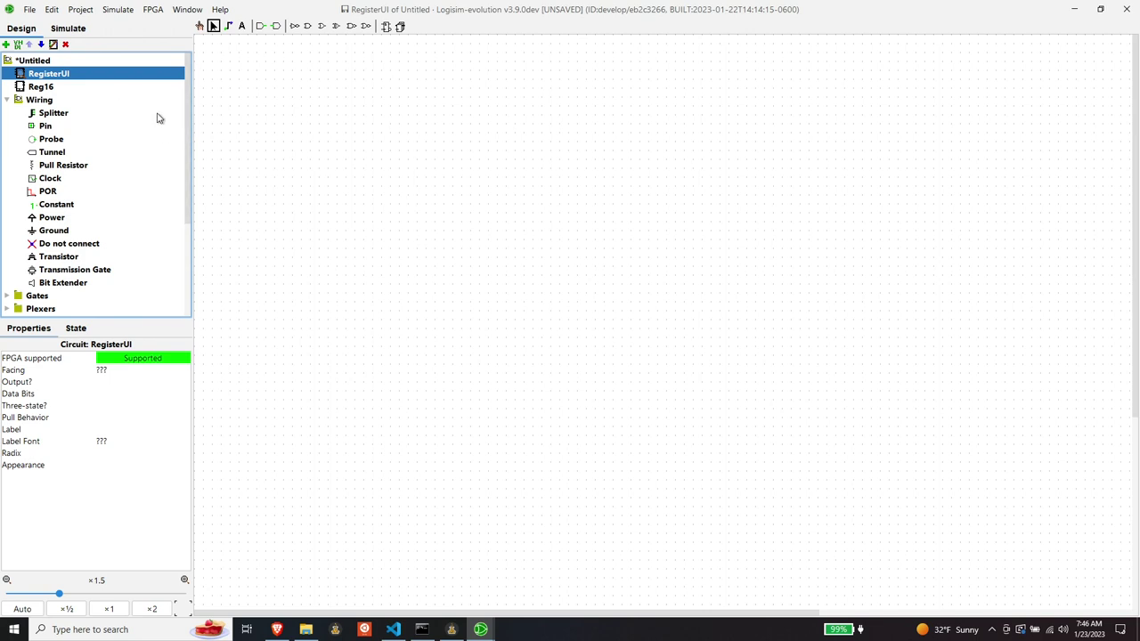
Step: Place a Reg16 block and a DIP switch in the RegisterUI circuit
left_click(41, 88)
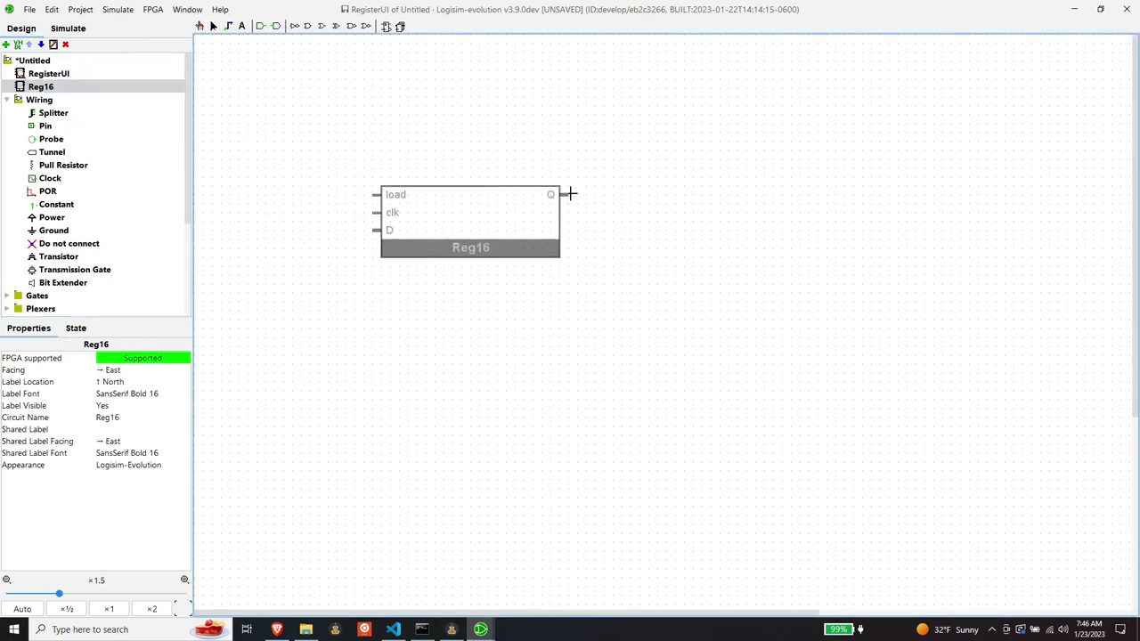
left_click(612, 195)
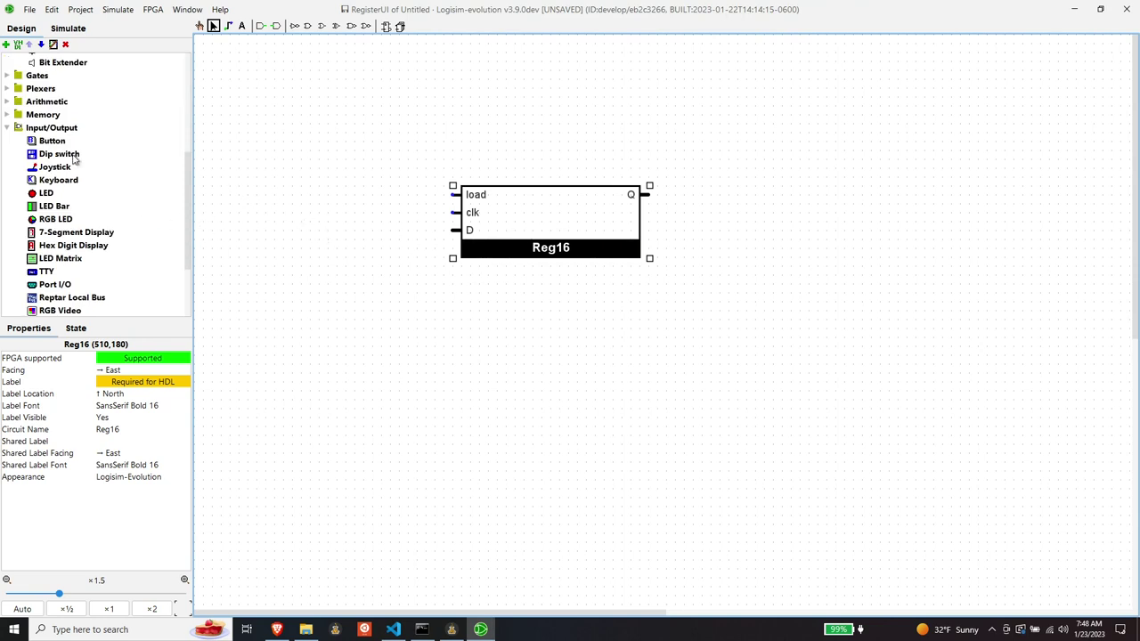
left_click(75, 159)
left_click(303, 134)
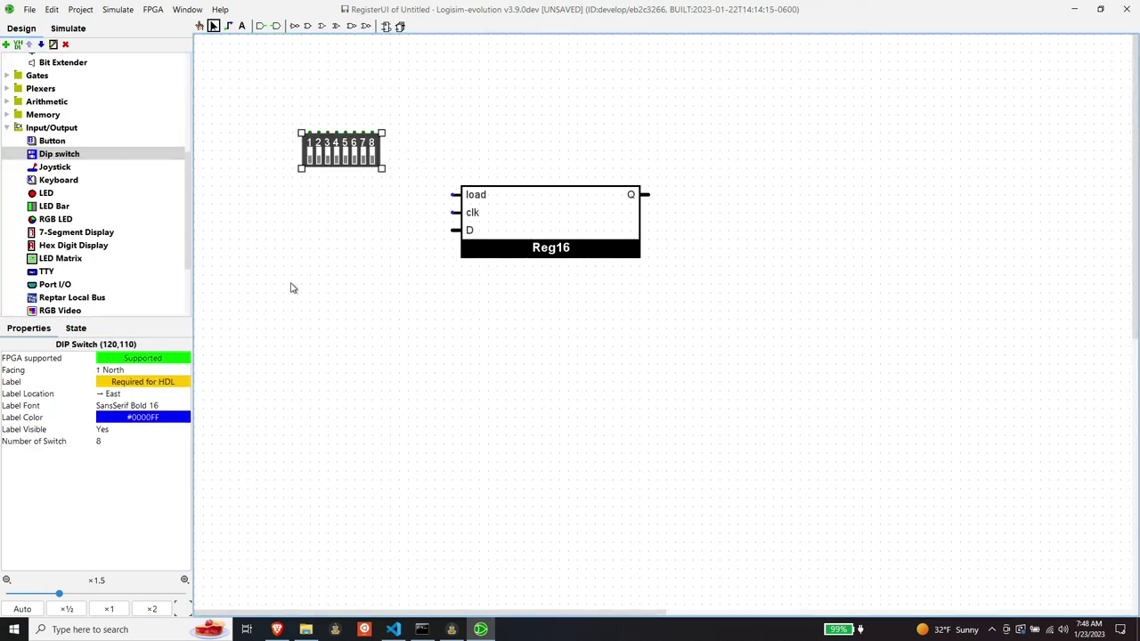
Step: Label the DIP switch sw_c, face it east, and line it up with the load input
left_click(156, 382)
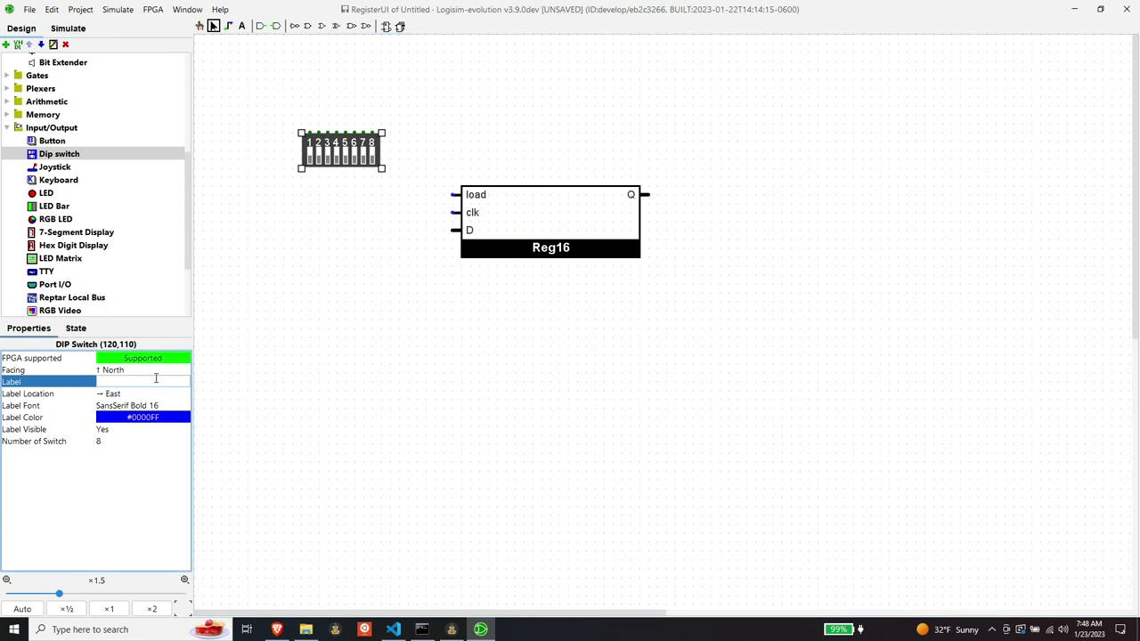
type("sw_d")
key("Return")
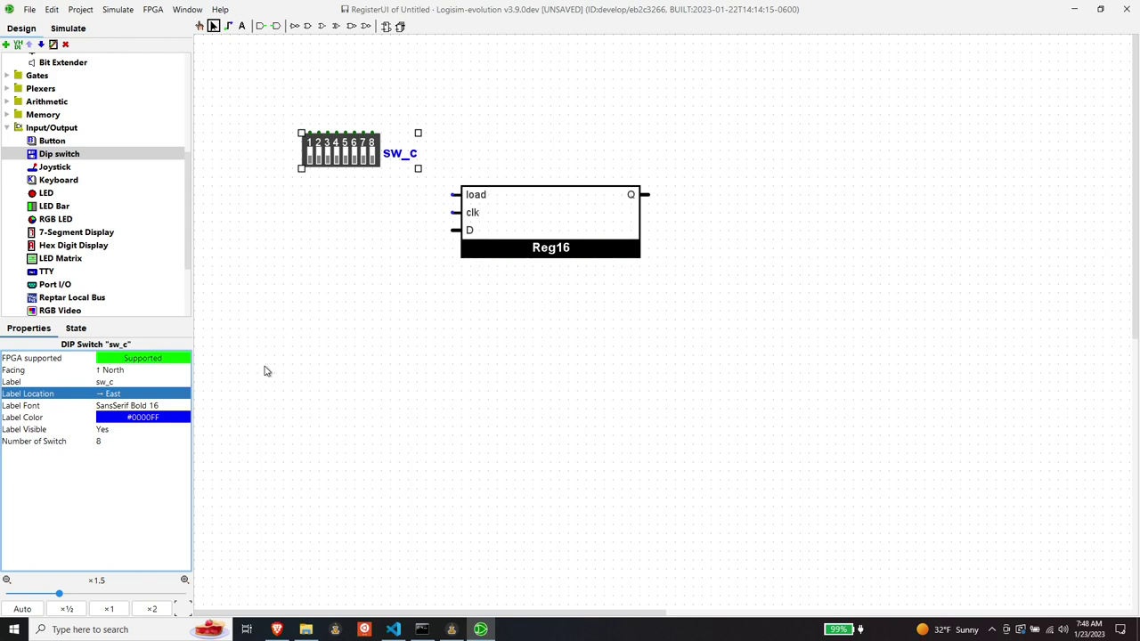
left_click(116, 370)
left_click(115, 408)
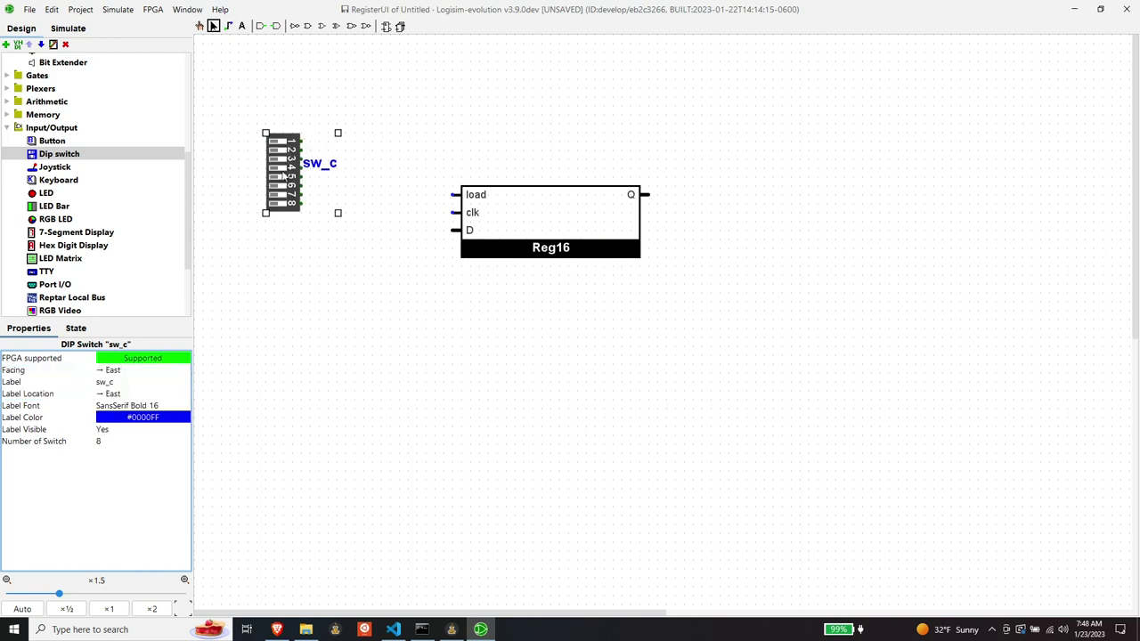
mouse_move(284, 175)
left_mouse_down()
mouse_move(423, 170)
mouse_move(355, 167)
mouse_move(460, 194)
left_mouse_up()
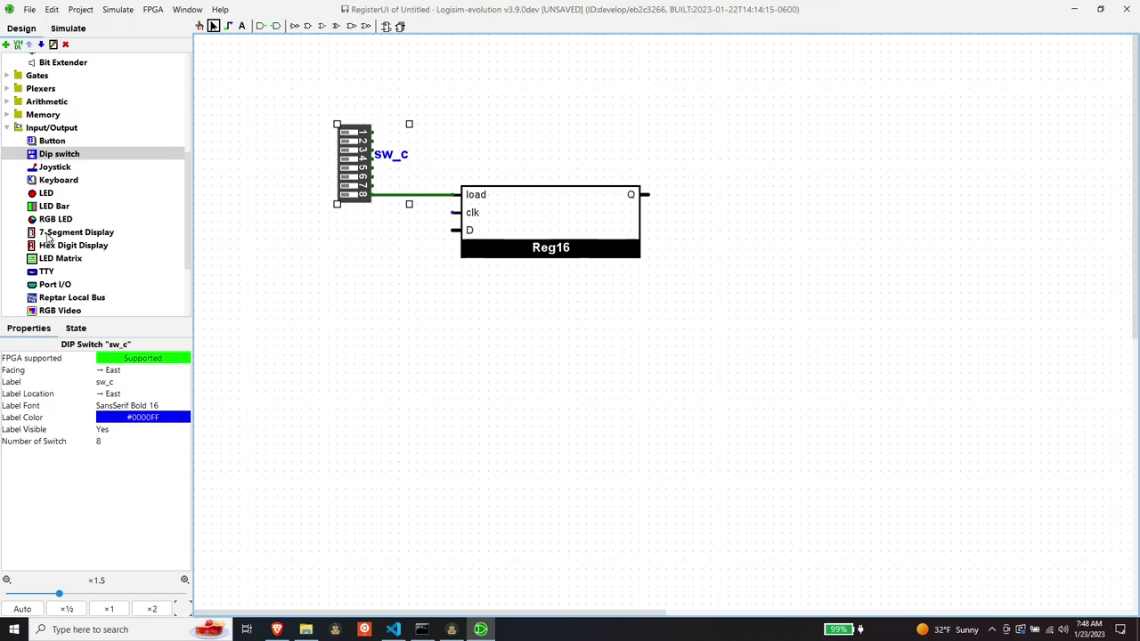
scroll(49, 228, "up", 3)
Step: Place a clock left of Reg16 and wire it to the clk input
scroll(58, 144, "up", 2)
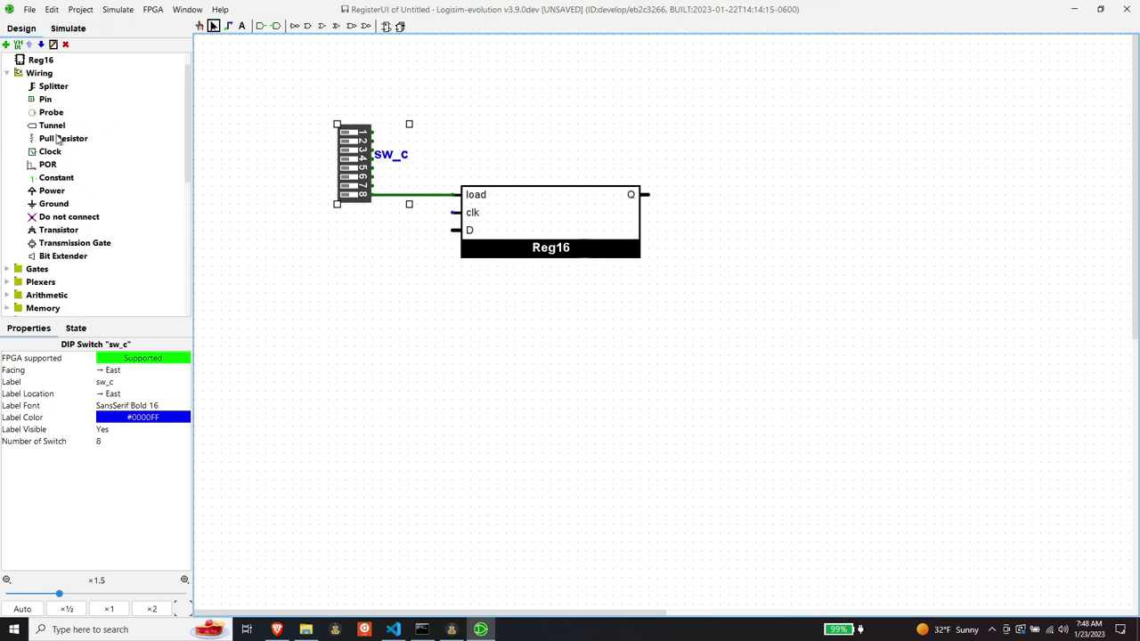
left_click(47, 153)
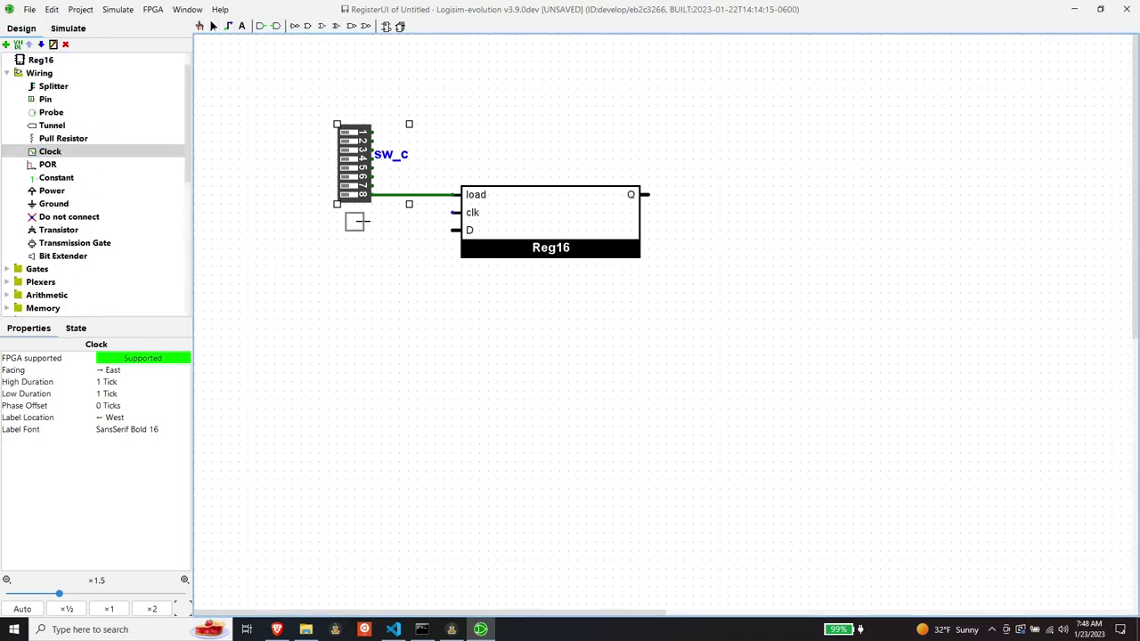
left_click(295, 212)
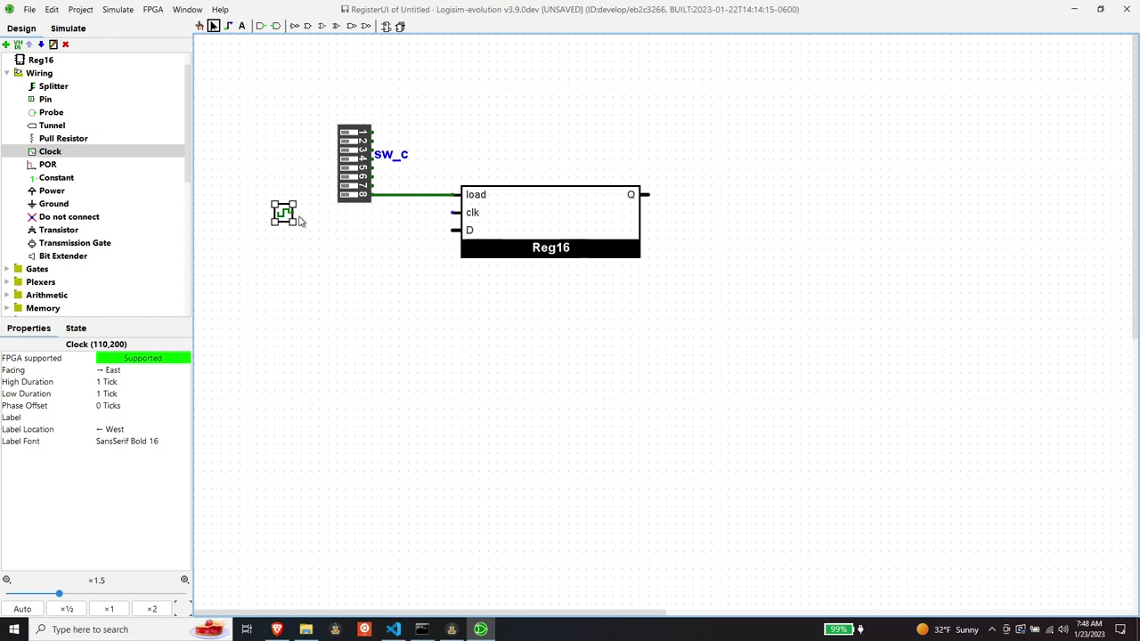
left_click_drag(297, 212, 457, 212)
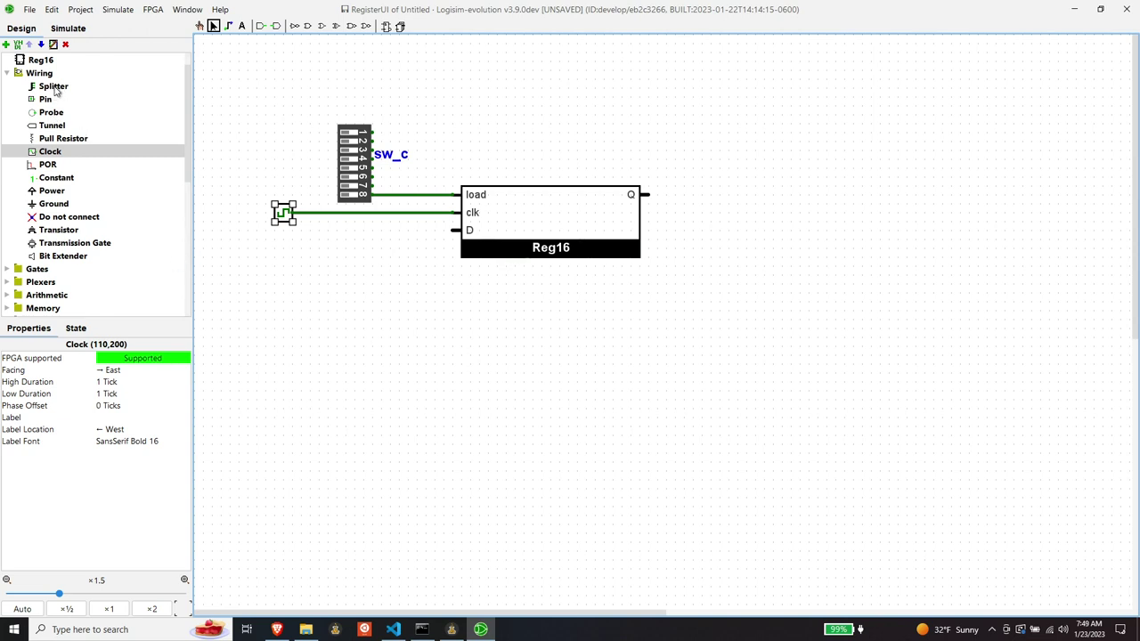
Step: Rename the DIP switch's label from sw_c to sw_l
left_click(394, 159)
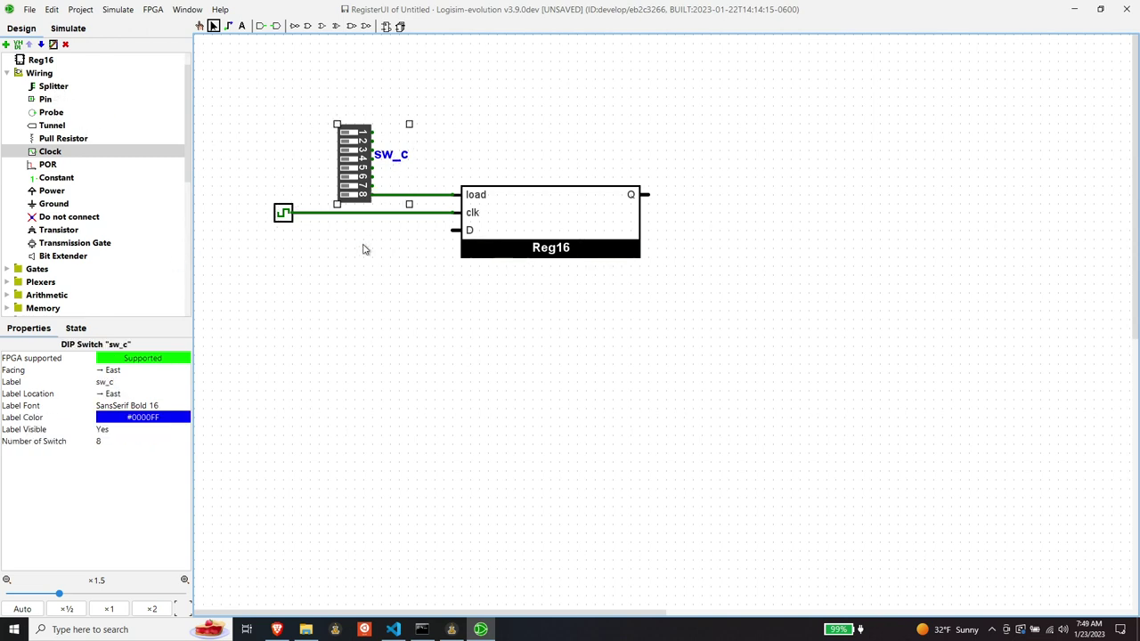
left_click(128, 380)
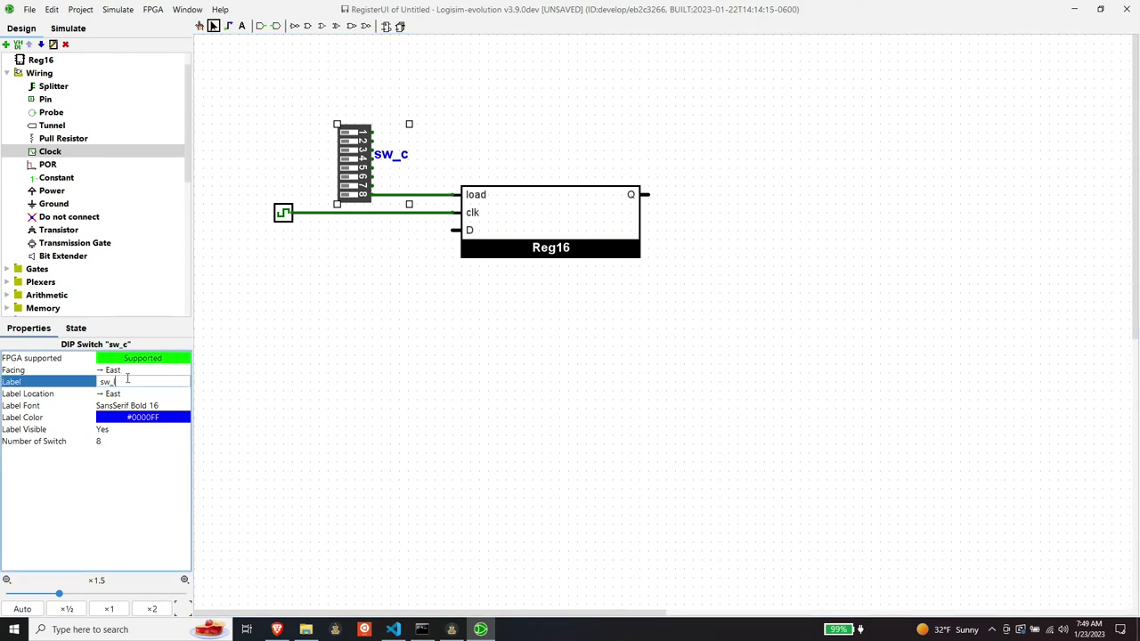
type("l")
key("Return")
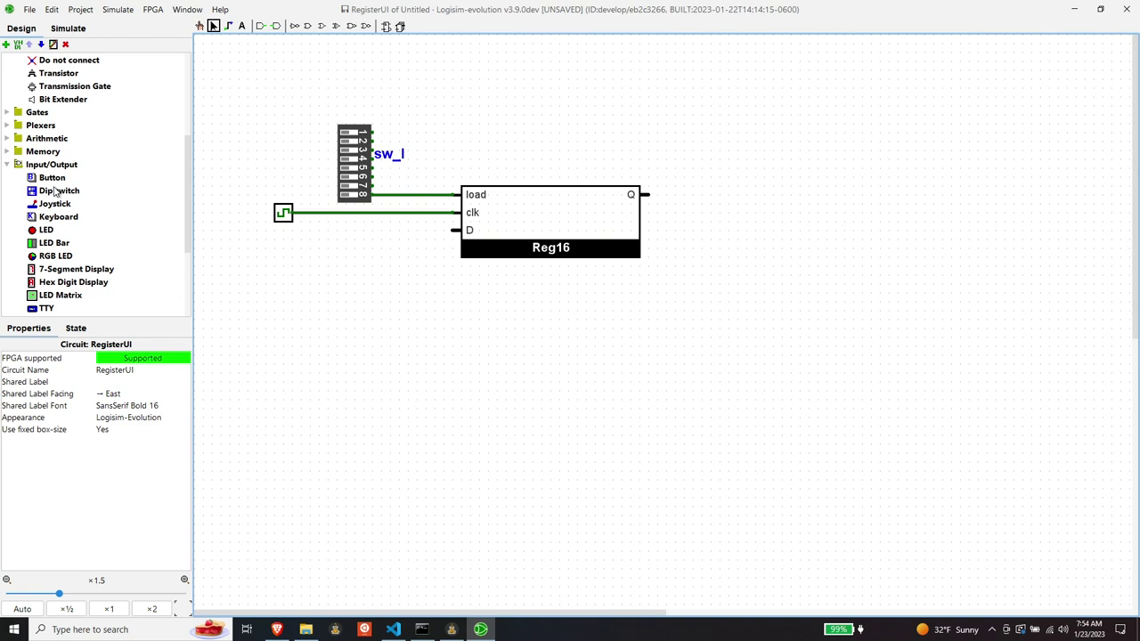
Step: Add two DIP switches below Reg16, positioning the second right beside the first
left_click(57, 192)
left_click(327, 315)
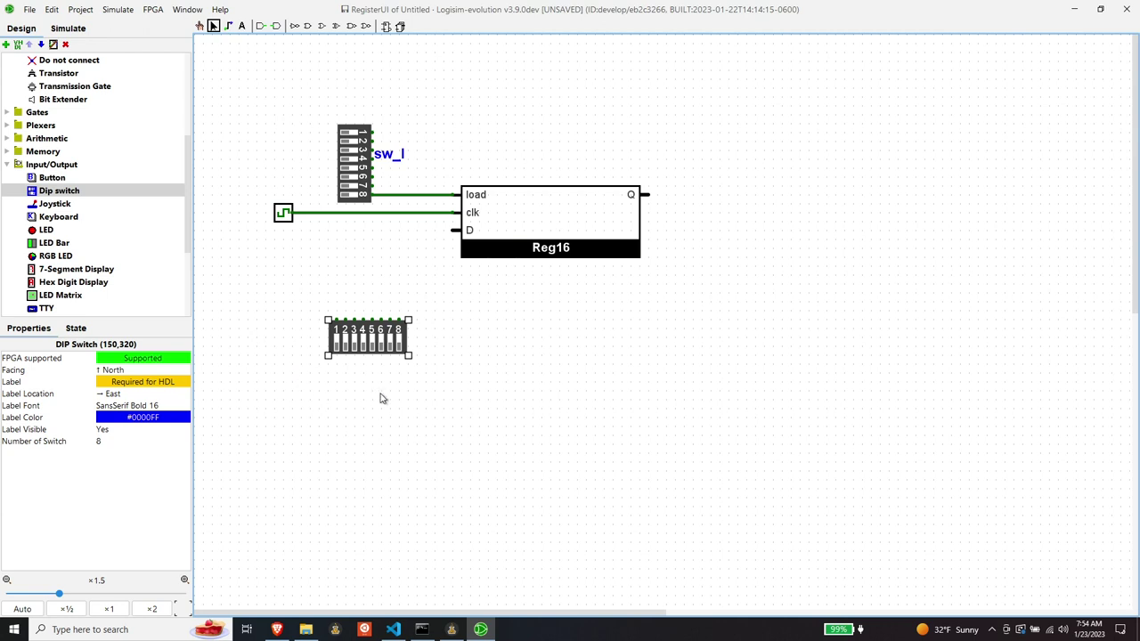
left_click_drag(375, 337, 322, 319)
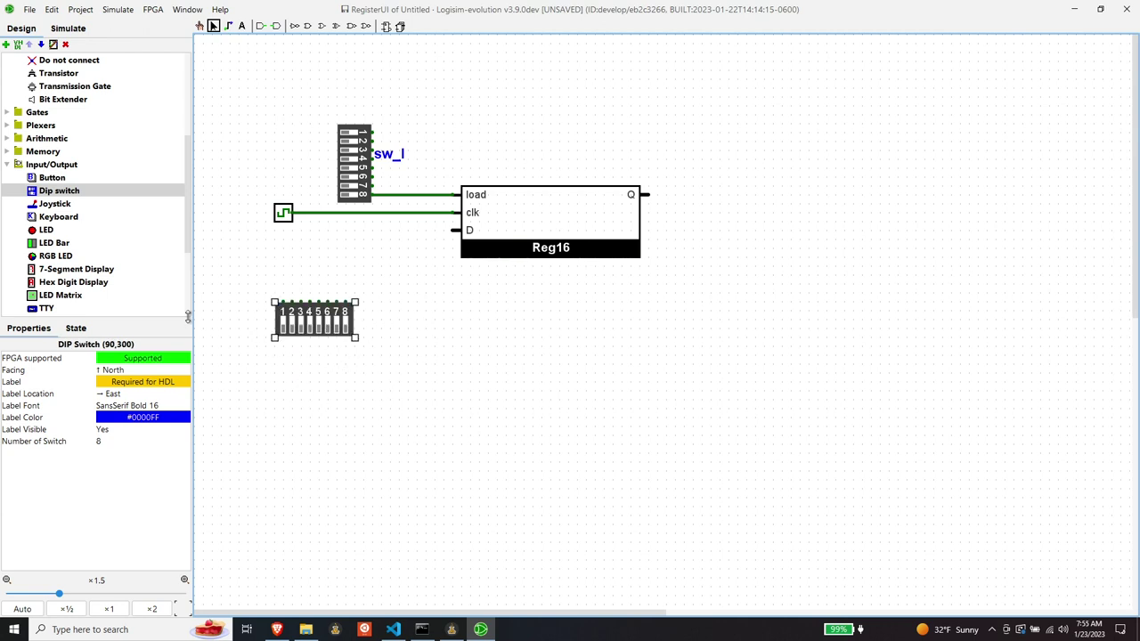
left_click(62, 191)
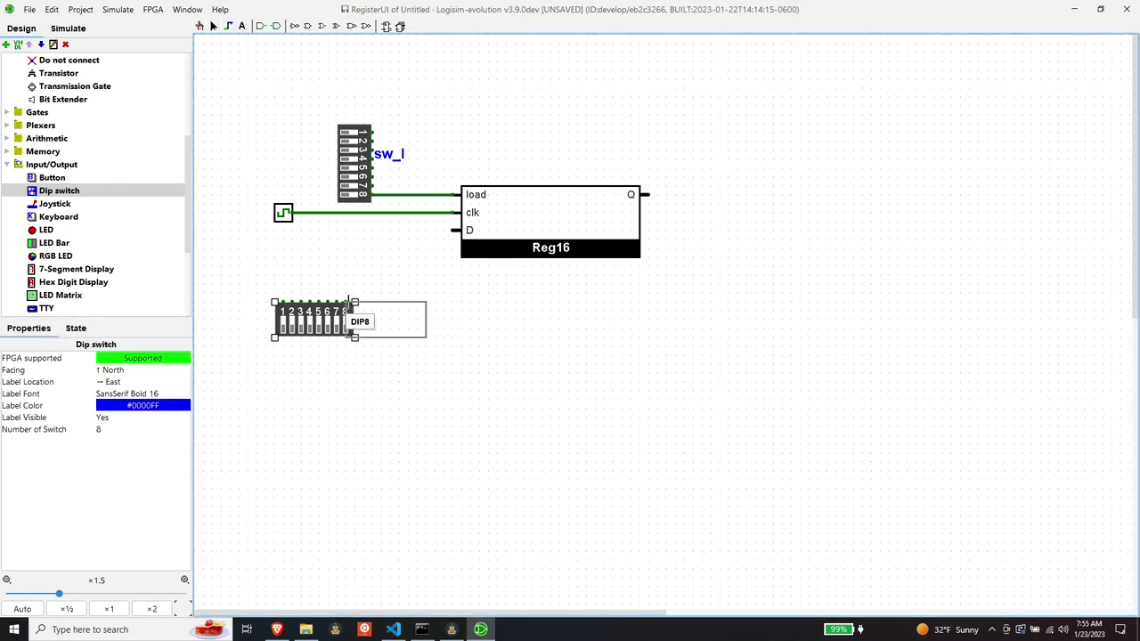
left_click(354, 303)
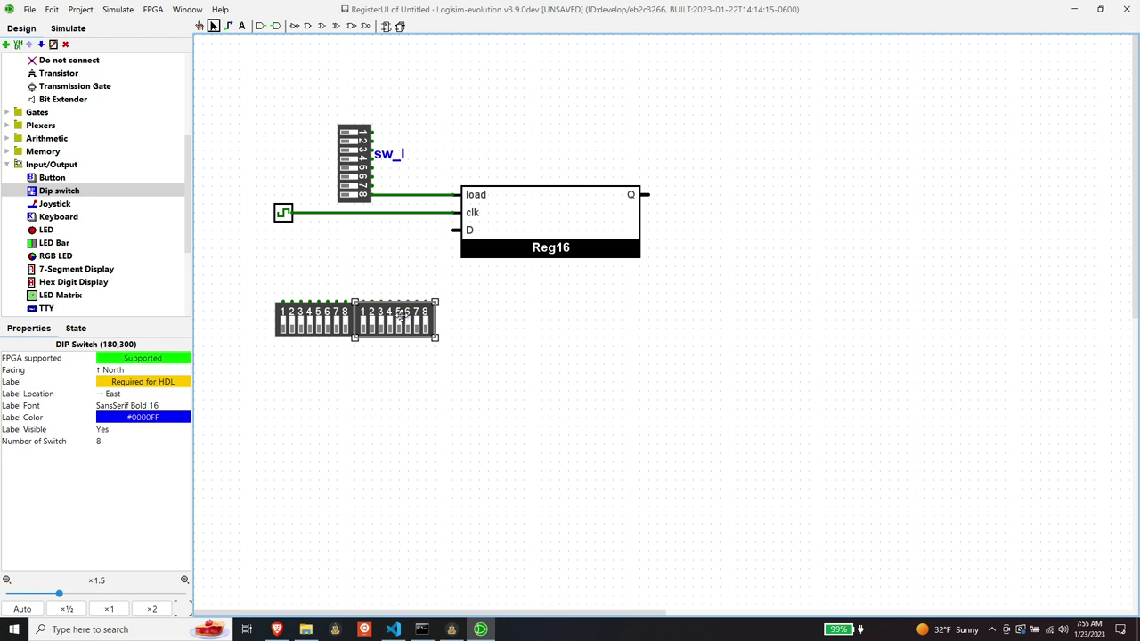
left_click(478, 315)
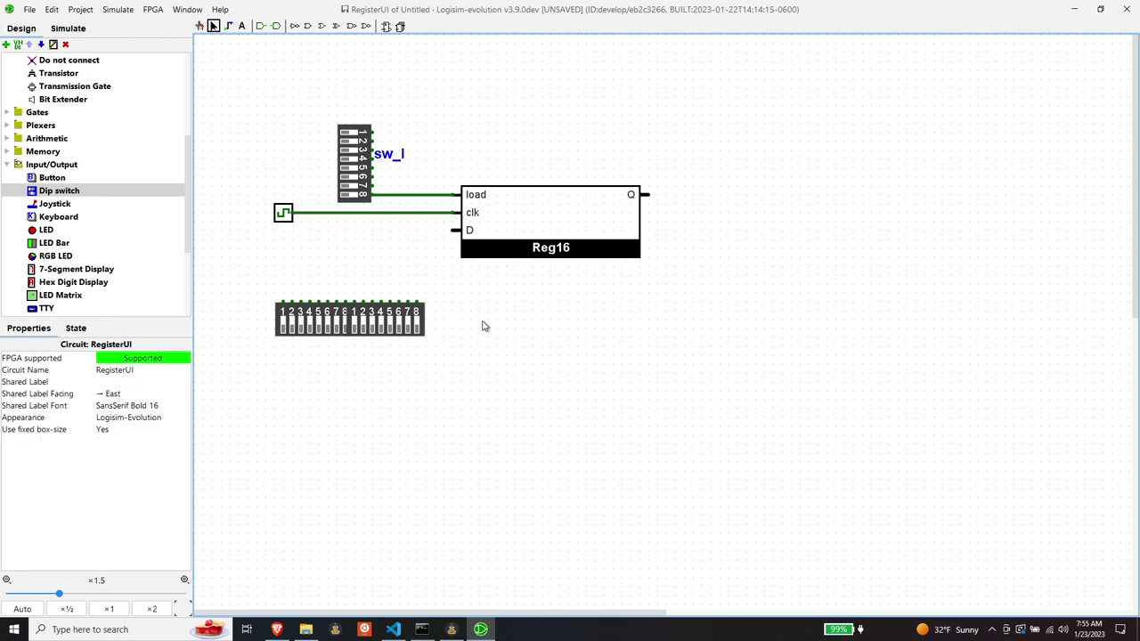
Step: Add a south-facing splitter with fan out 16 and 16-bit input width
scroll(98, 150, "up", 3)
scroll(98, 149, "up", 3)
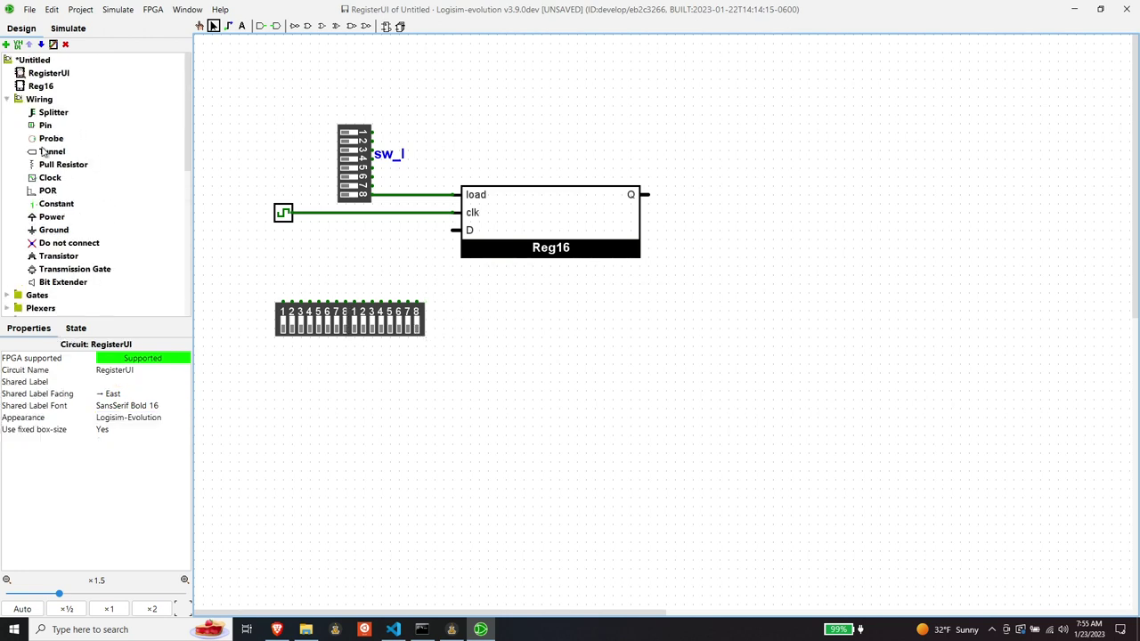
left_click(53, 112)
left_click(386, 391)
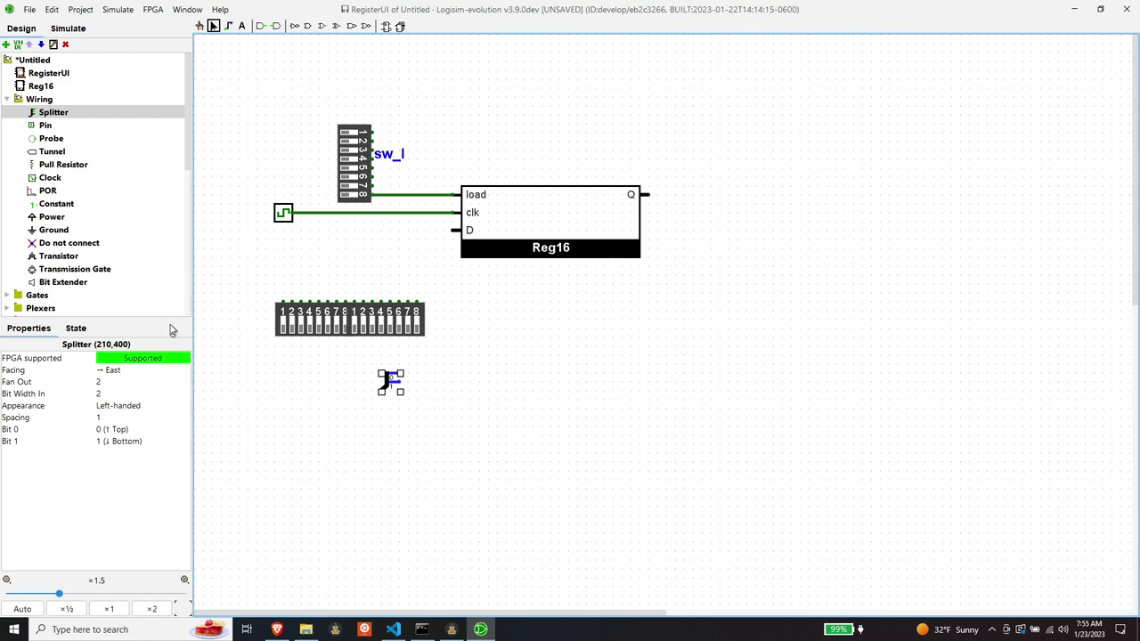
left_click(114, 375)
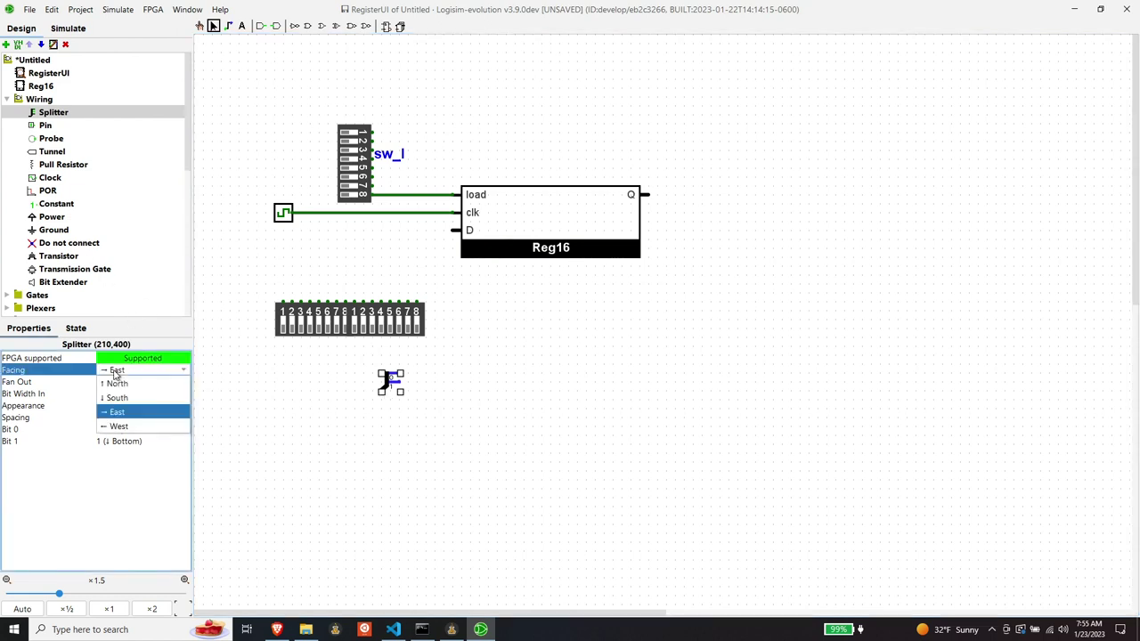
left_click(135, 398)
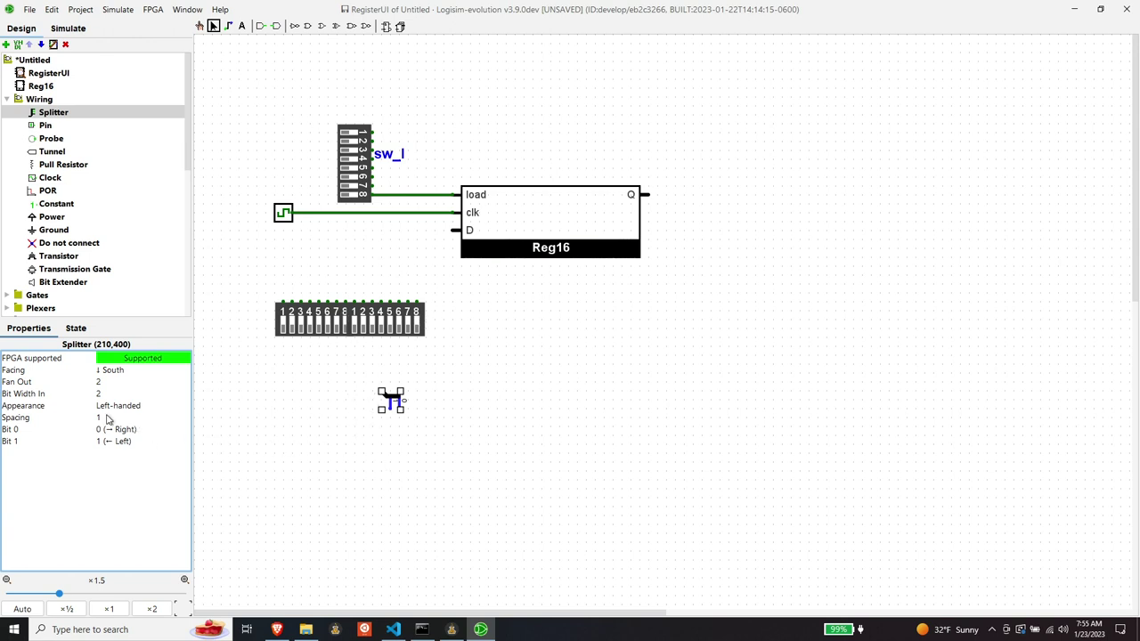
left_click(158, 383)
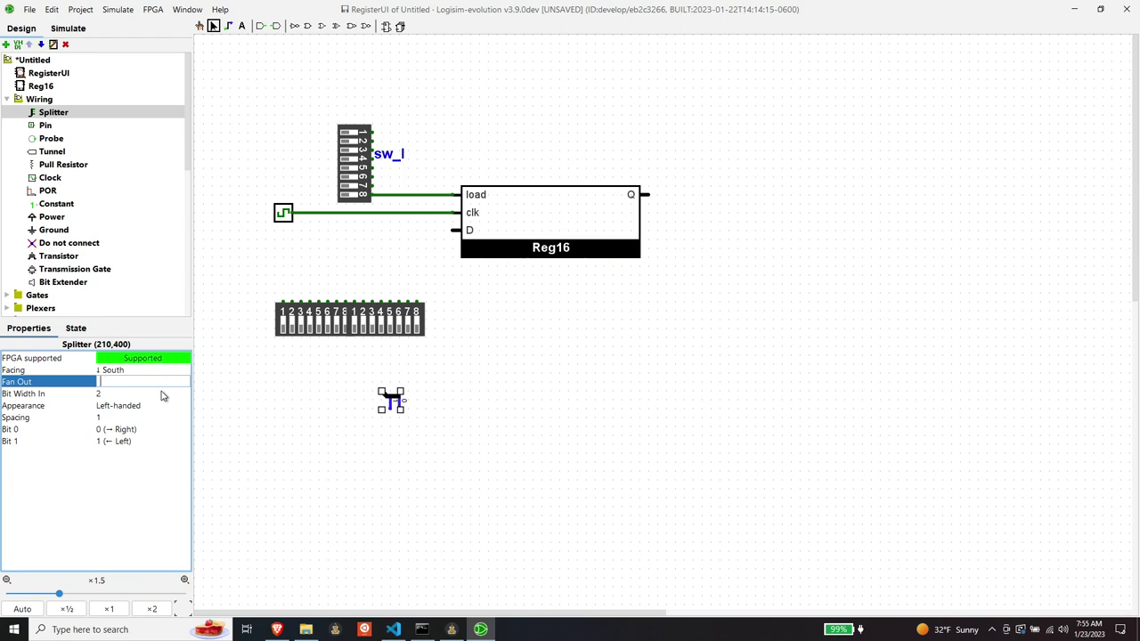
type("16")
key("Return")
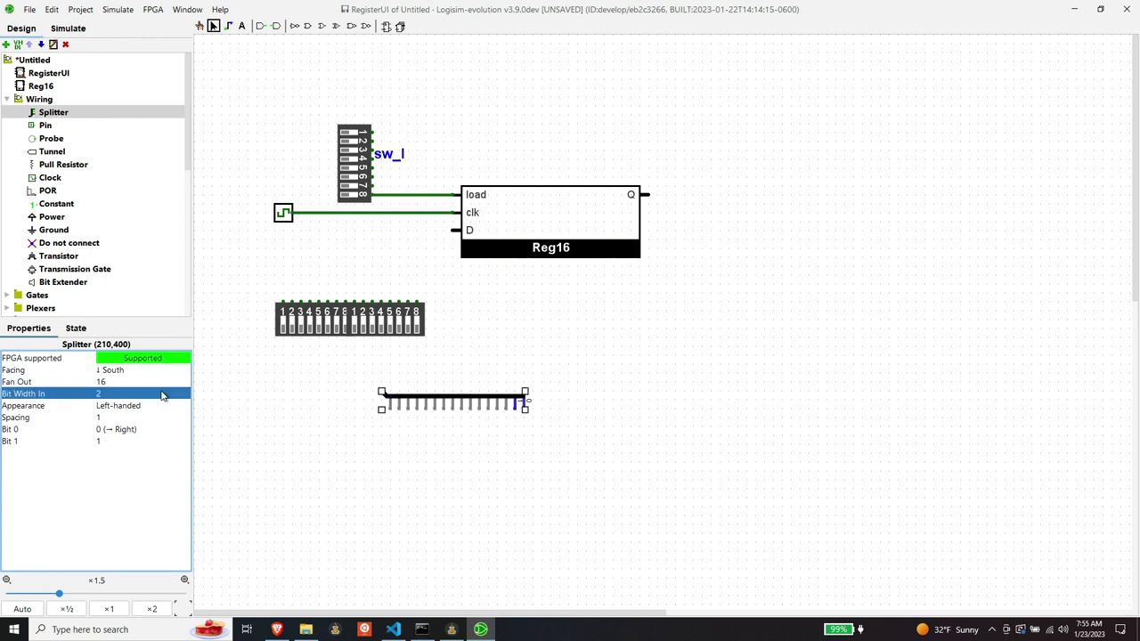
left_click(107, 397)
type("16")
key("Return")
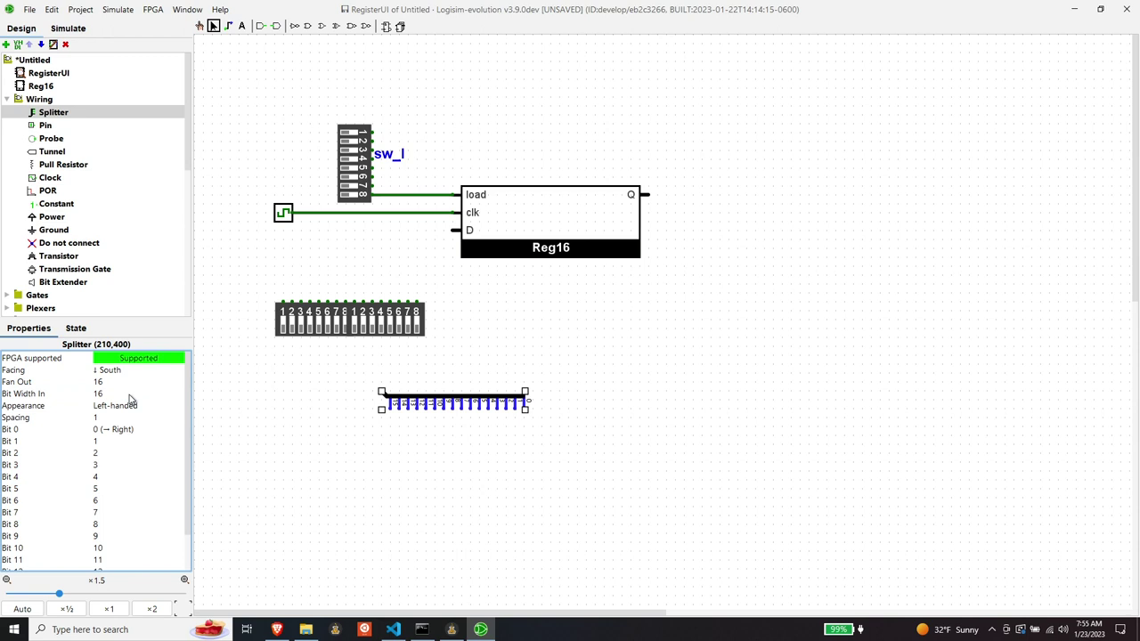
Step: Align the splitter under the DIP switches, wire its bus to Reg16's D input, and drop another splitter
left_click_drag(457, 401, 348, 291)
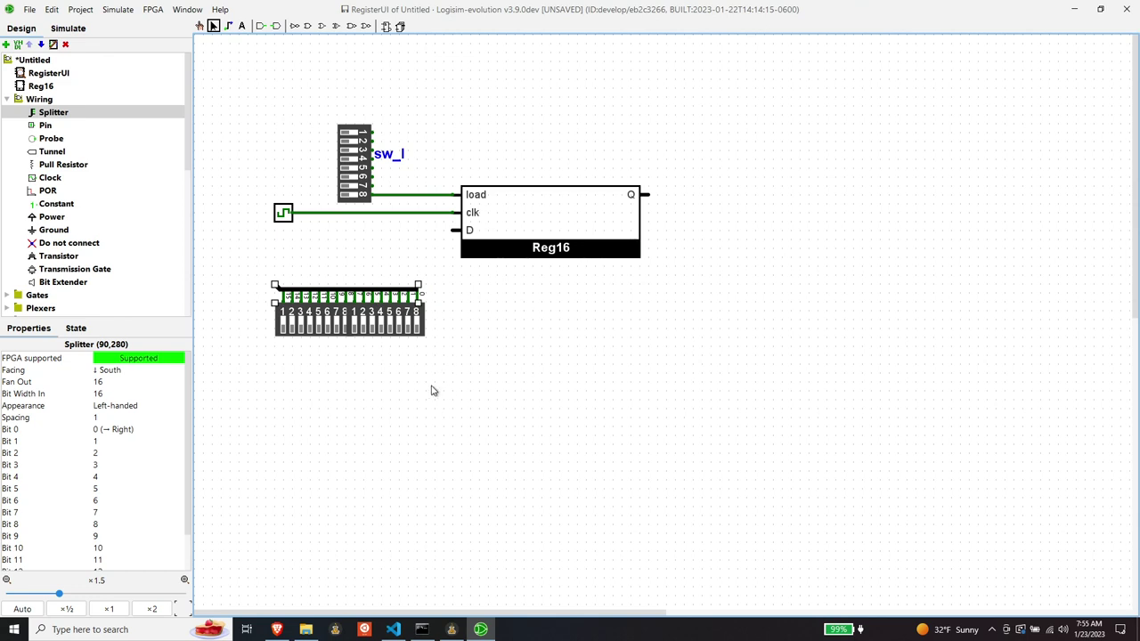
left_click(433, 390)
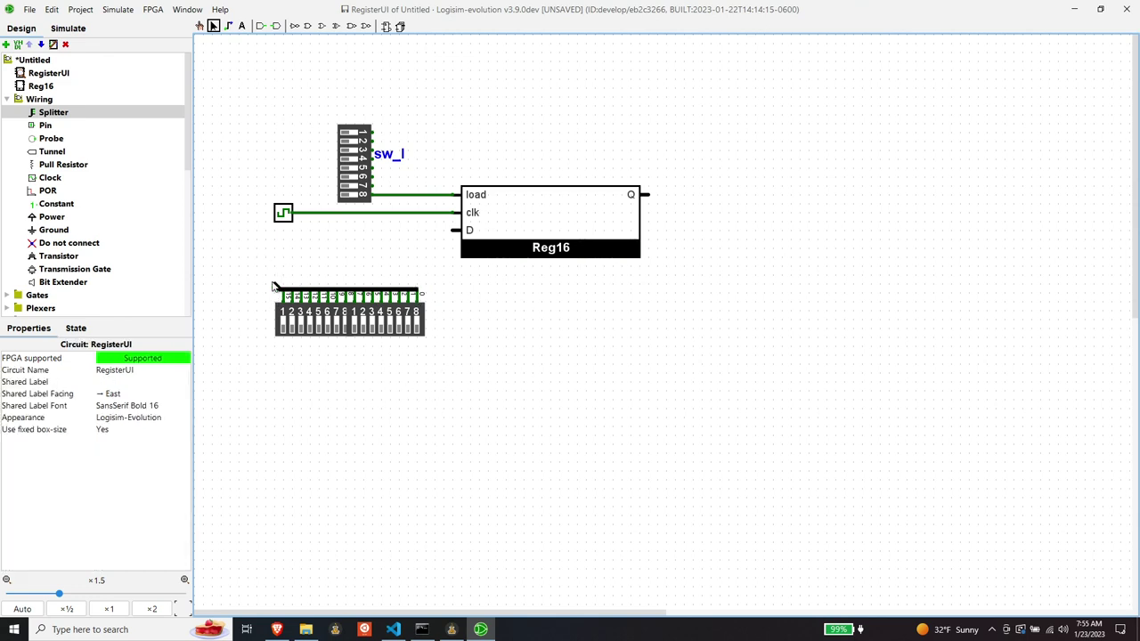
left_click_drag(275, 287, 459, 230)
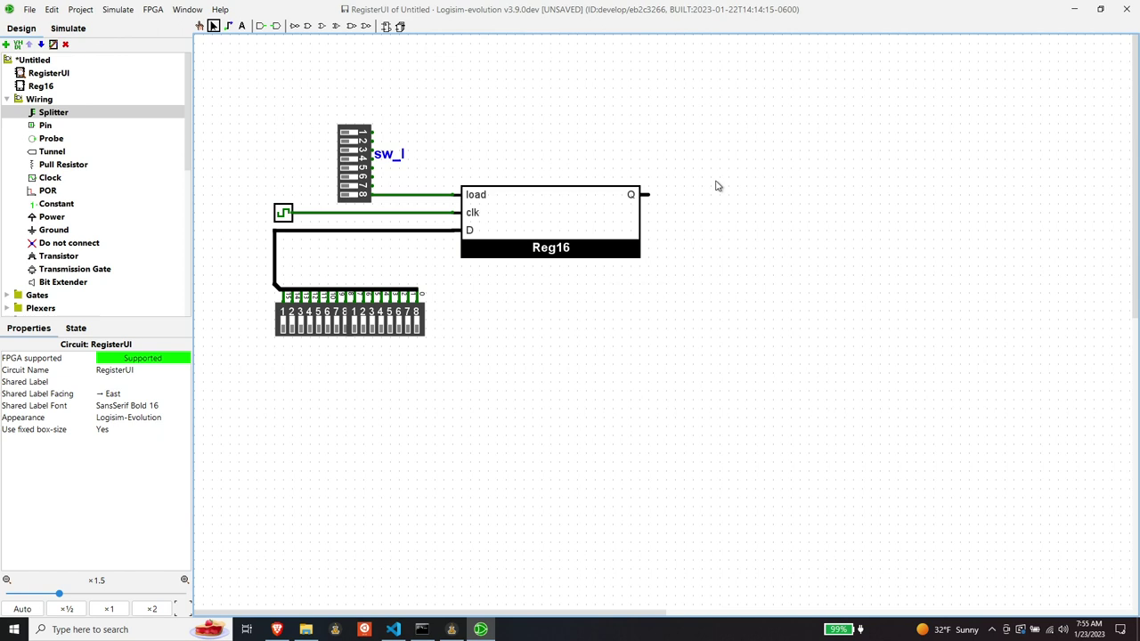
left_click(81, 114)
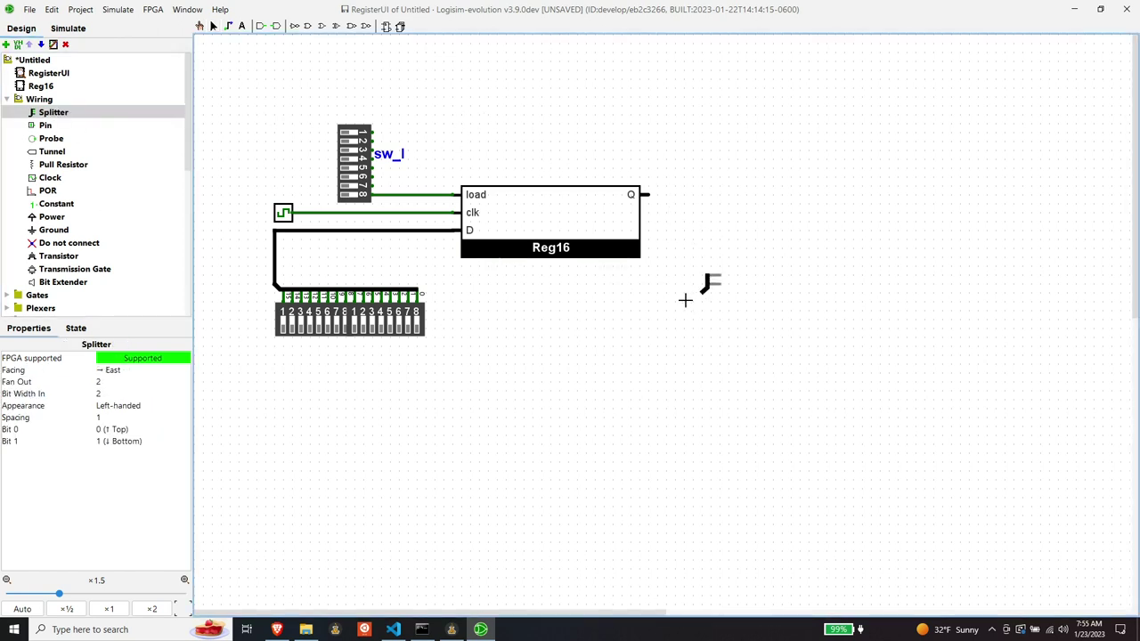
left_click(657, 336)
Step: Attach a south-facing splitter to Reg16's Q output with fan out 16, 16-bit input, spacing 3
left_click(116, 370)
left_click(116, 398)
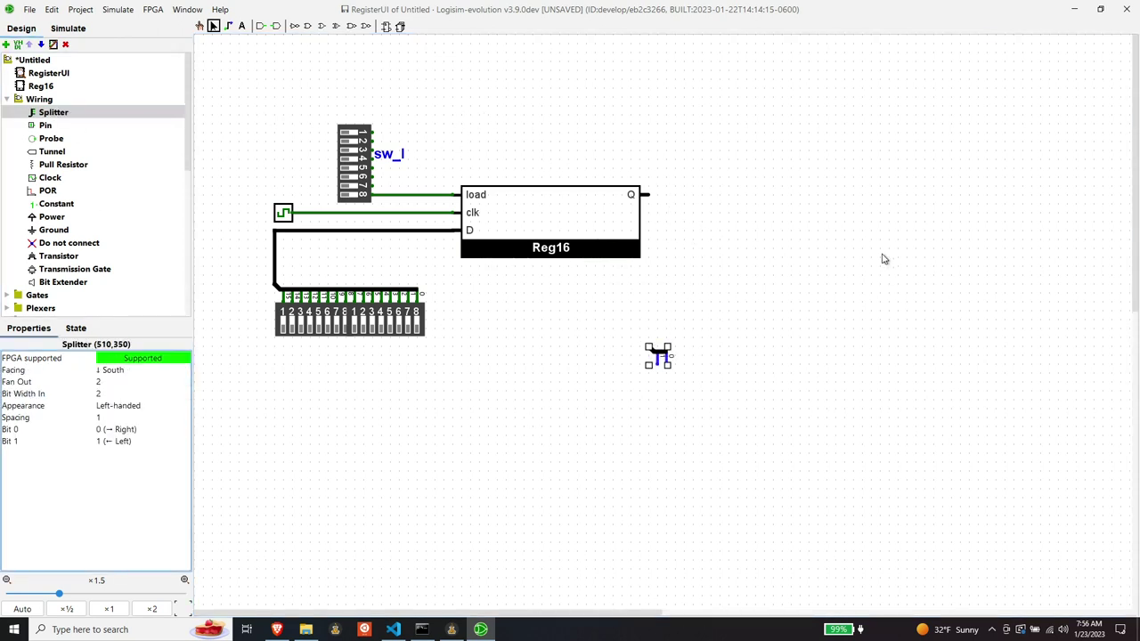
left_click_drag(659, 338, 659, 199)
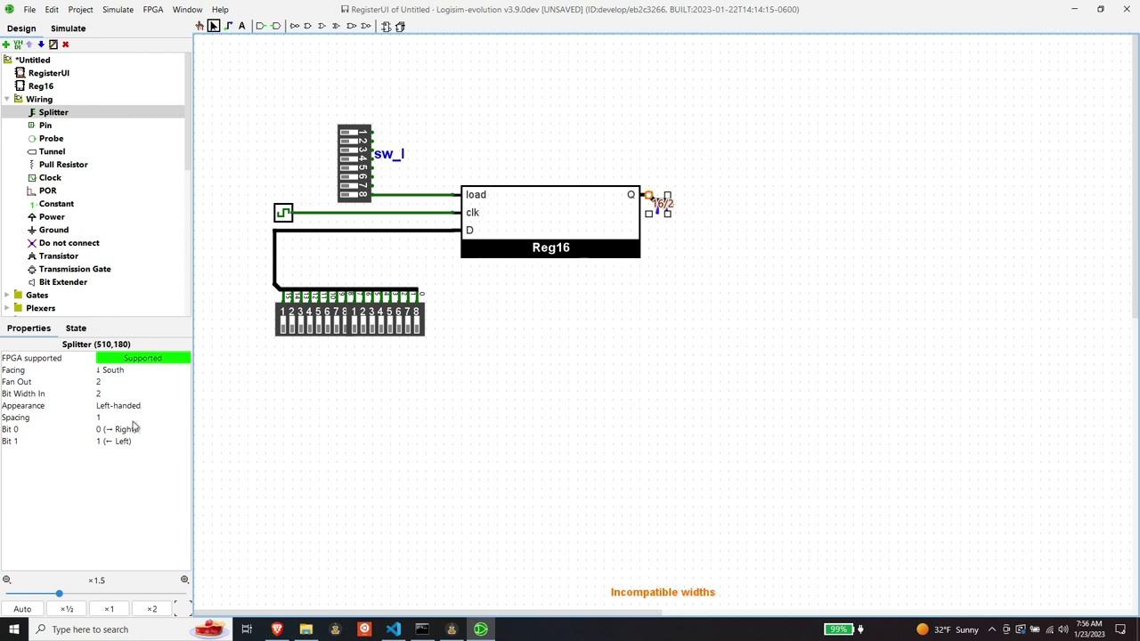
left_click(126, 381)
type("16")
key("Return")
left_click(112, 394)
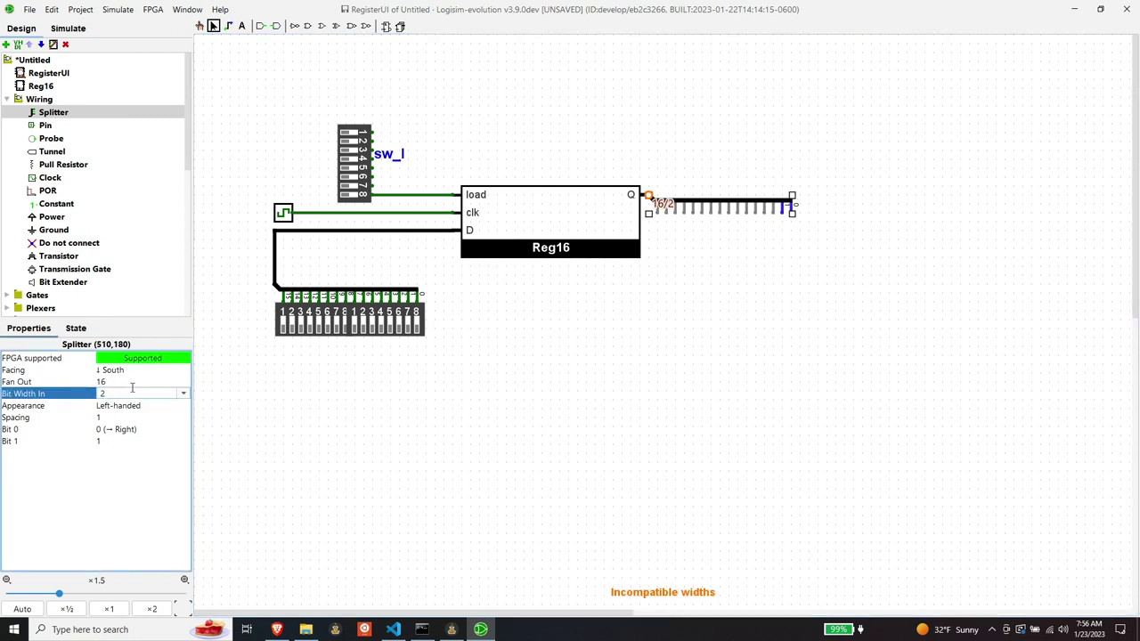
type("16")
key("Return")
left_click(100, 417)
left_click(102, 462)
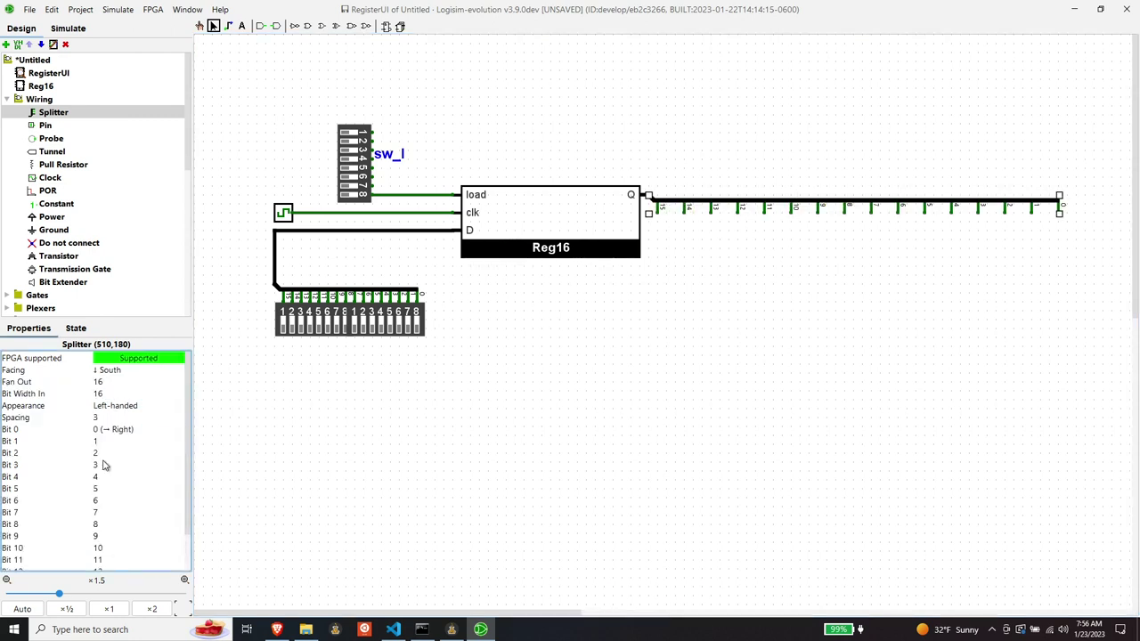
Step: Place the first two LEDs under the splitter's outputs, starting at bit 0
scroll(39, 190, "down", 3)
left_click(49, 298)
left_click(702, 283)
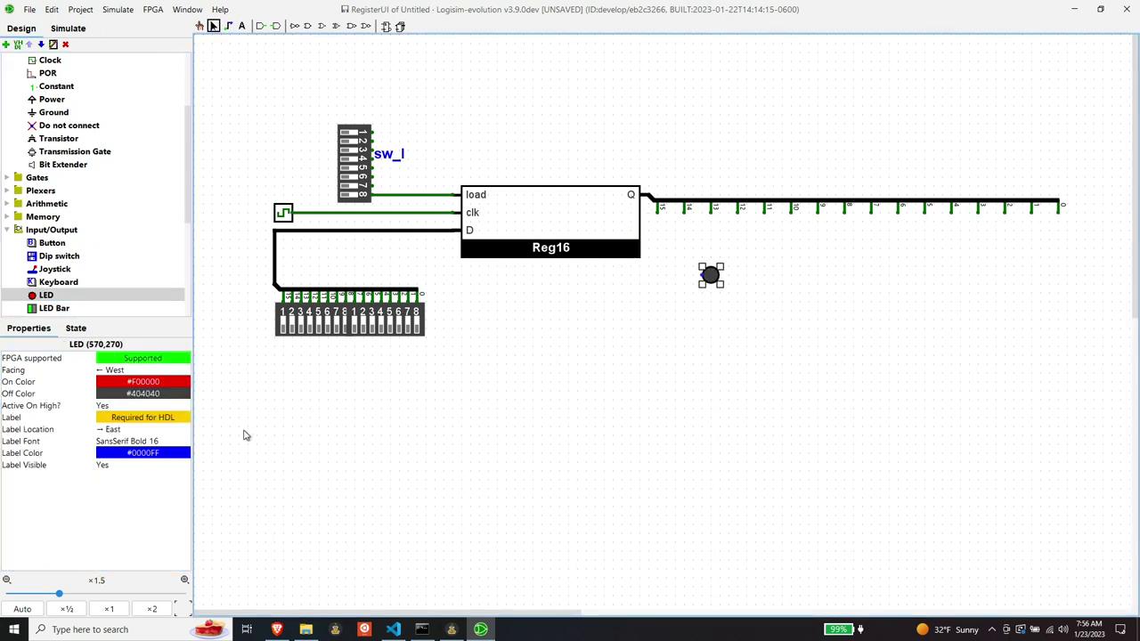
left_click_drag(702, 283, 1058, 223)
left_click(1031, 221)
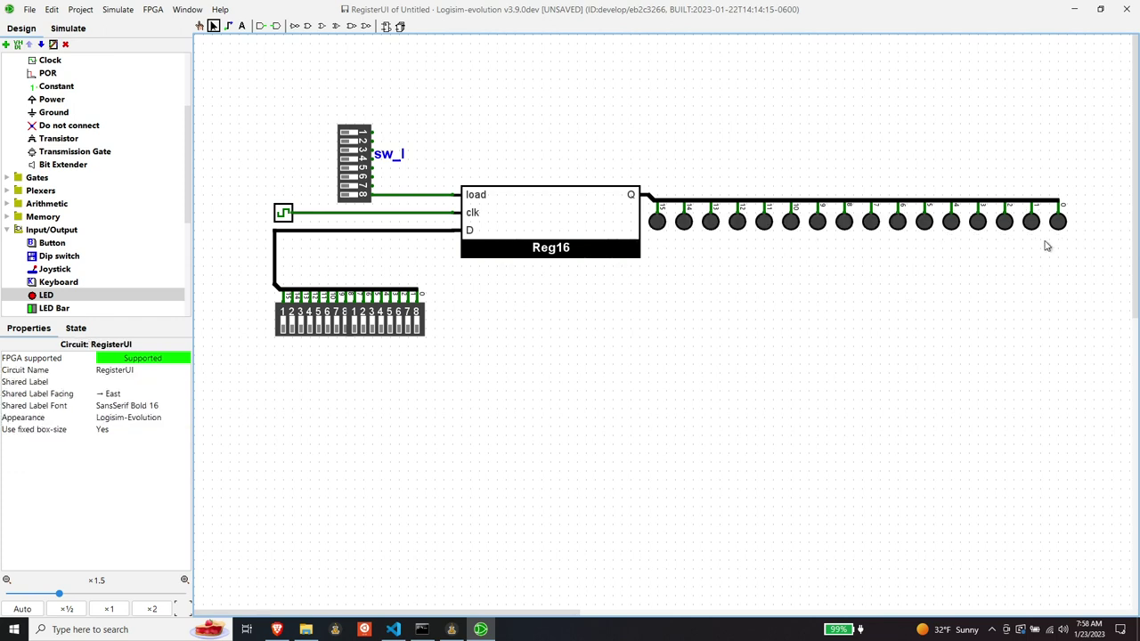
Step: Label the right lower DIP switch sw_r
left_click(410, 322)
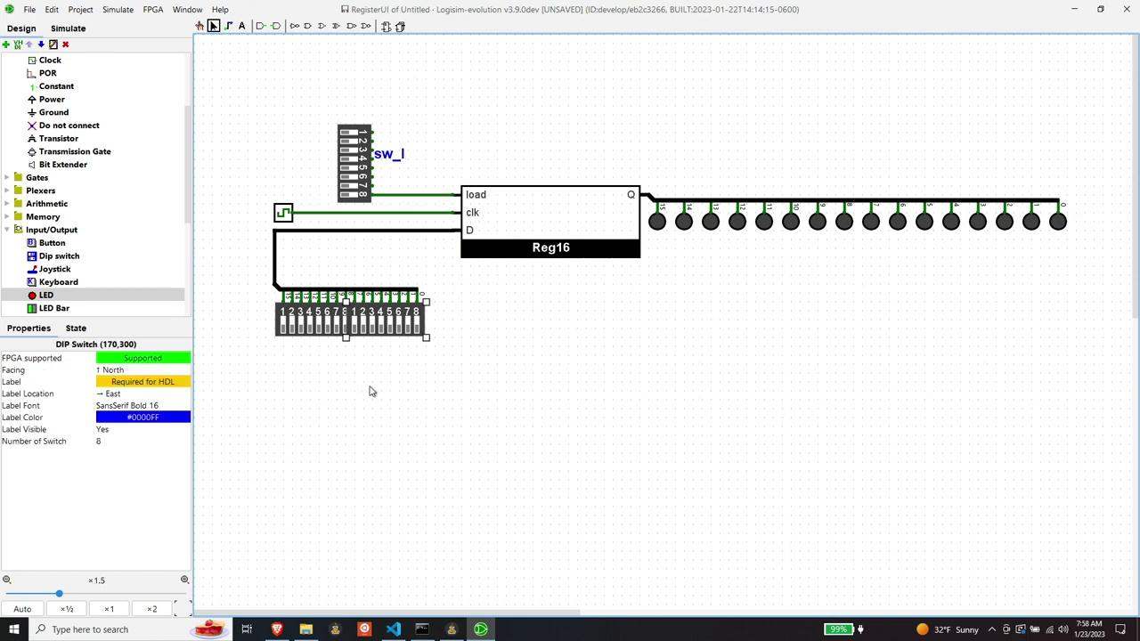
left_click(118, 383)
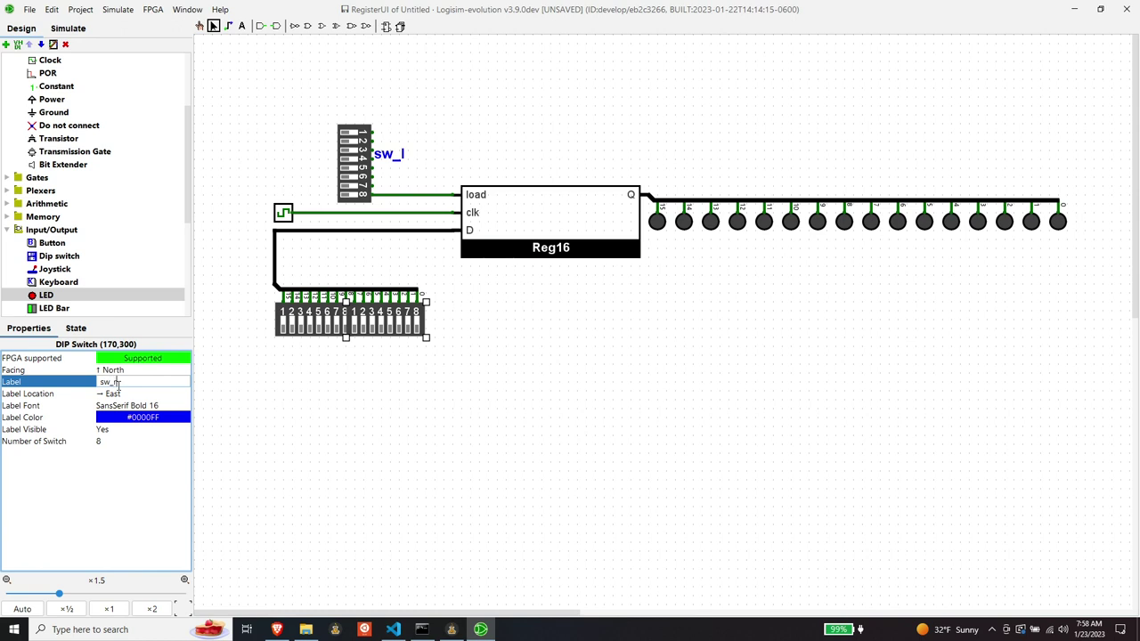
type("sw_r")
key("Return")
Step: Label the left lower DIP switch sw_c, with its label placed South
left_click(306, 318)
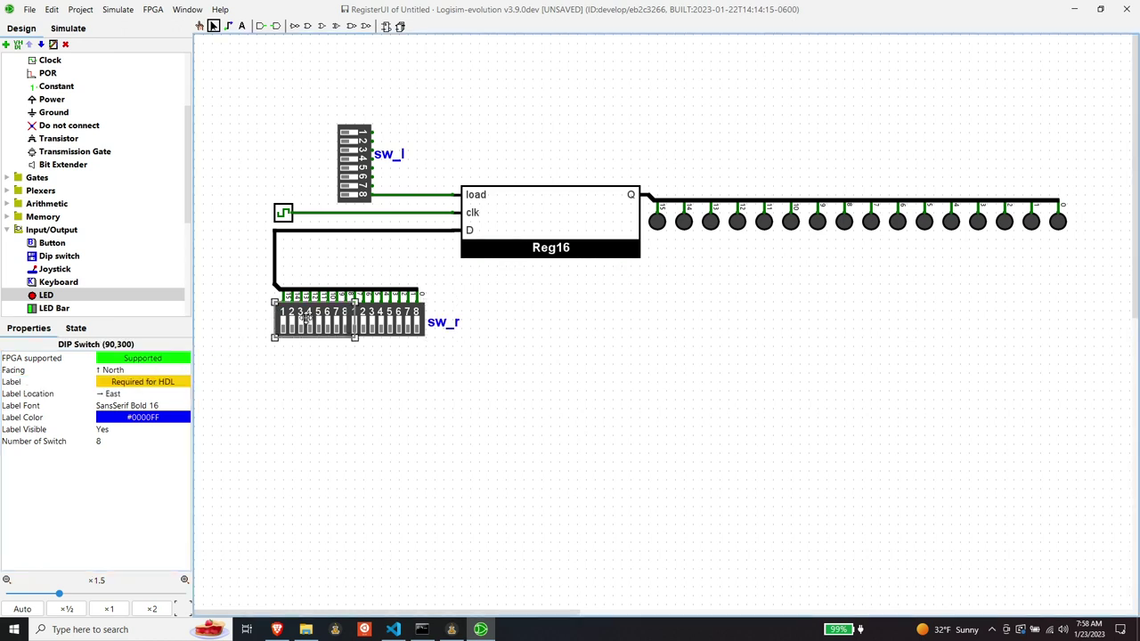
left_click(126, 380)
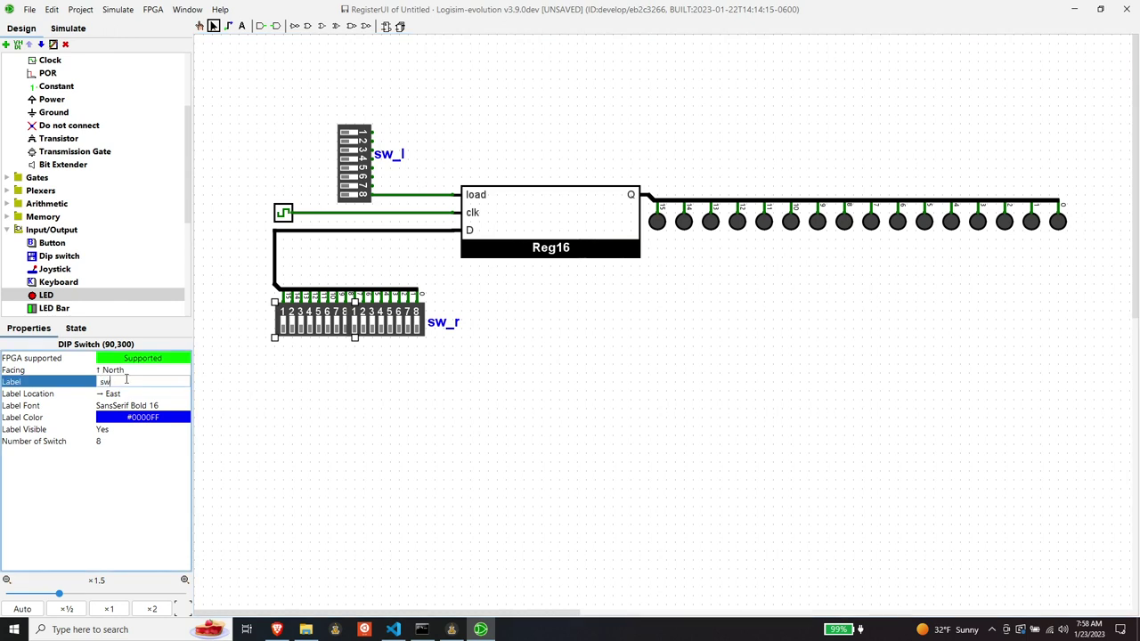
type("sw_c")
key("Return")
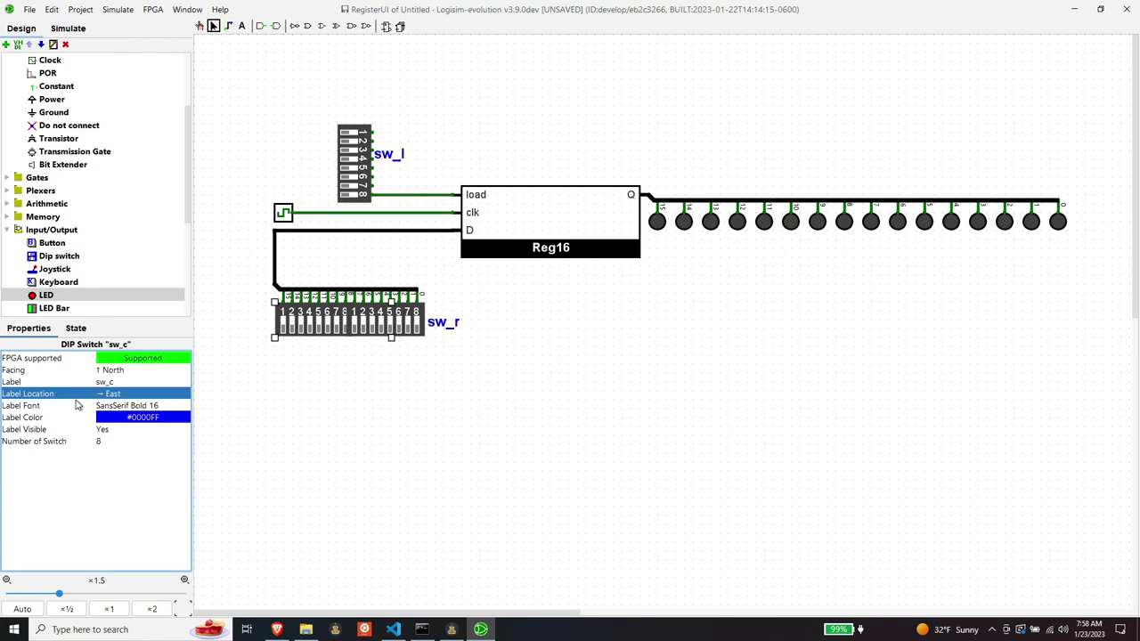
left_click(111, 395)
left_click(116, 438)
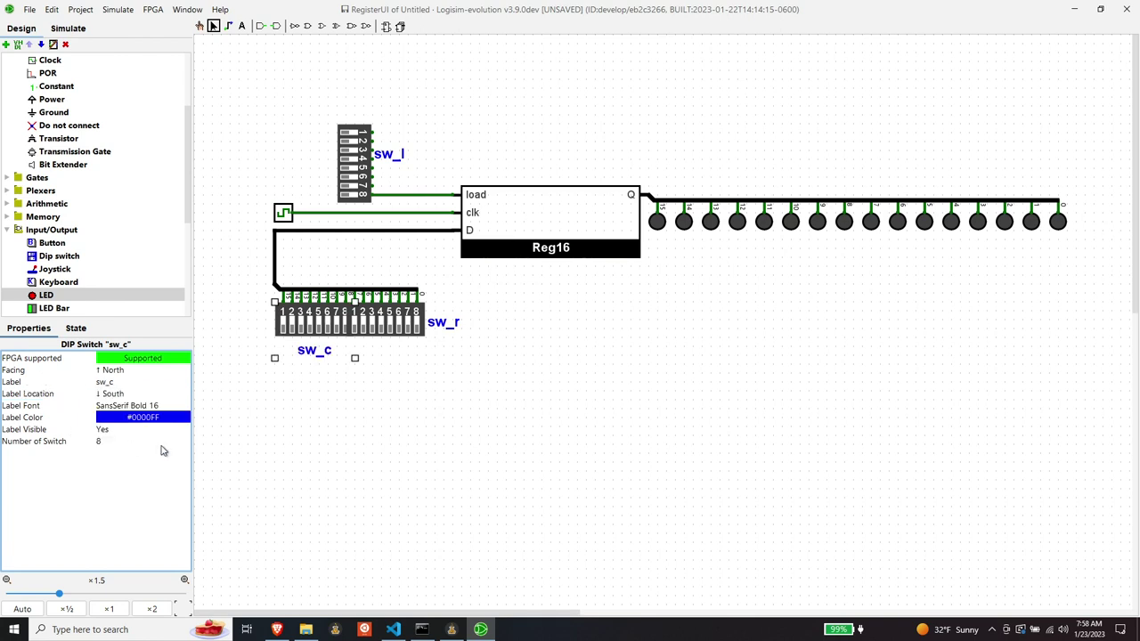
left_click(436, 411)
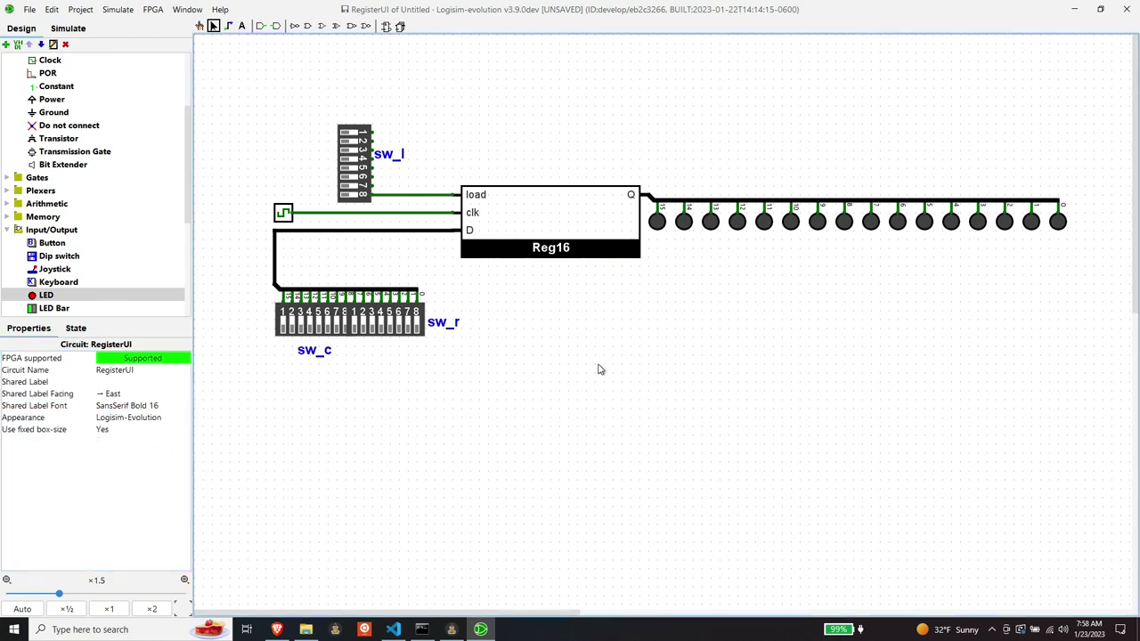
Step: Label the rightmost LED I0, correcting it back after a mistaken edit
left_click(1060, 225)
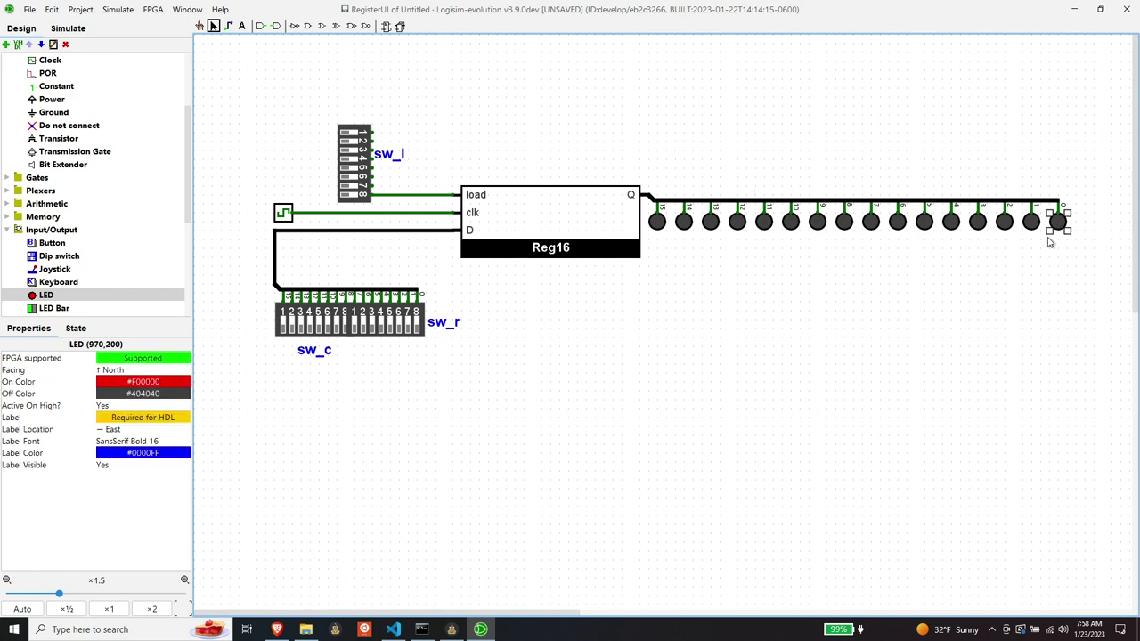
left_click(119, 417)
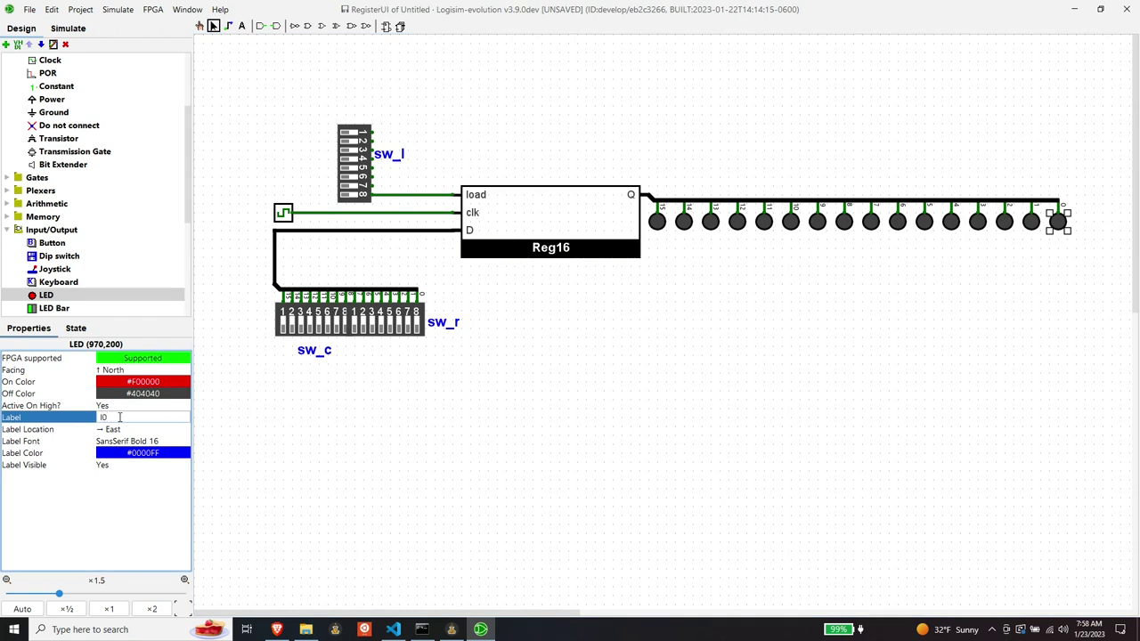
type("I0")
key("Return")
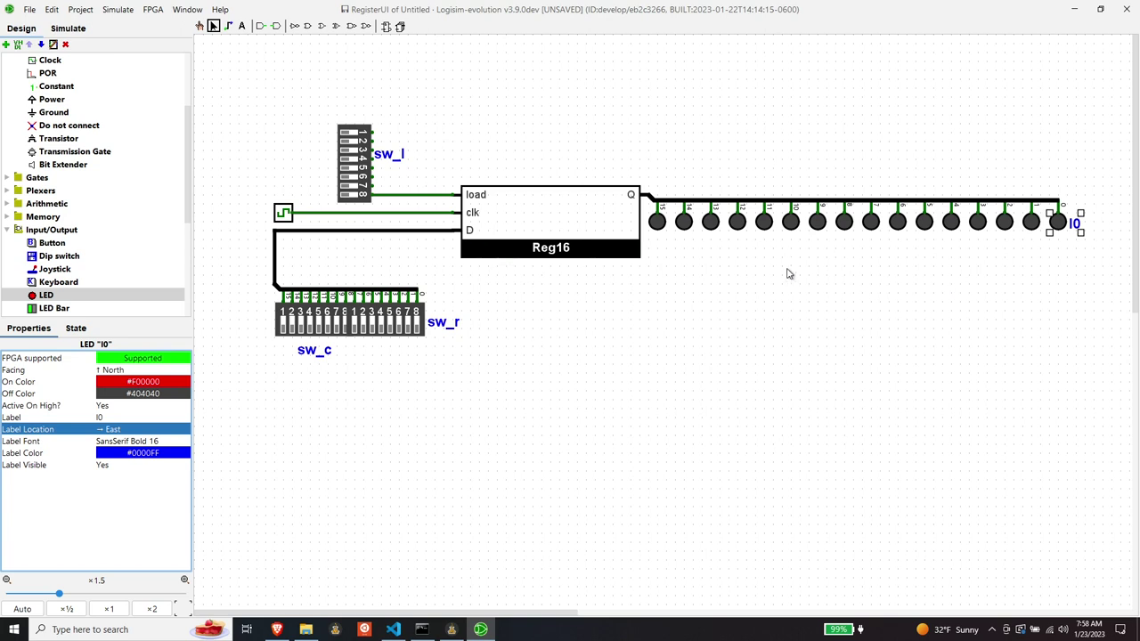
left_click(132, 416)
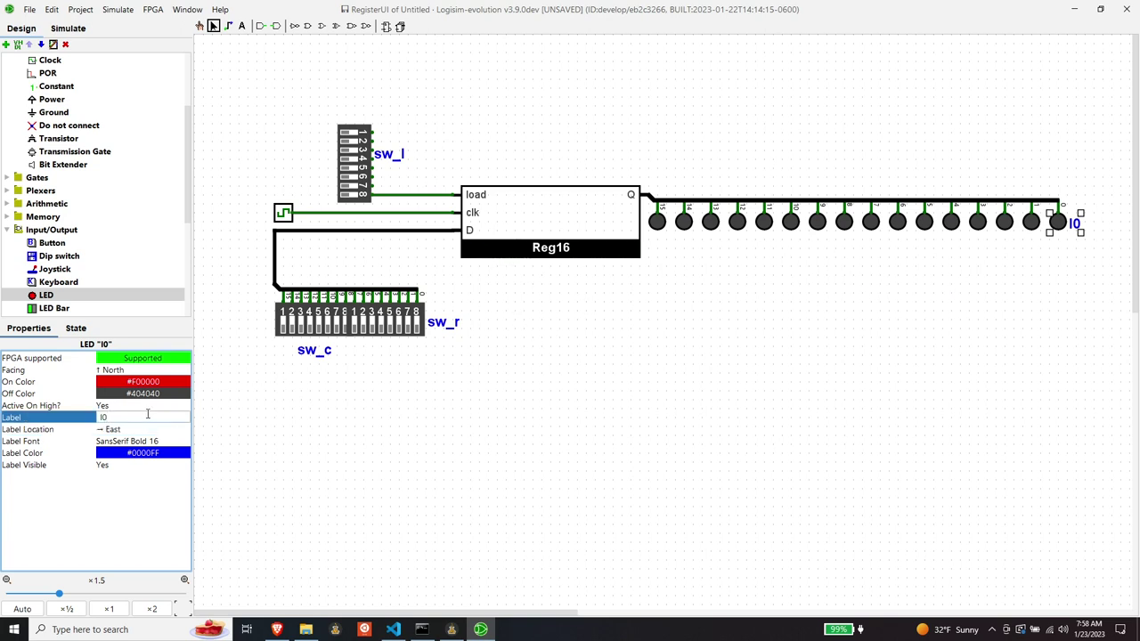
type("L1")
key("Return")
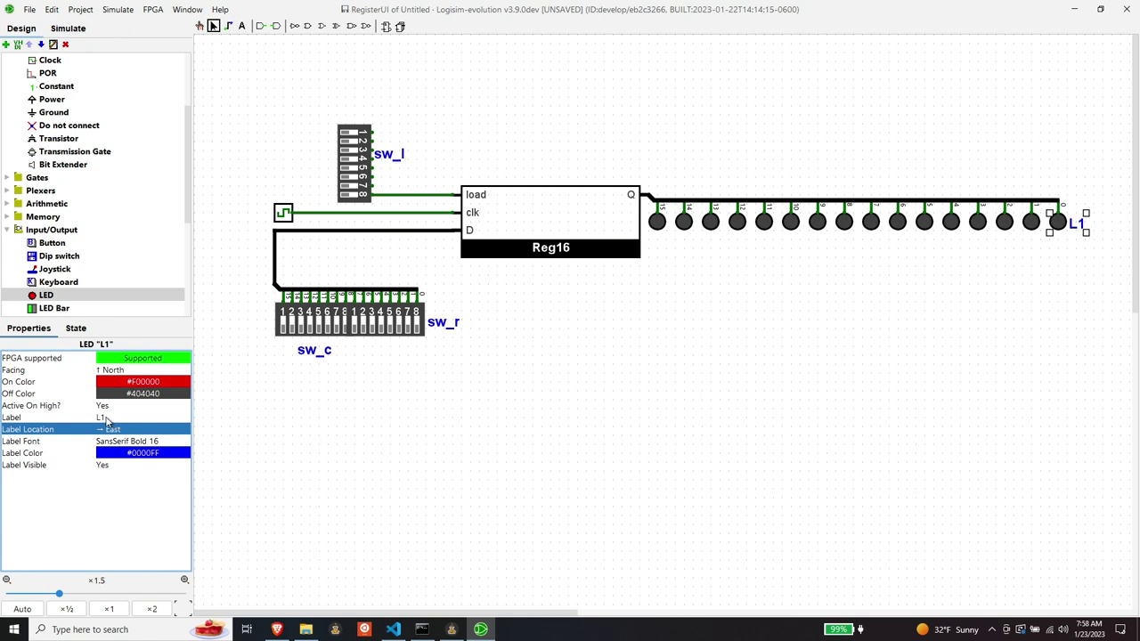
left_click(105, 419)
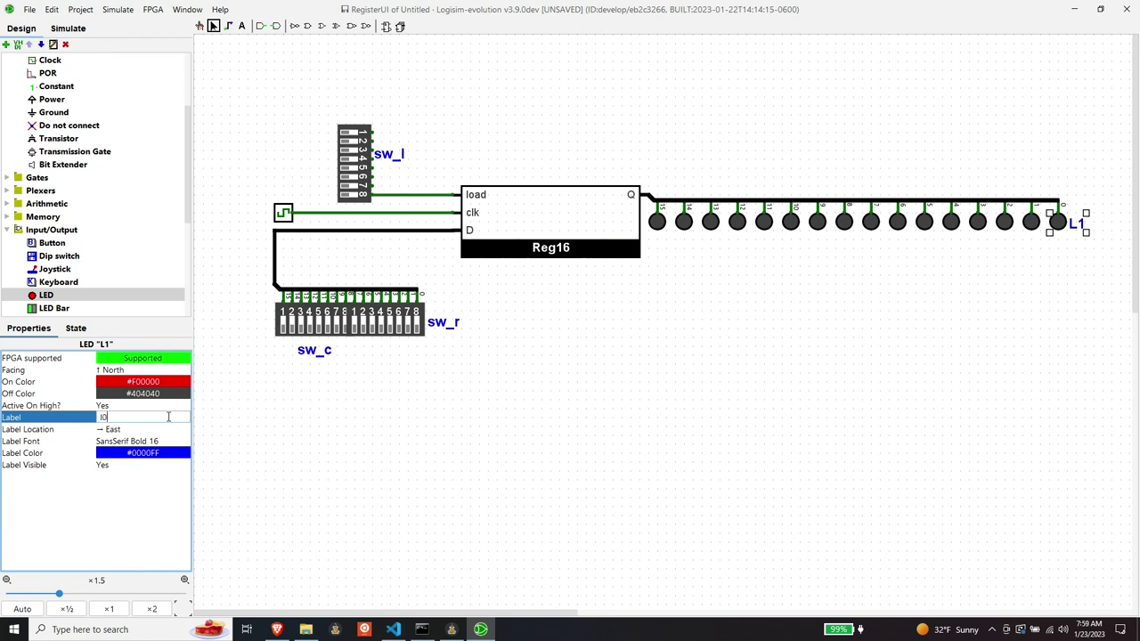
type("I0")
left_click(169, 425)
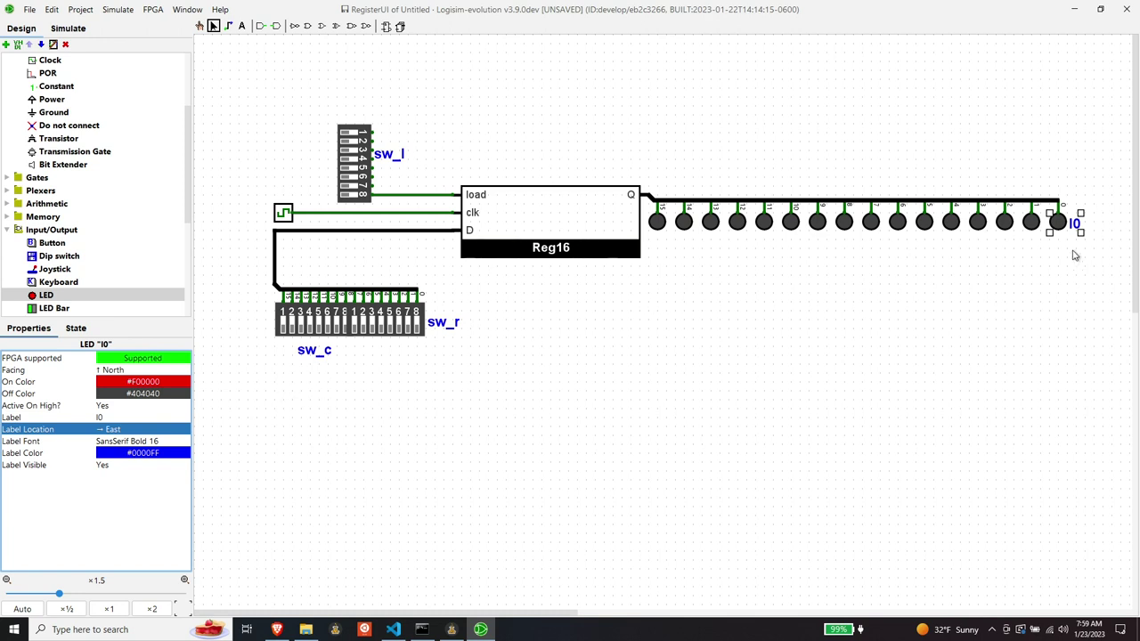
Step: Label the LED next to it I1
left_click(1033, 225)
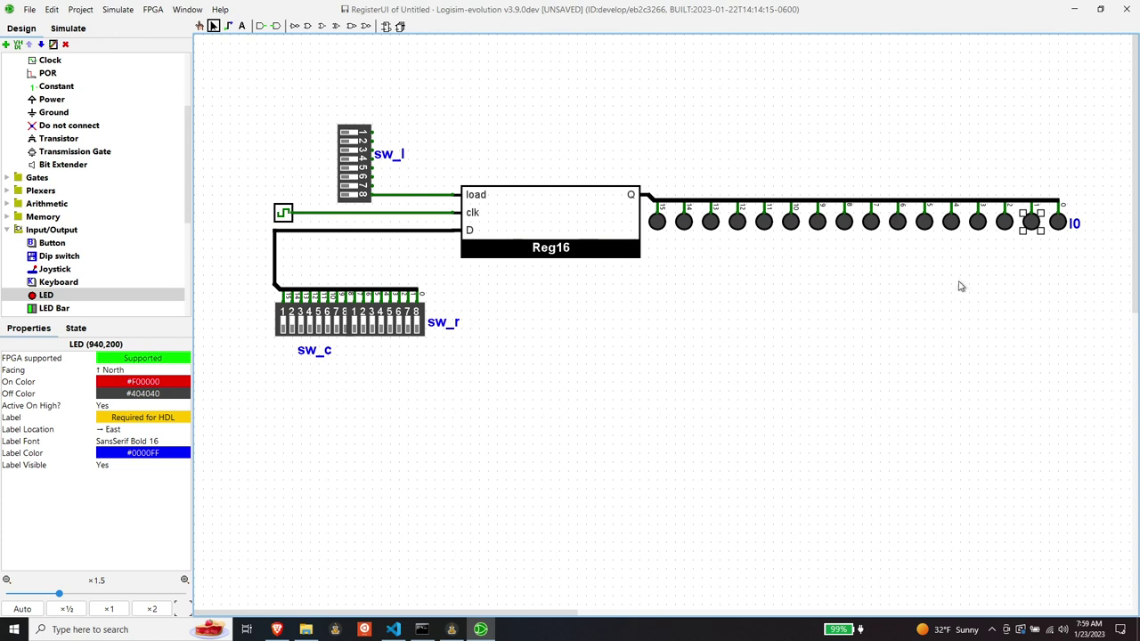
left_click(146, 416)
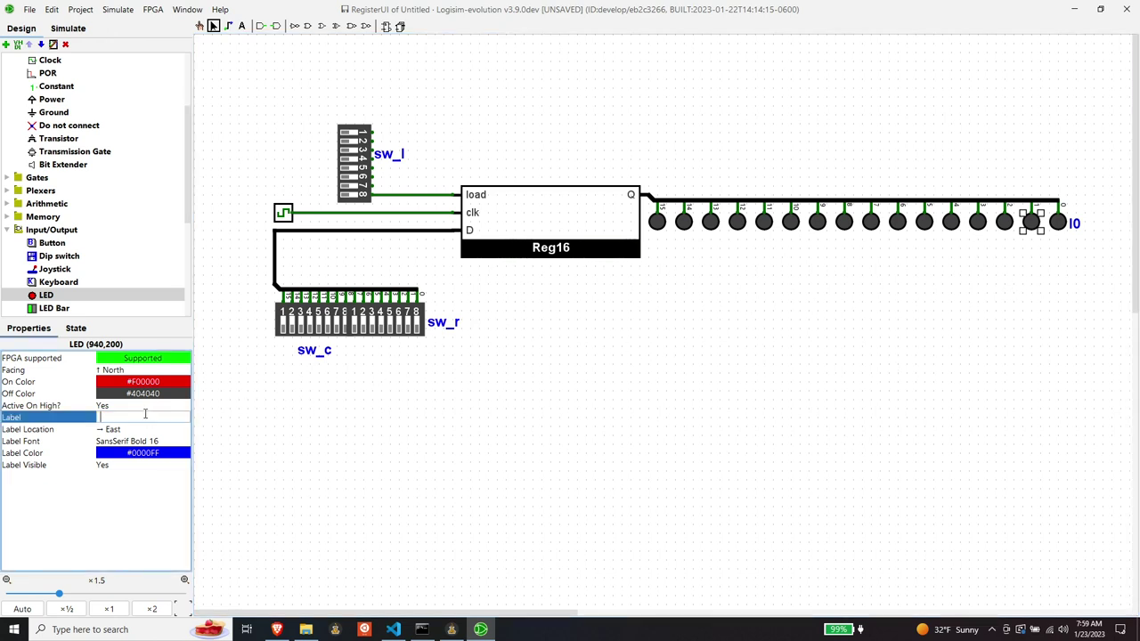
type("l1")
key("Return")
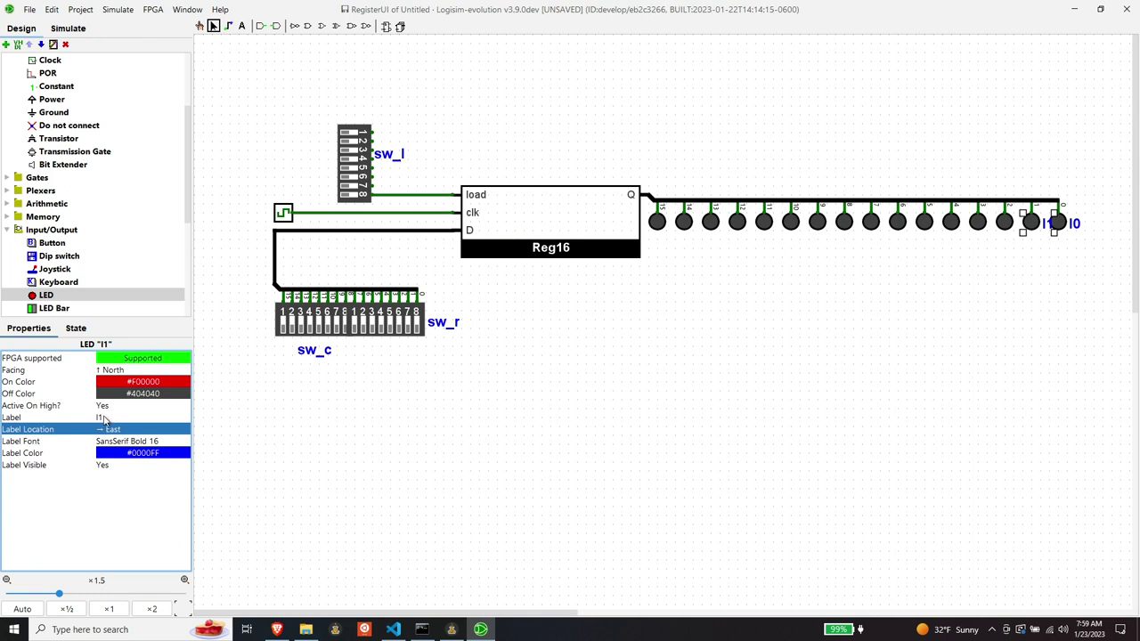
Step: Set the label location of the I1 and I0 LEDs to South
left_click(109, 433)
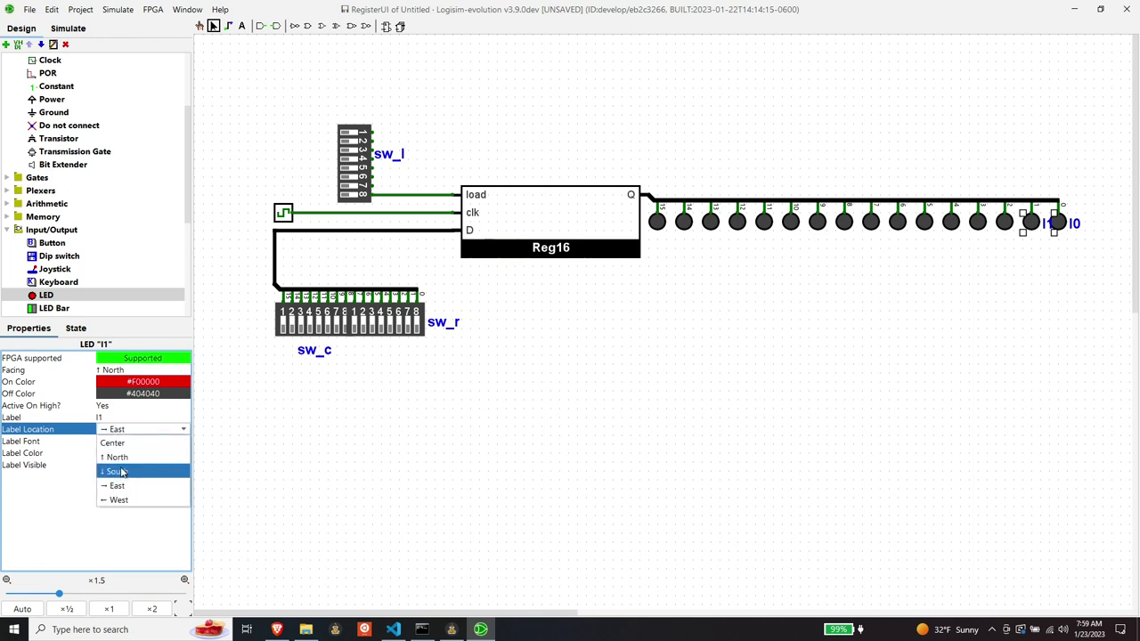
left_click(122, 472)
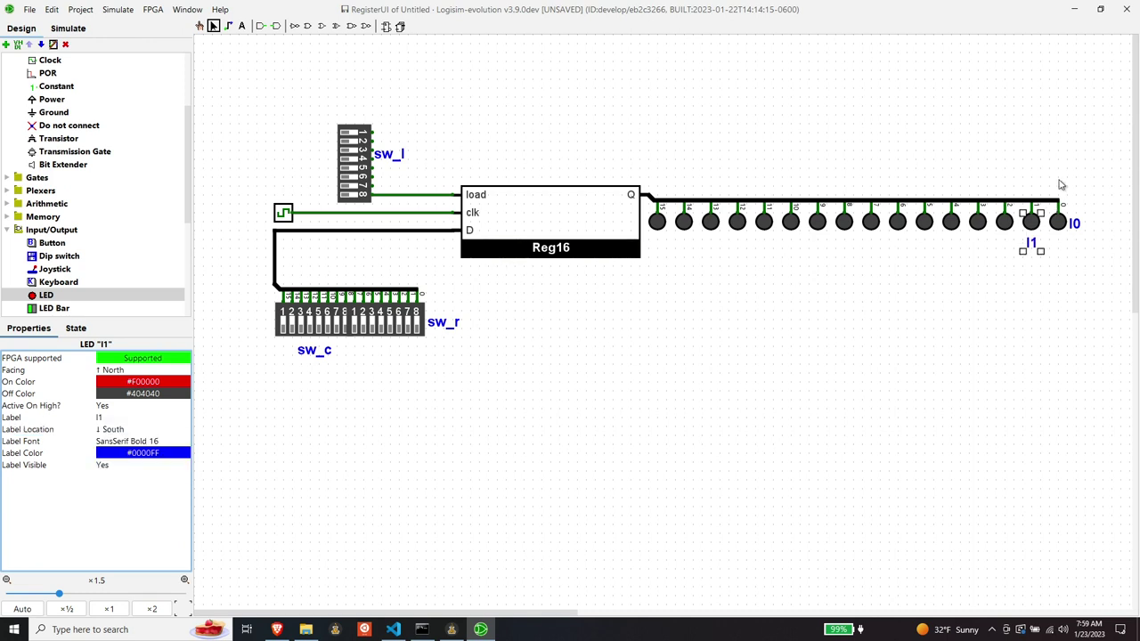
left_click(1059, 224)
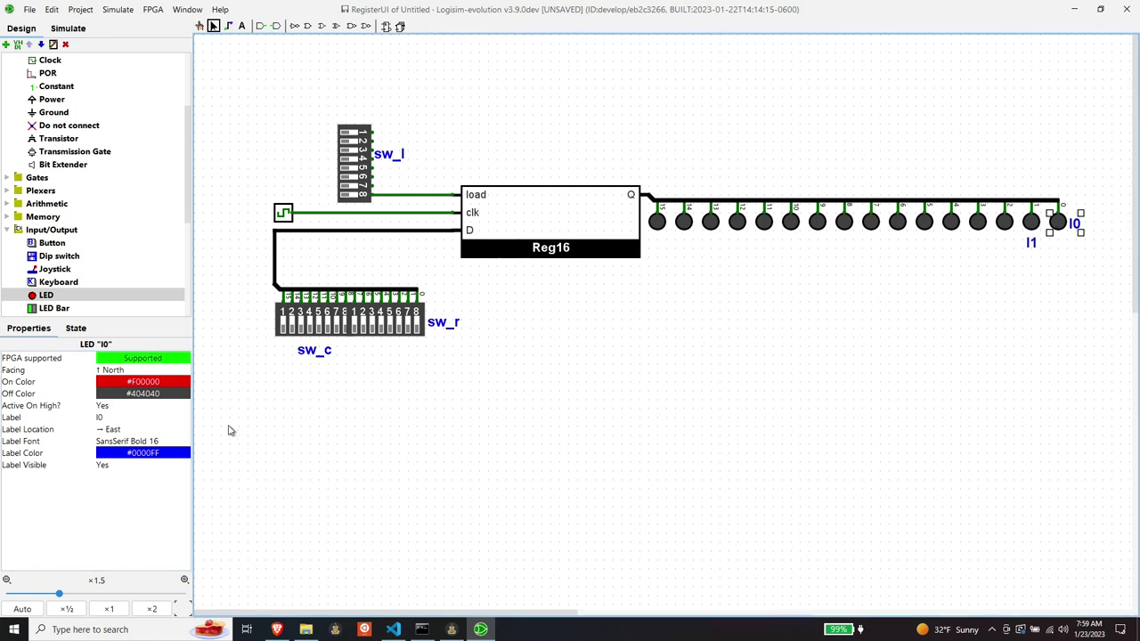
left_click(108, 431)
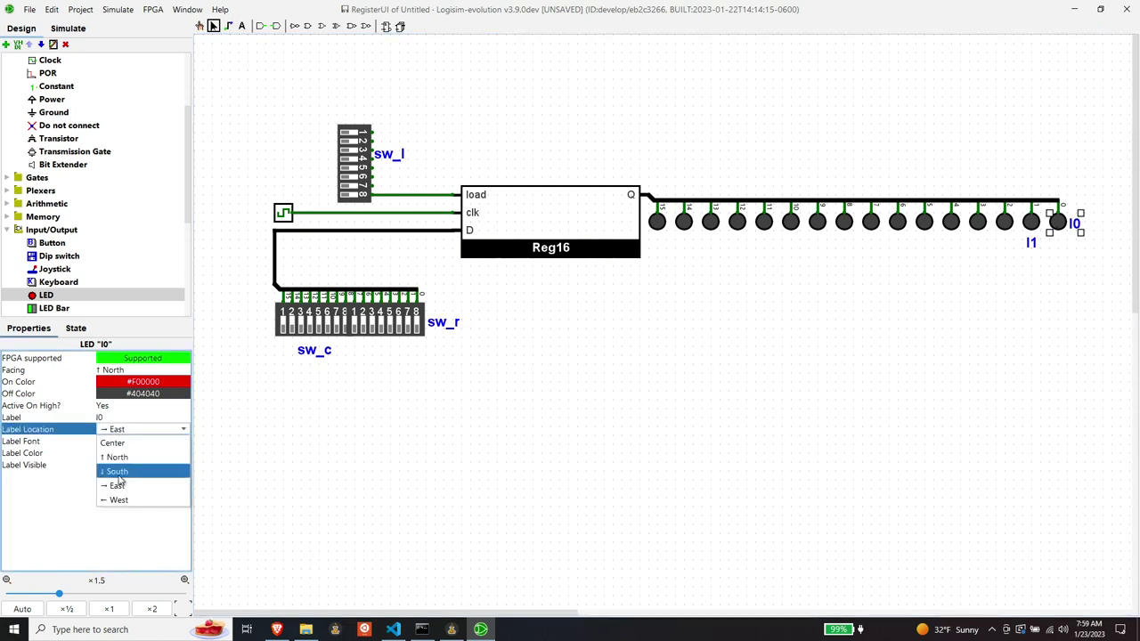
left_click(119, 473)
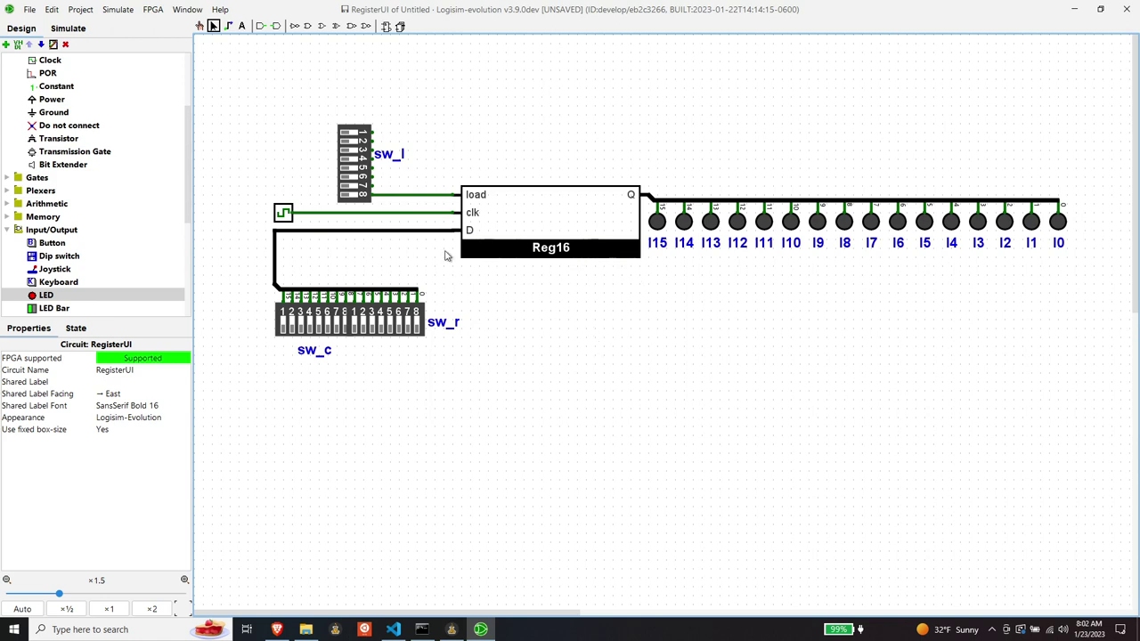
Step: Enable Auto-Tick for the clock, then open the Reg16 subcircuit
left_click(201, 27)
left_click(81, 10)
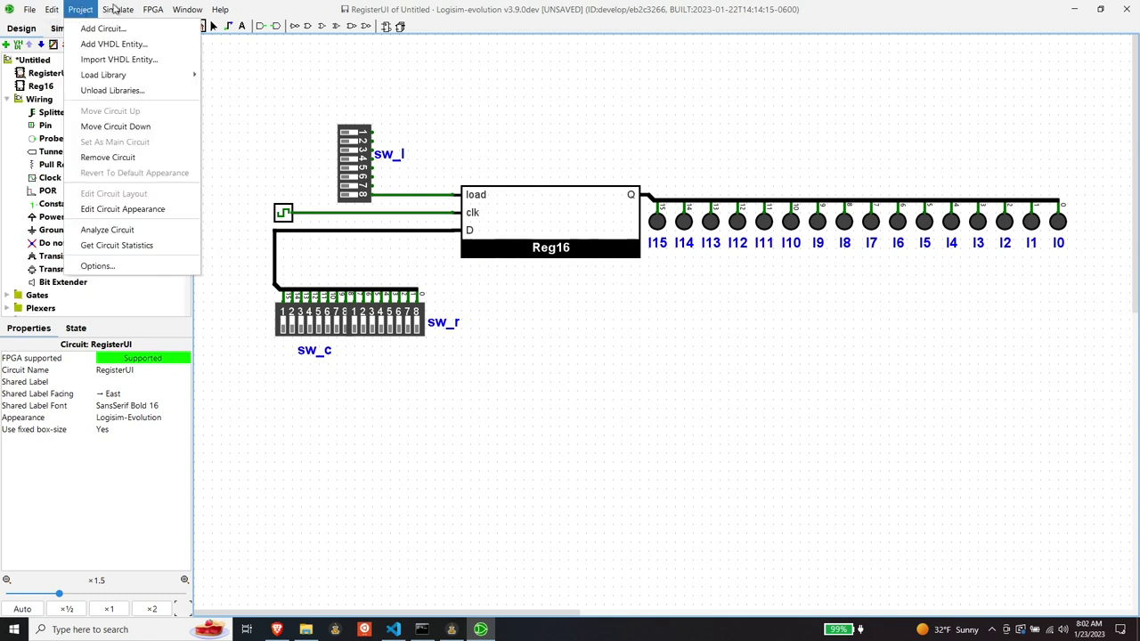
mouse_move(117, 10)
left_click(149, 179)
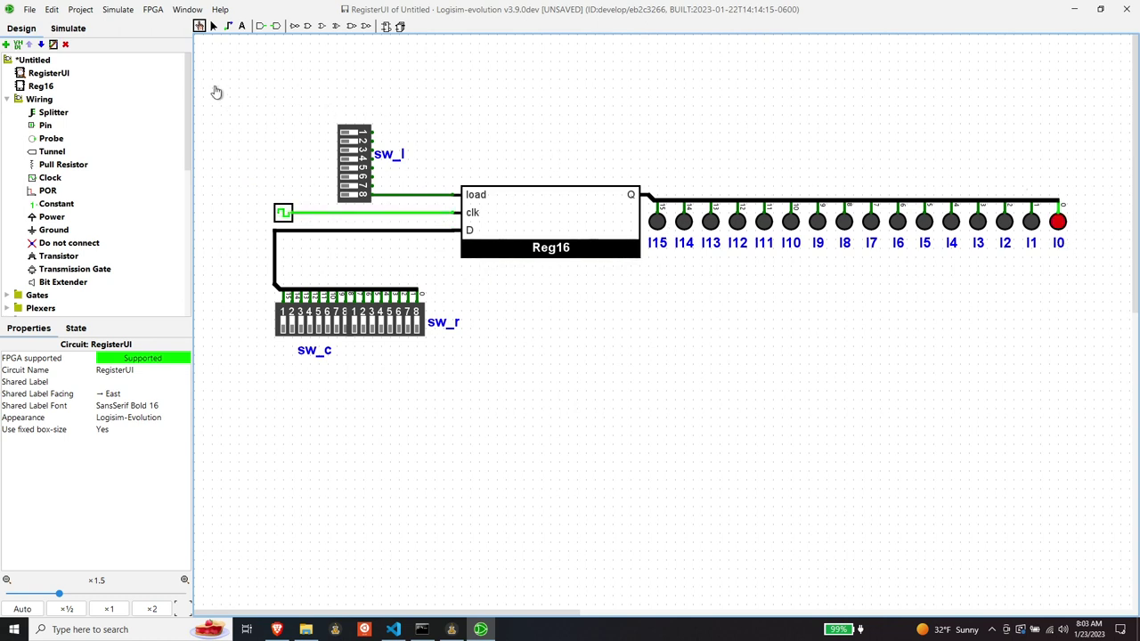
double_click(42, 86)
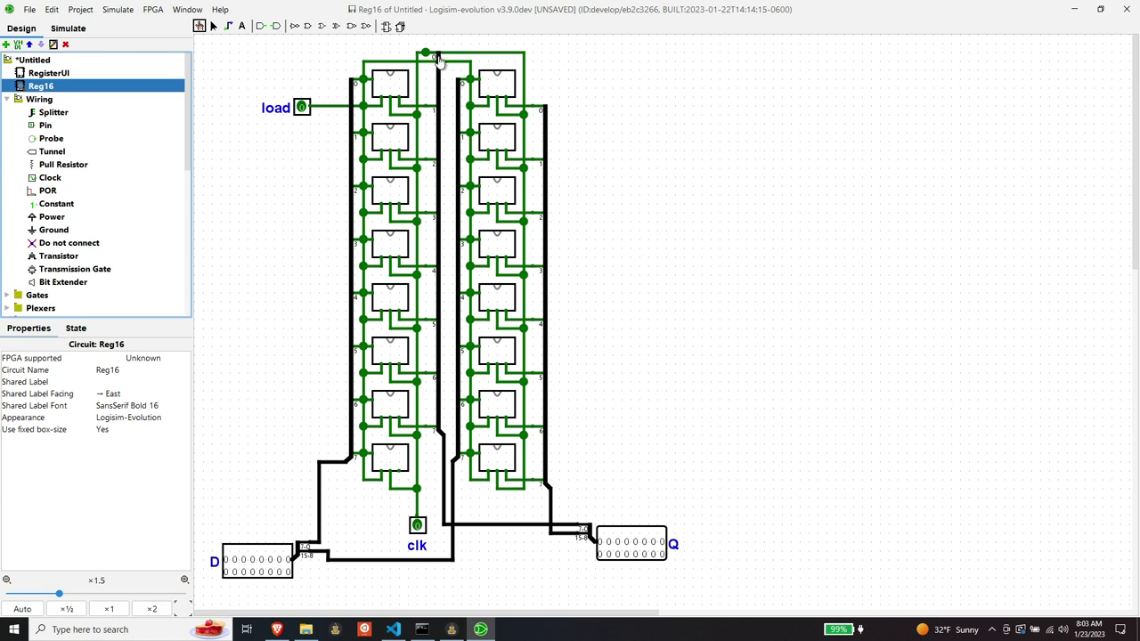
Step: Switch to the Edit tool and select Reg16's top clock wire
key("ctrl+2")
left_click(471, 54)
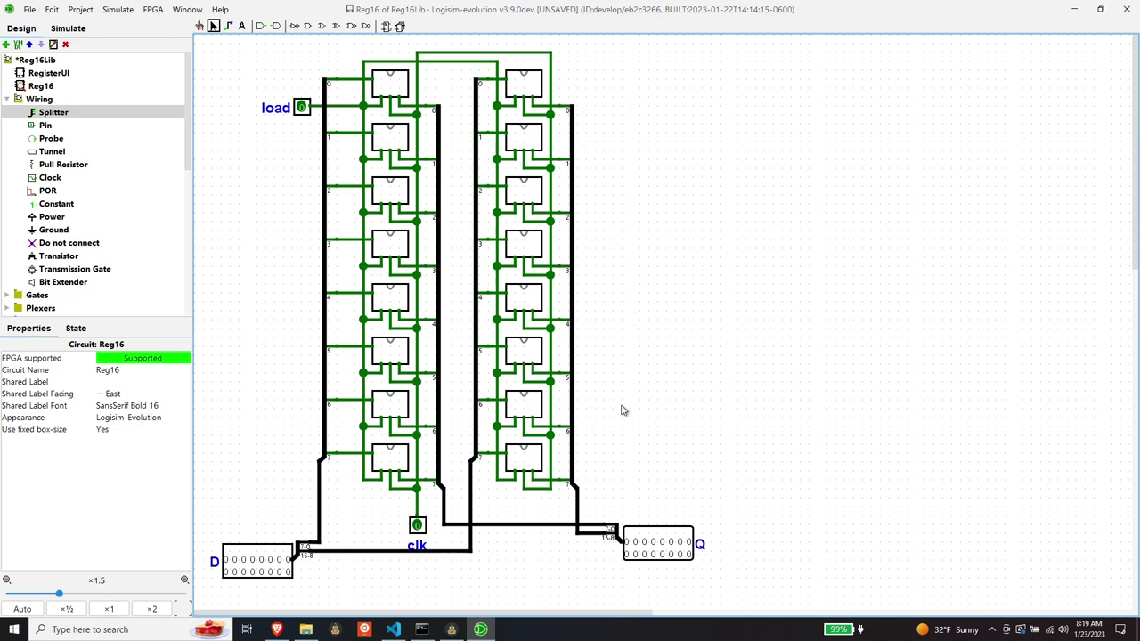
Step: Save the Reg16Lib project and return to the RegisterUI circuit
left_click(32, 9)
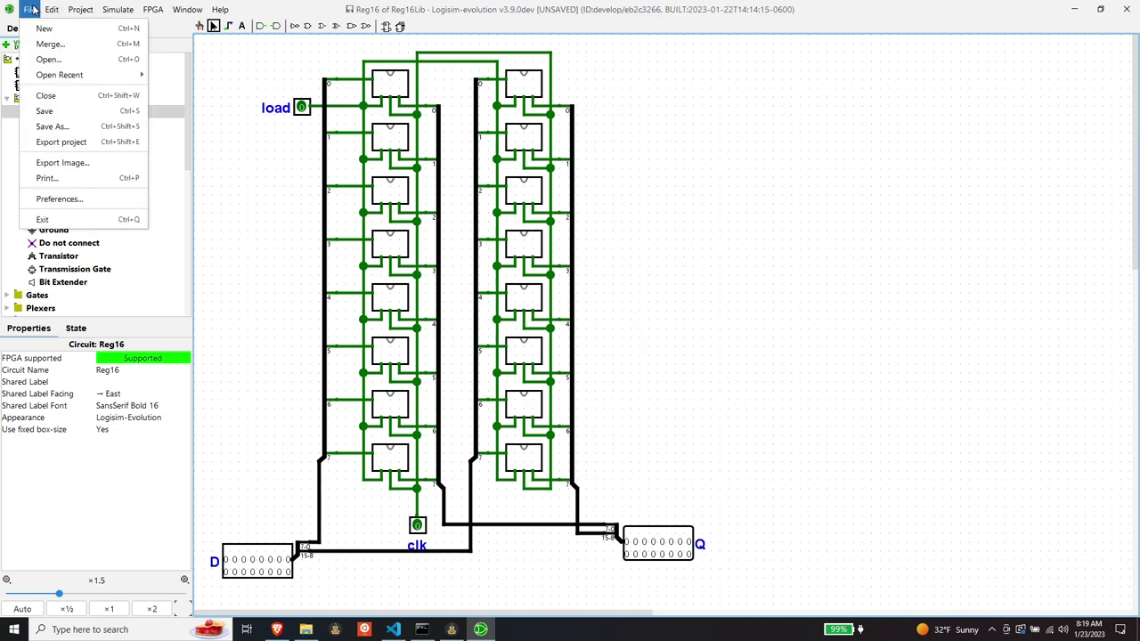
left_click(49, 111)
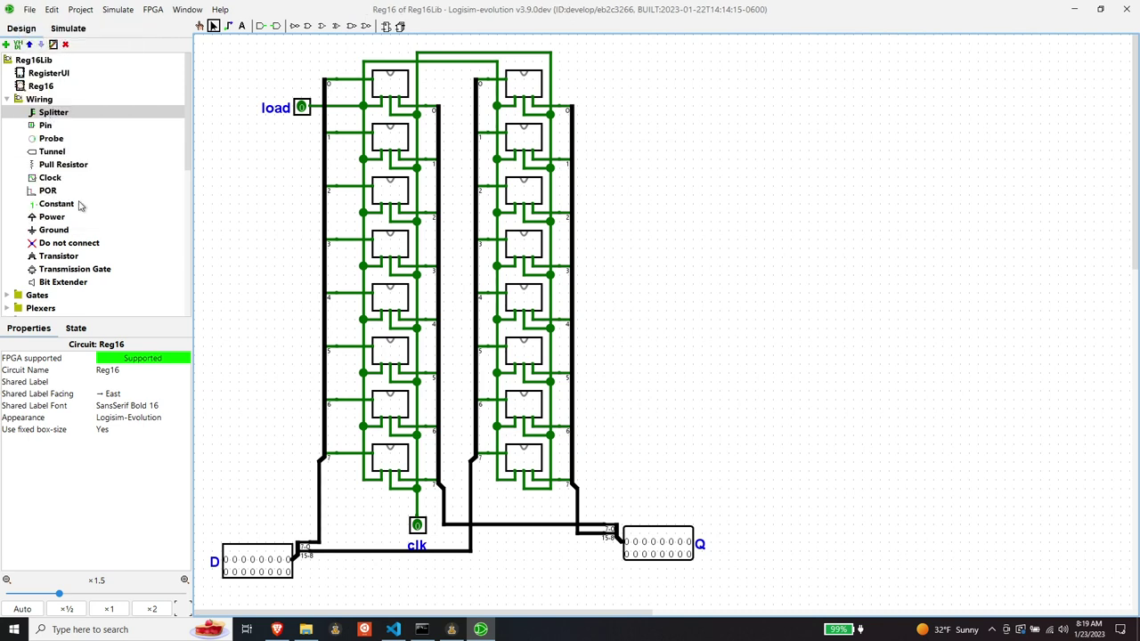
double_click(45, 74)
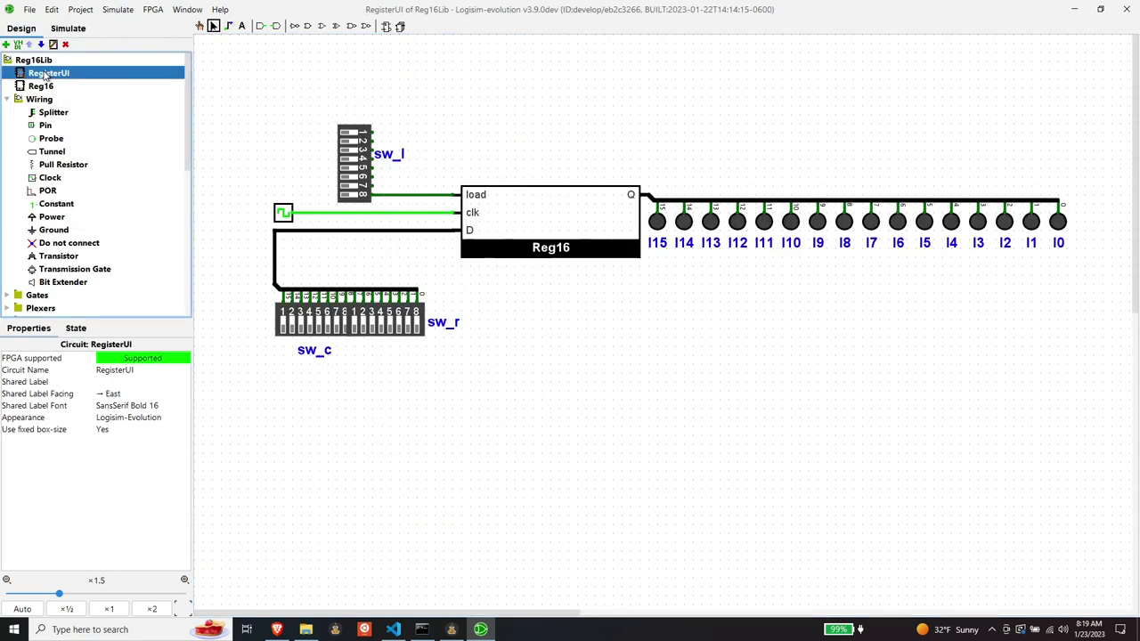
Step: Turn on Auto-Tick Enabled in the Simulate menu
left_click(79, 10)
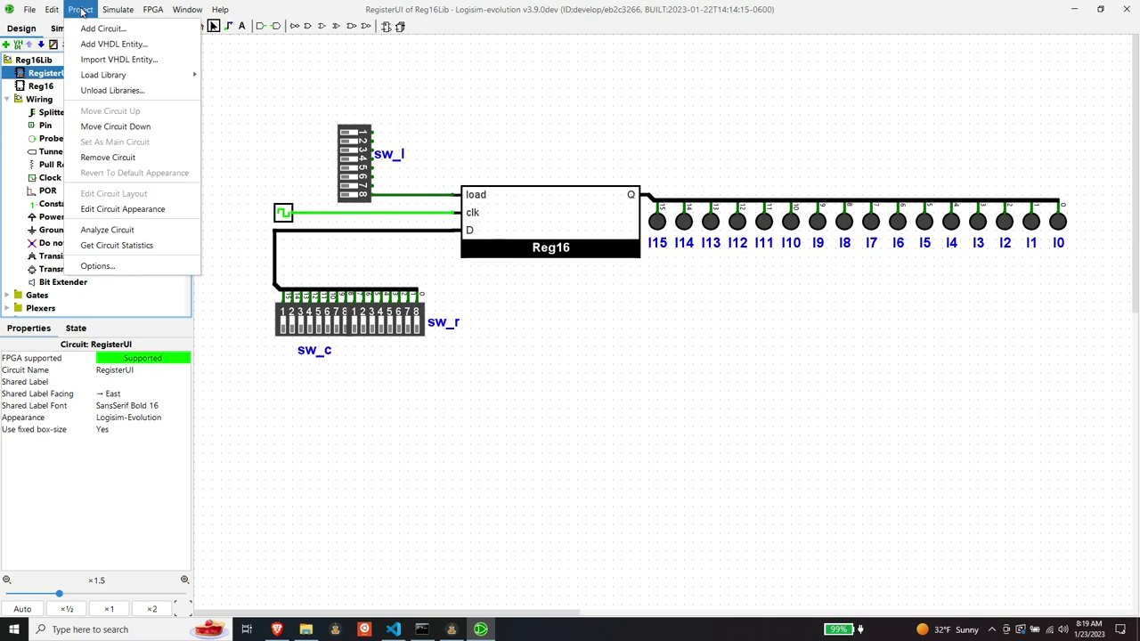
mouse_move(114, 10)
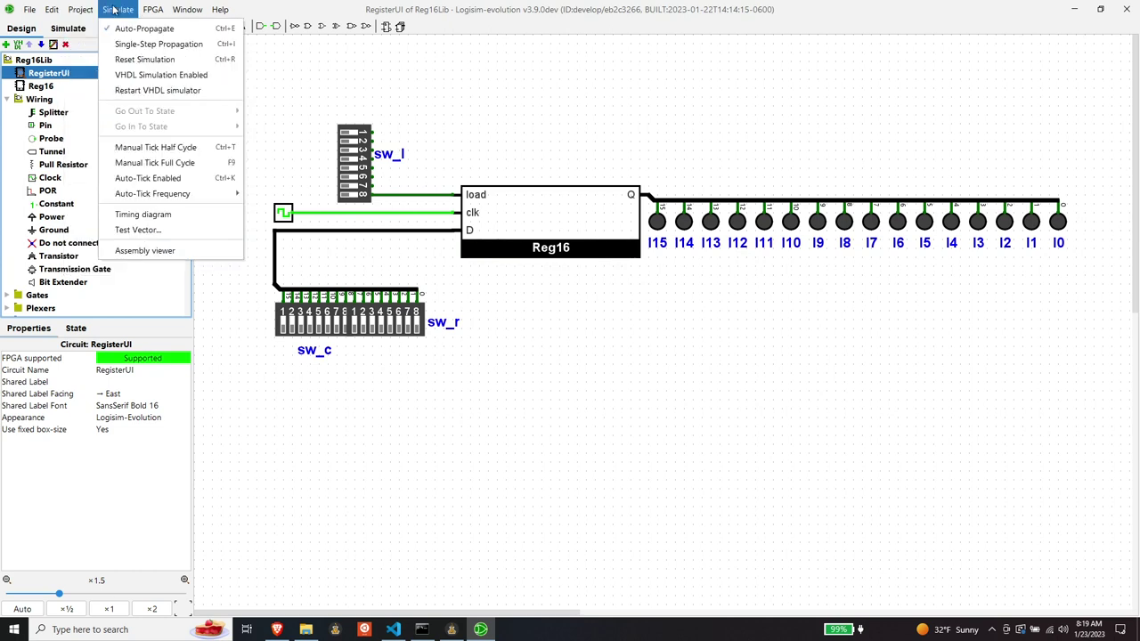
left_click(148, 178)
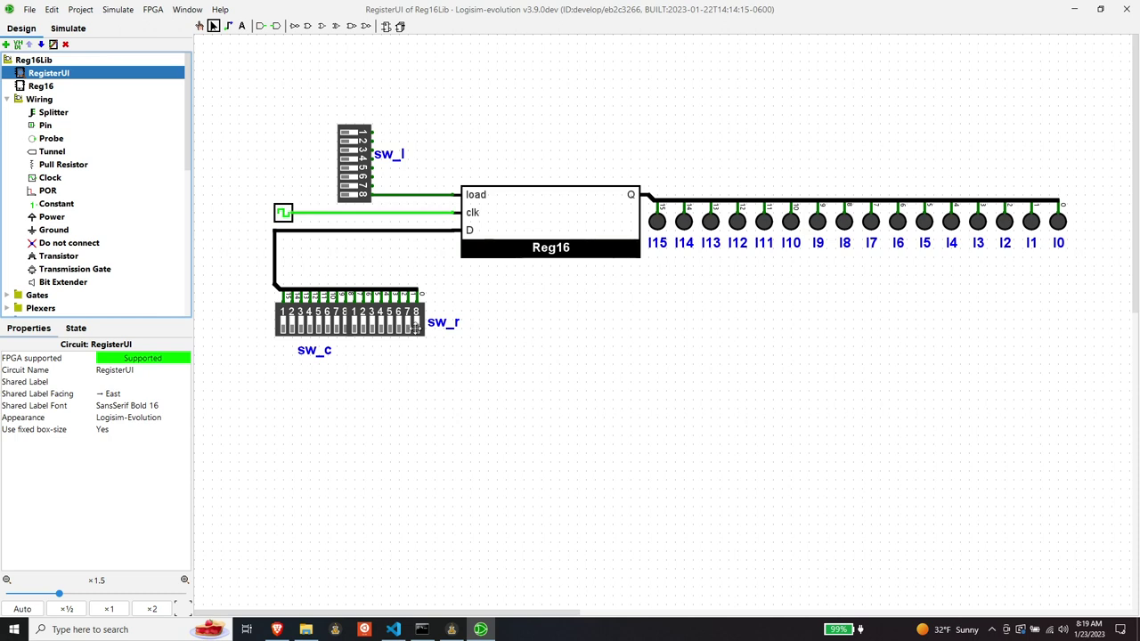
Step: With the Poke tool, turn on sw_l's load switch and sw_r switches 8, 7 and 4
left_click(416, 331)
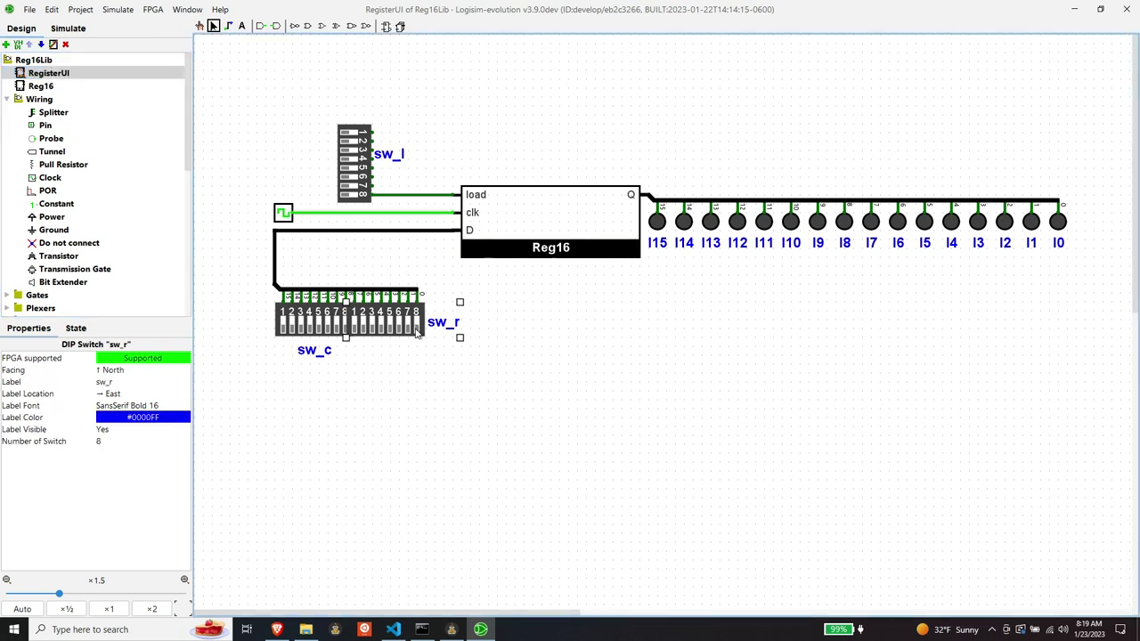
left_click(200, 26)
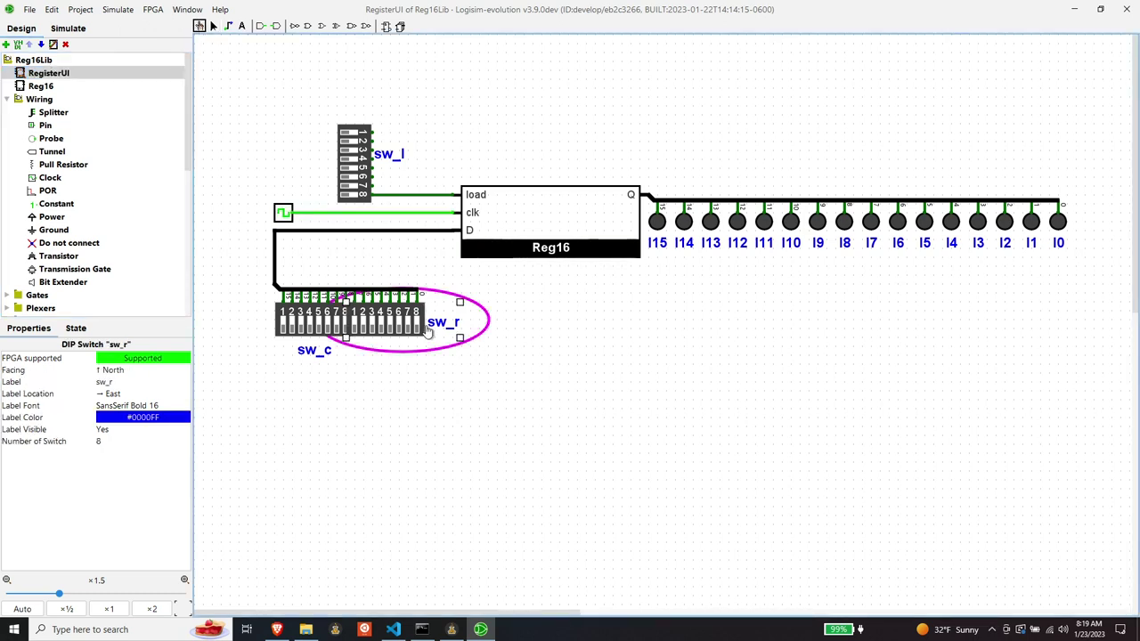
left_click(416, 326)
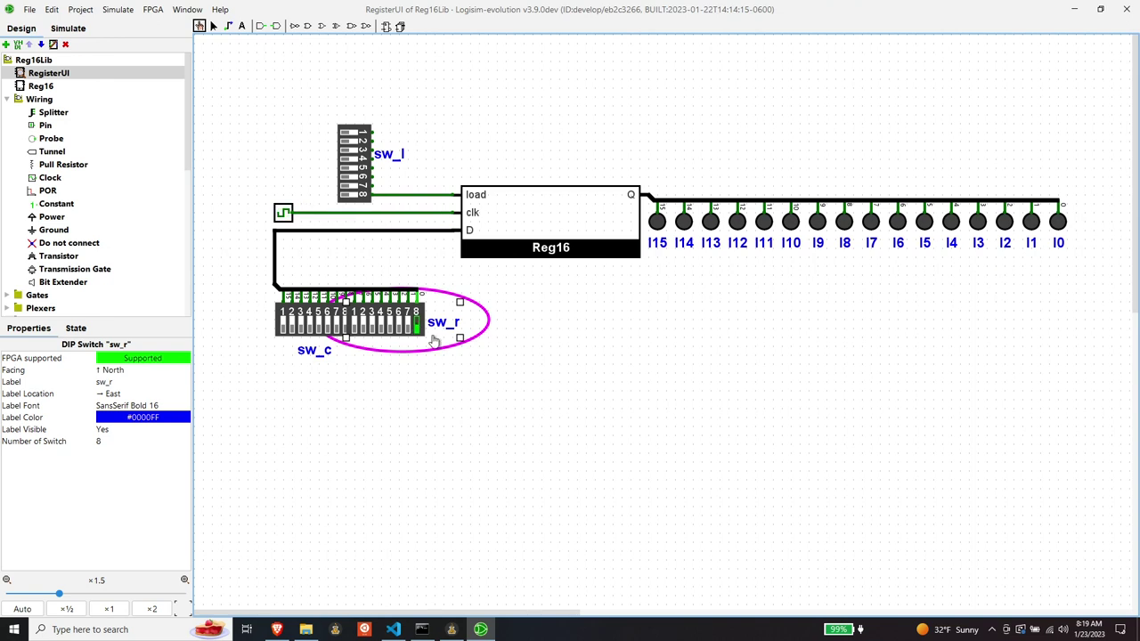
left_click(354, 195)
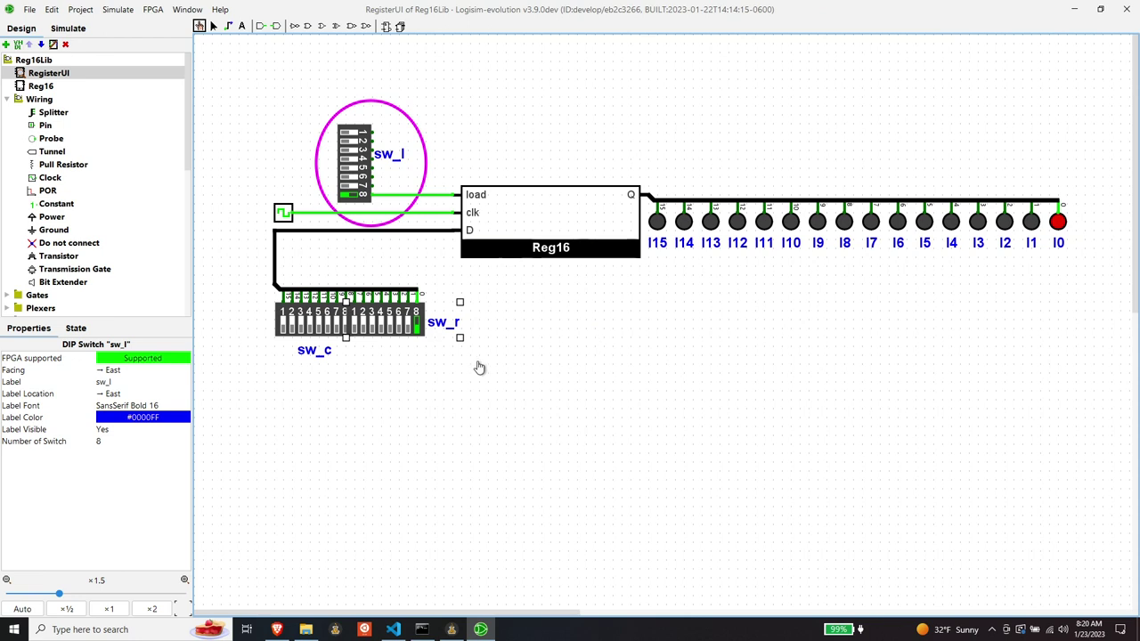
left_click(401, 331)
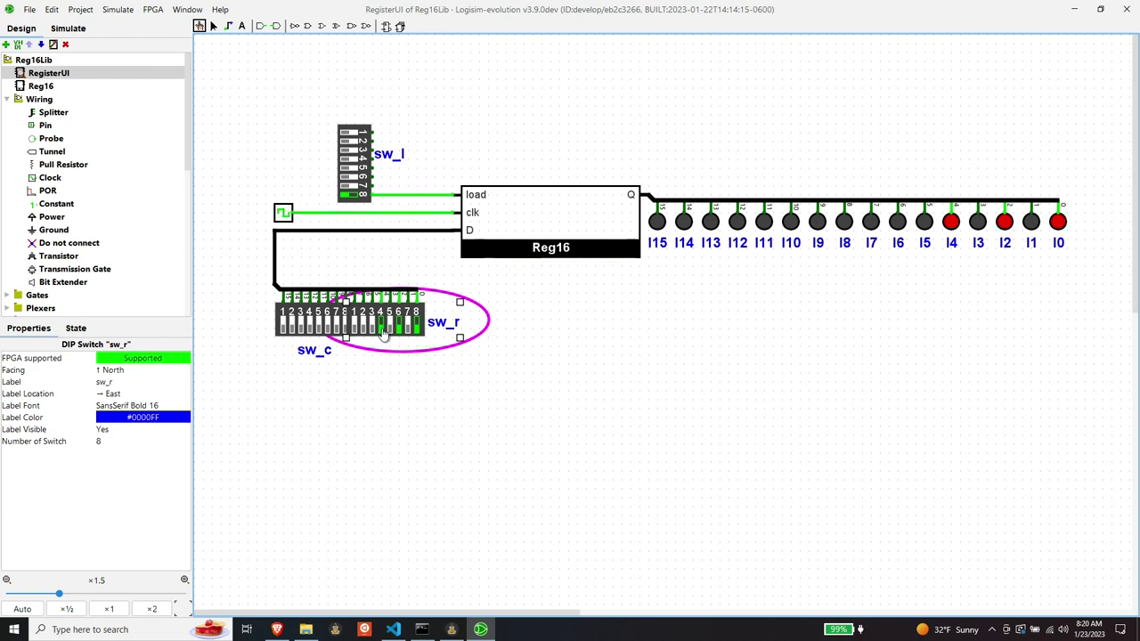
left_click(383, 329)
left_click(383, 330)
Step: Turn on sw_c switches 6 and 2, then switch load off again
left_click(346, 332)
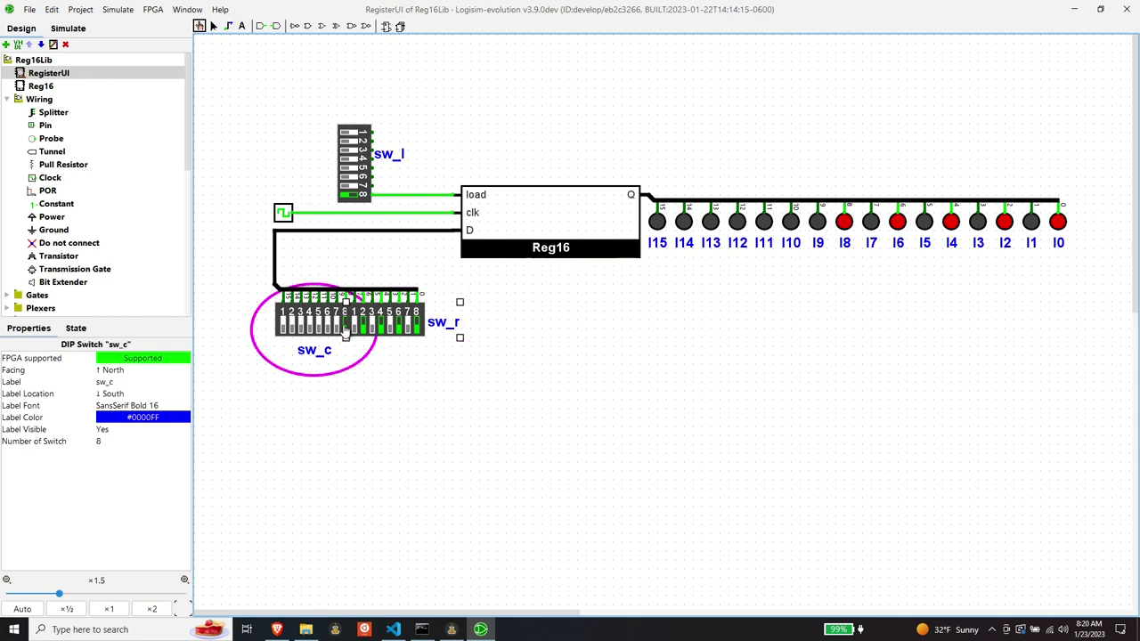
left_click(328, 329)
left_click(291, 327)
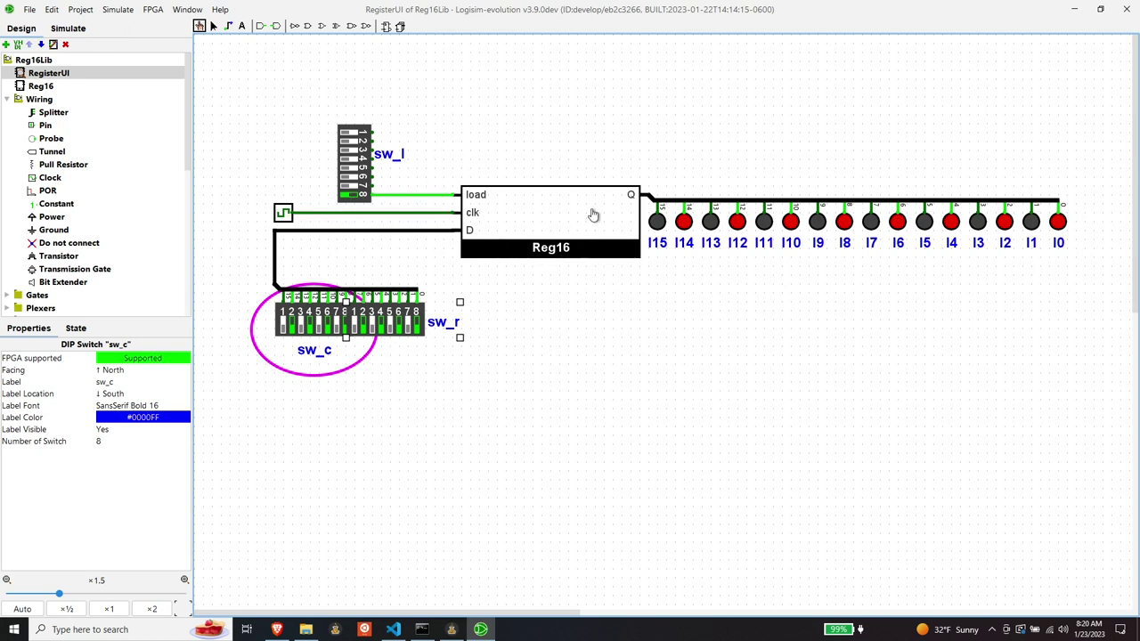
left_click(352, 198)
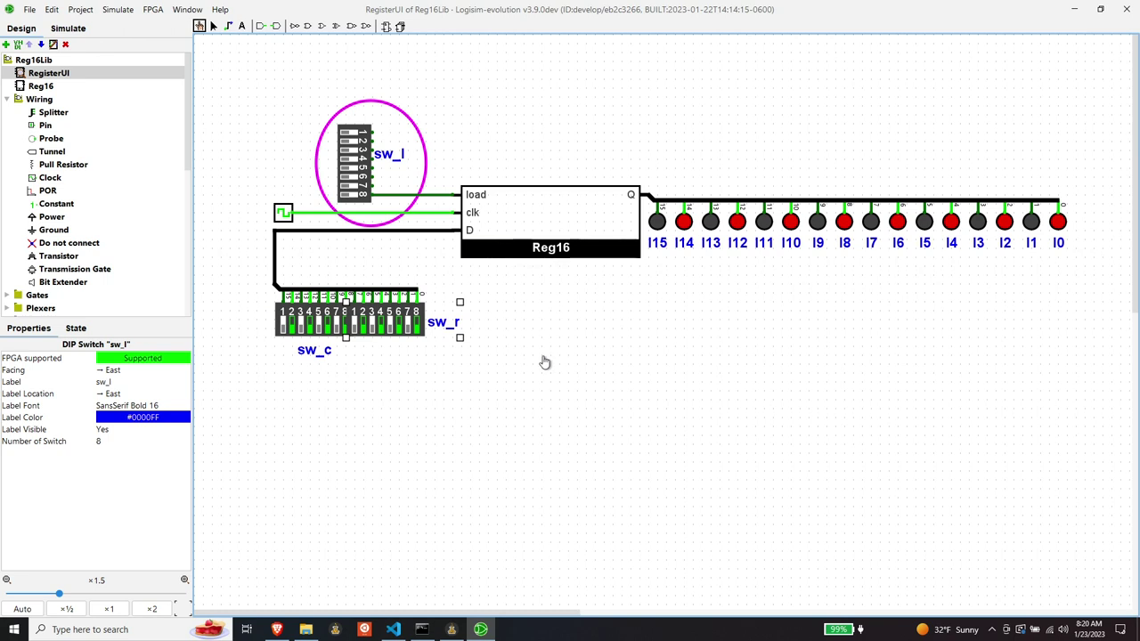
left_click(291, 330)
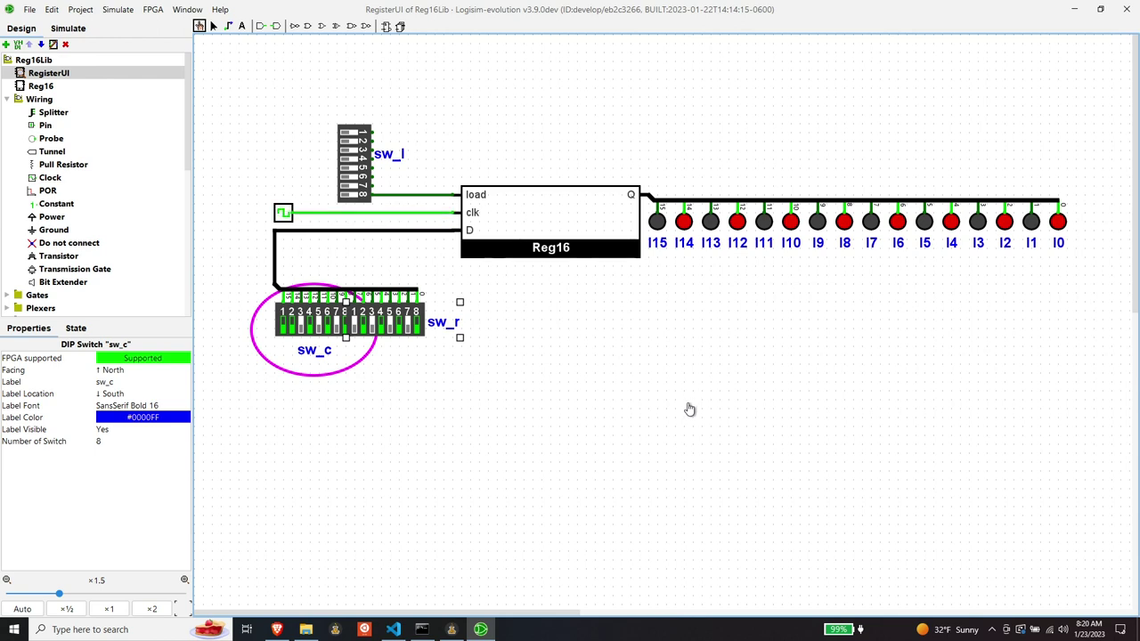
Step: Open FPGA Synthesize & Download and annotate the unlabelled RegisterUI components
key("ctrl+2")
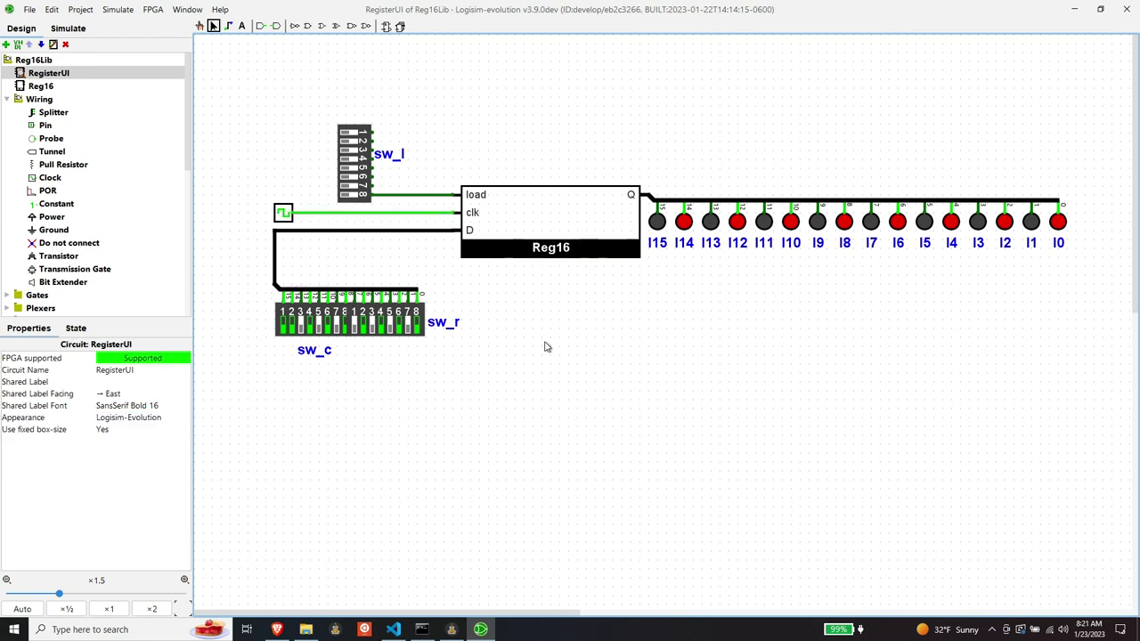
left_click(153, 9)
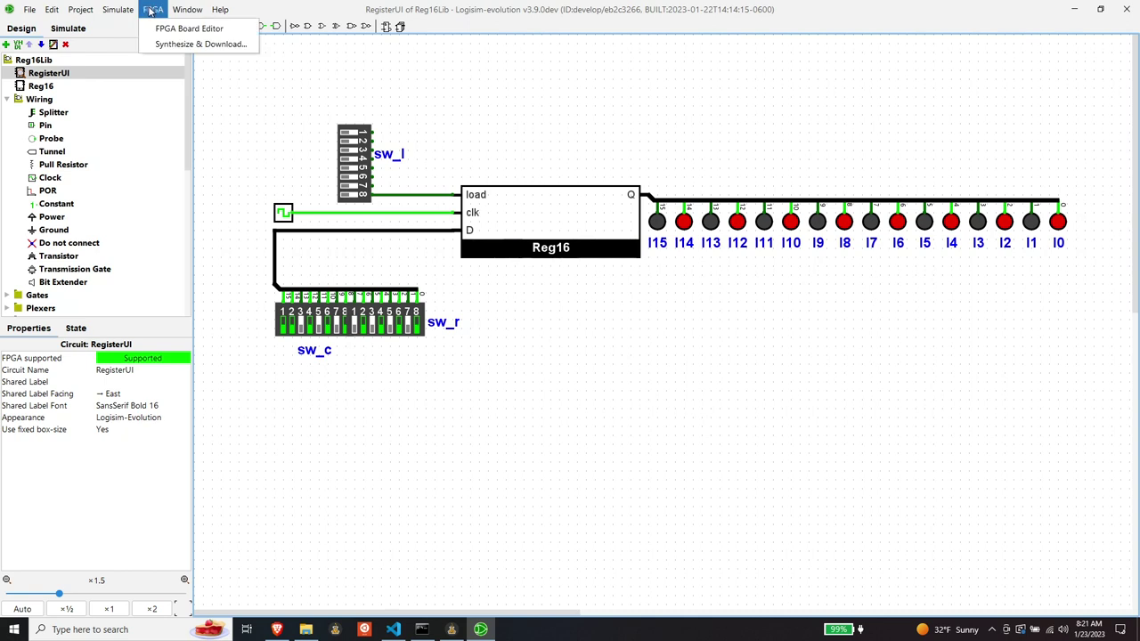
left_click(186, 44)
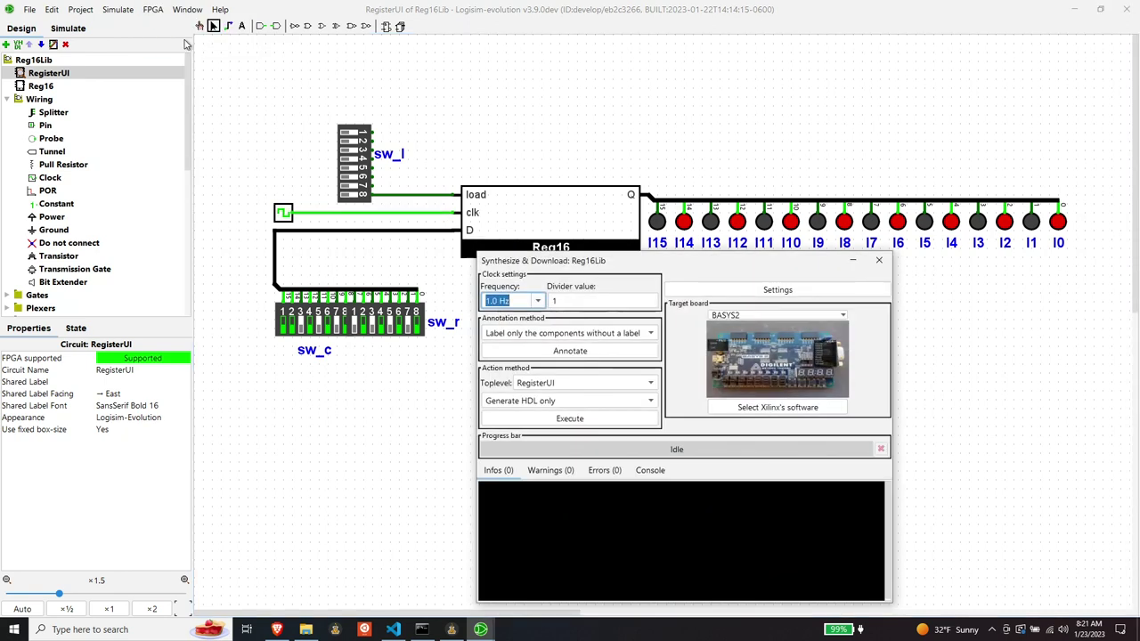
left_click(555, 354)
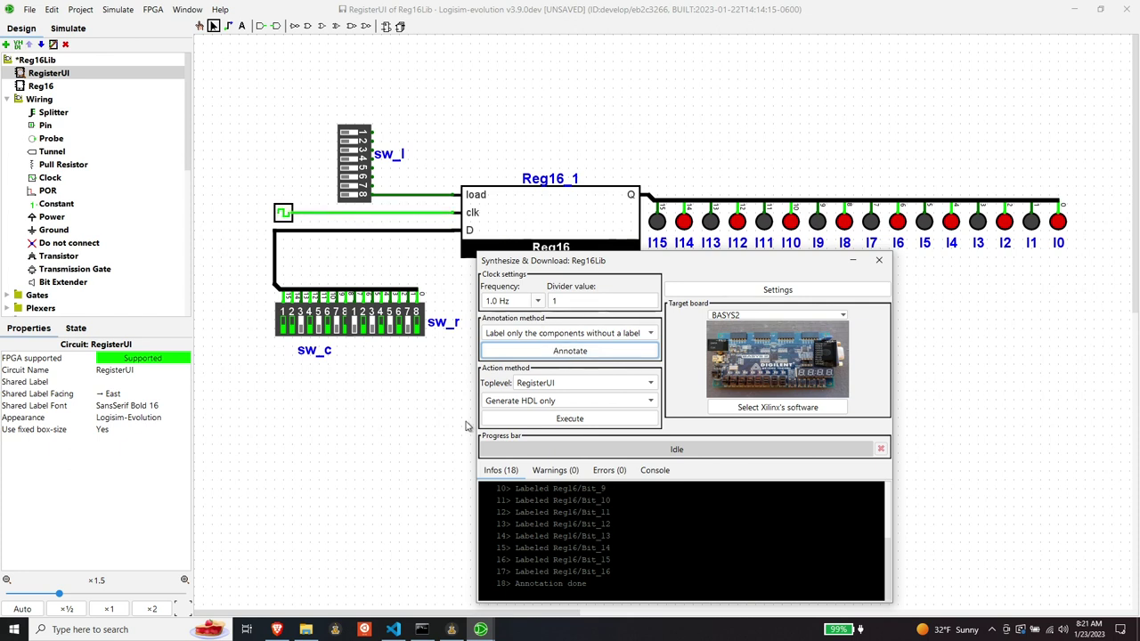
Step: Keep the 1.0 Hz clock, choose ALCHITRY_AU_IO as target board, and execute synthesis
left_click(538, 301)
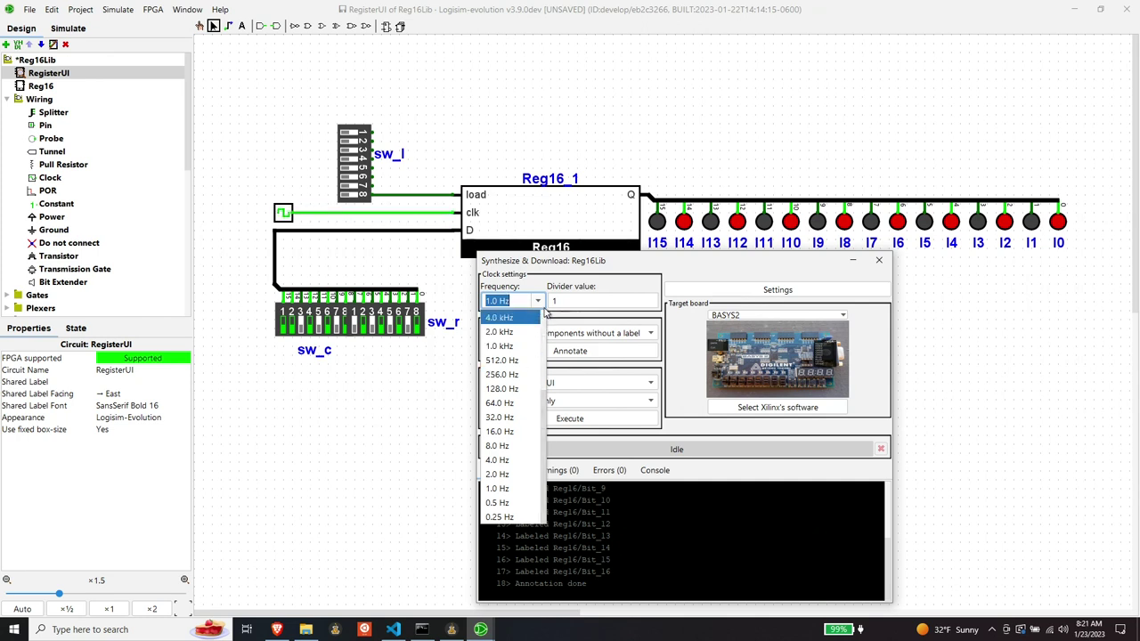
left_click(538, 303)
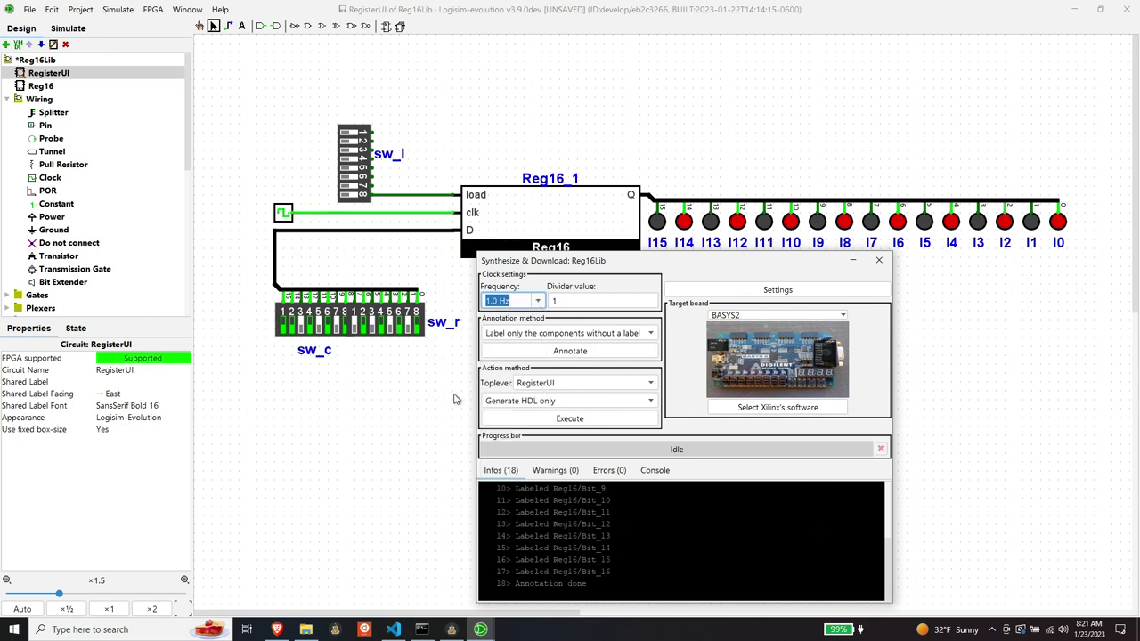
left_click(778, 316)
scroll(748, 348, "up", 1)
left_click(741, 348)
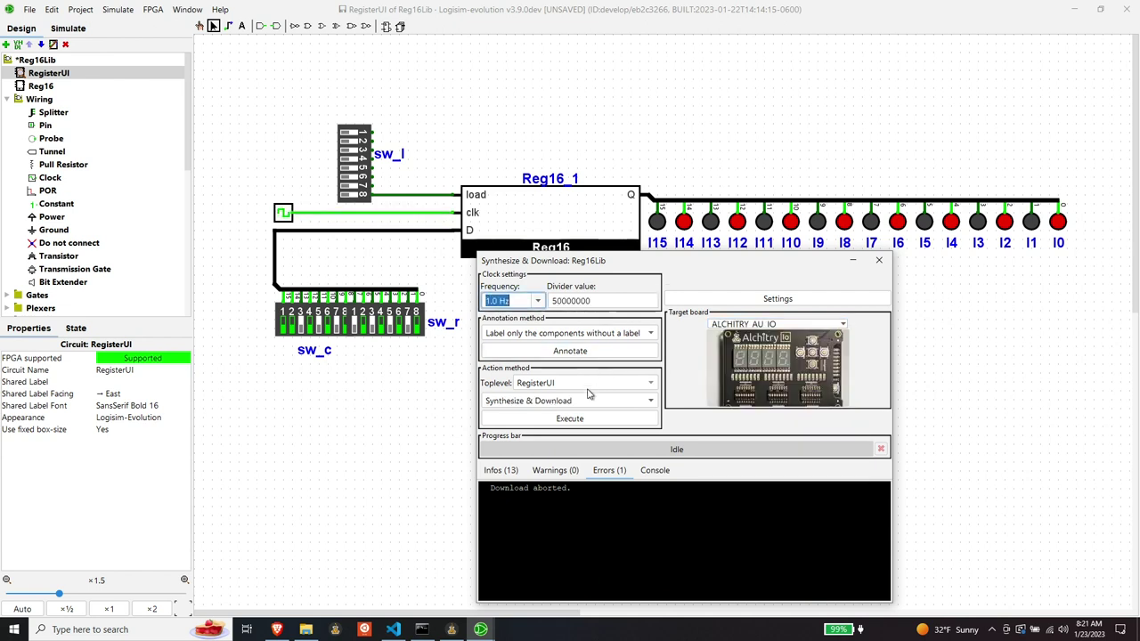
left_click(568, 418)
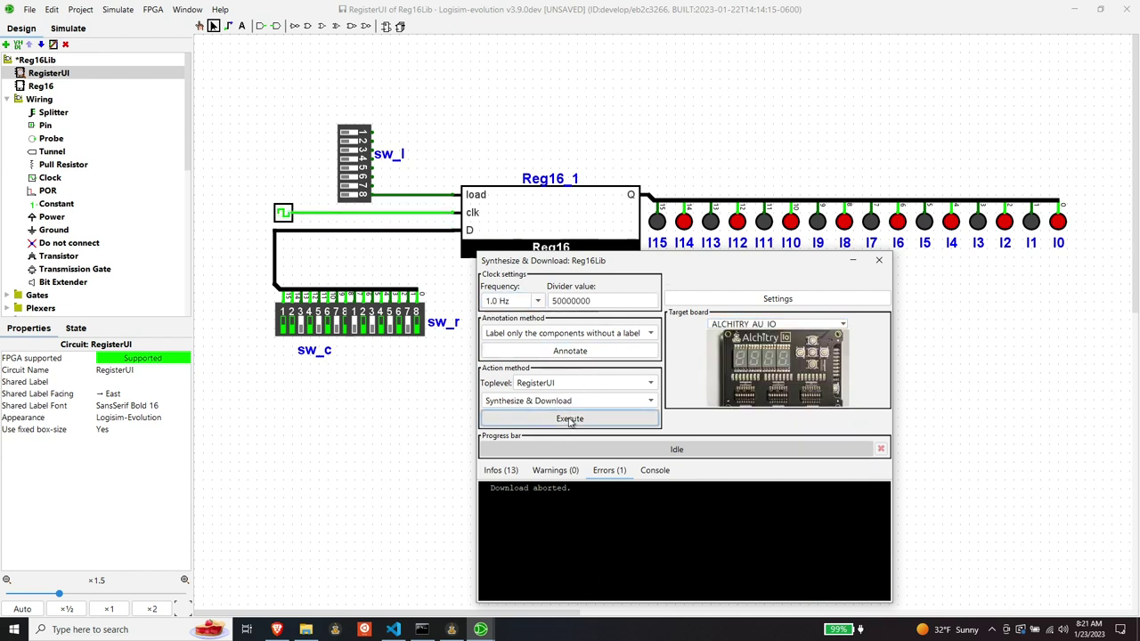
left_click_drag(775, 326, 506, 80)
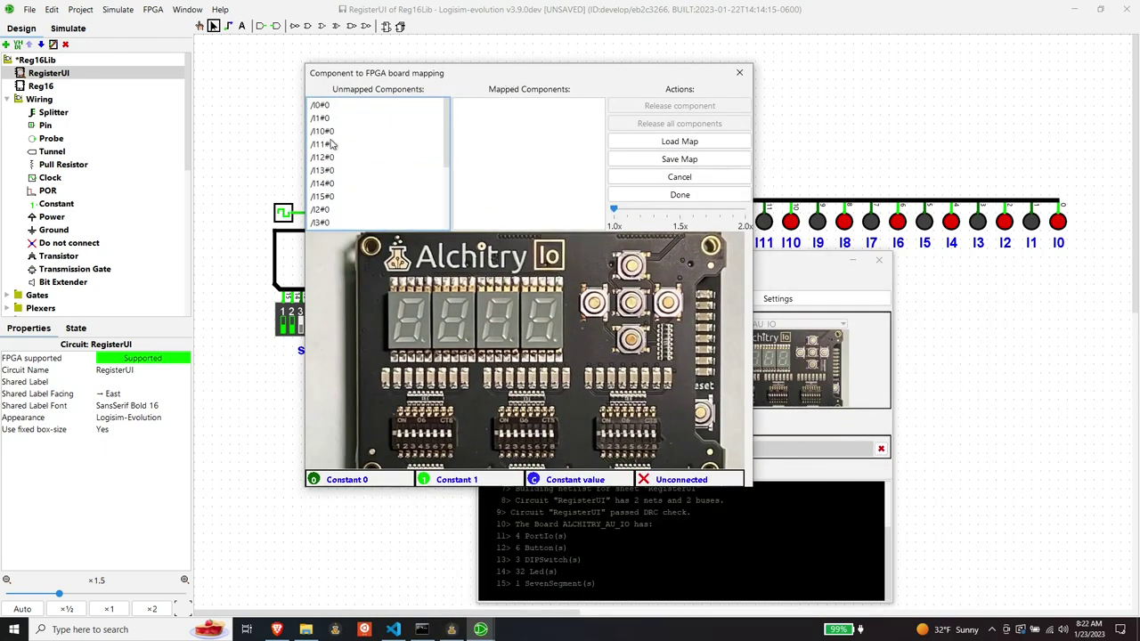
Step: Map LED outputs I0 through I15 to the sixteen board LEDs
scroll(375, 136, "down", 3)
scroll(366, 148, "up", 3)
left_click(323, 106)
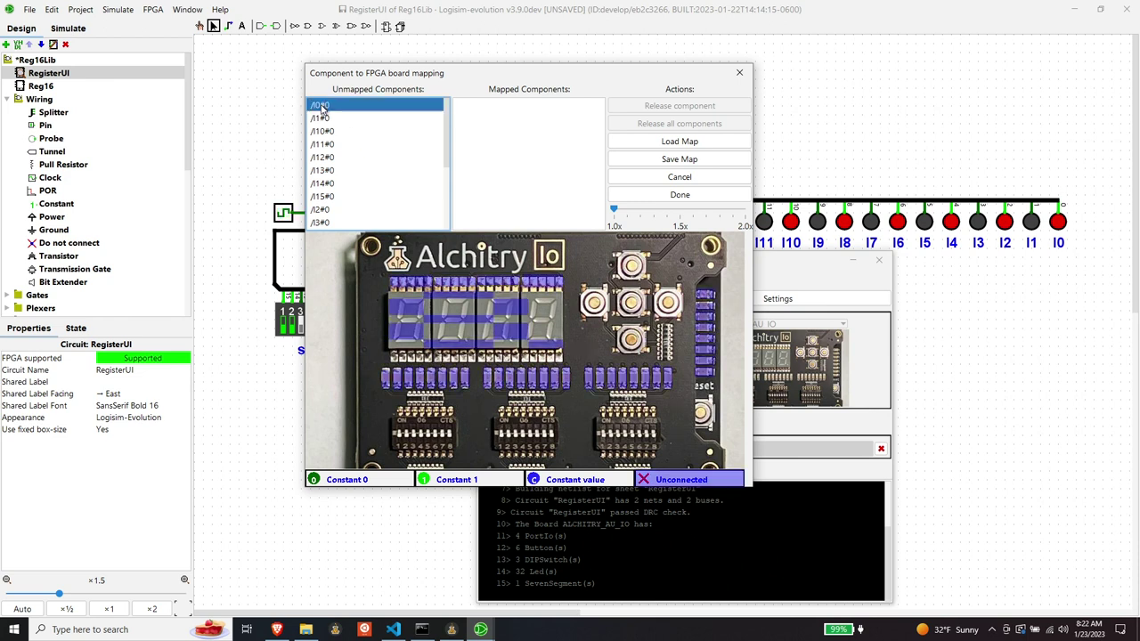
left_click(668, 378)
left_click(659, 379)
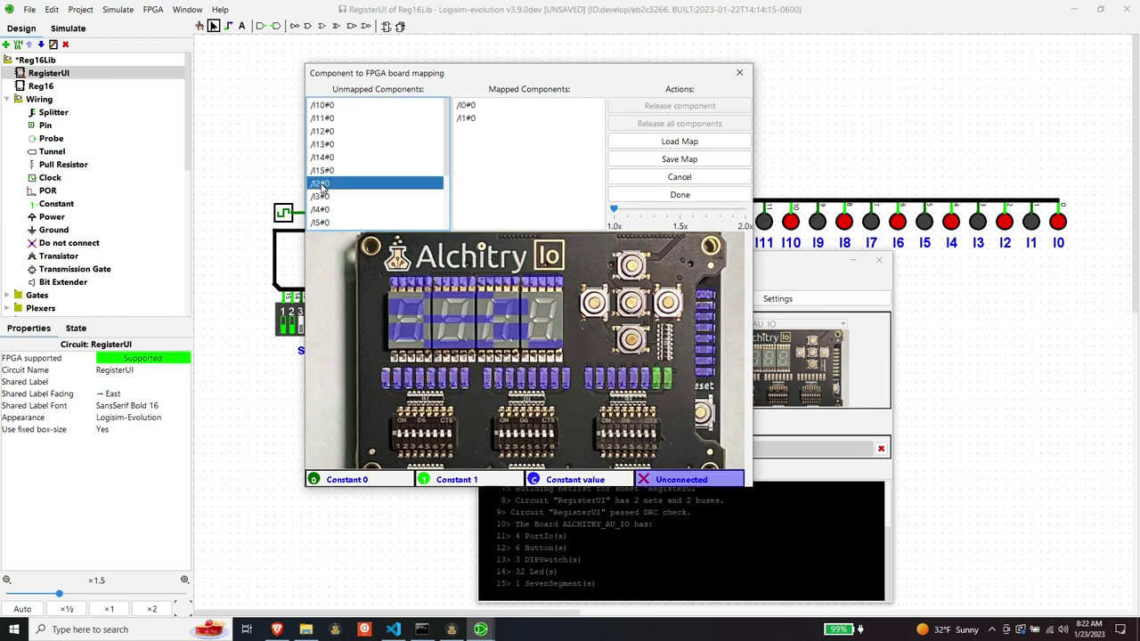
left_click(651, 379)
left_click(632, 380)
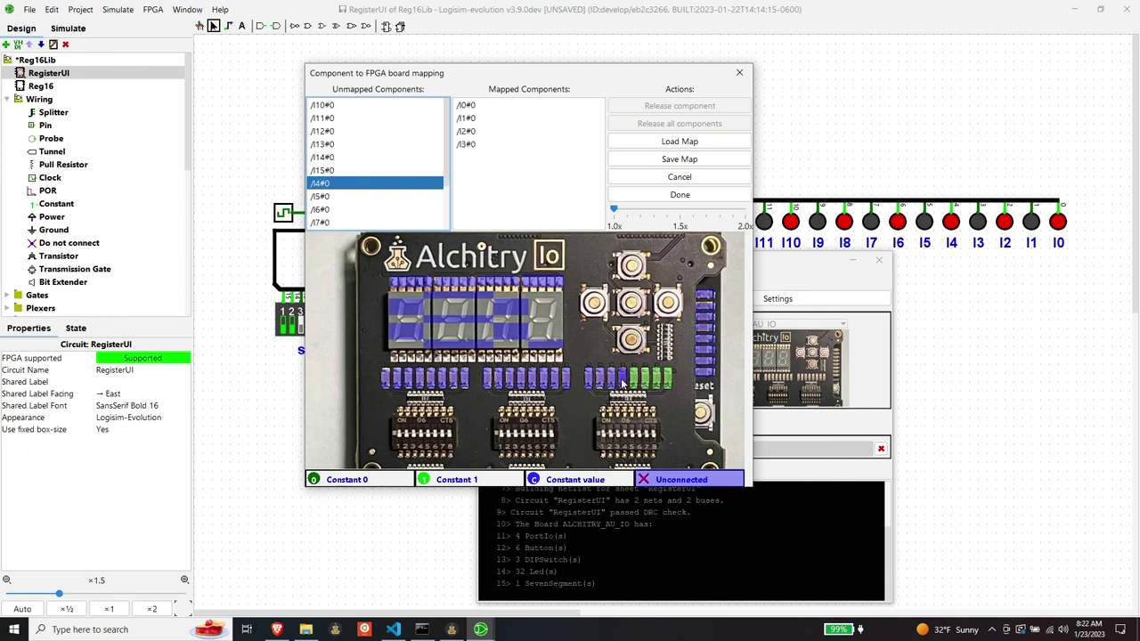
left_click(621, 380)
left_click(610, 380)
left_click(598, 379)
left_click(587, 380)
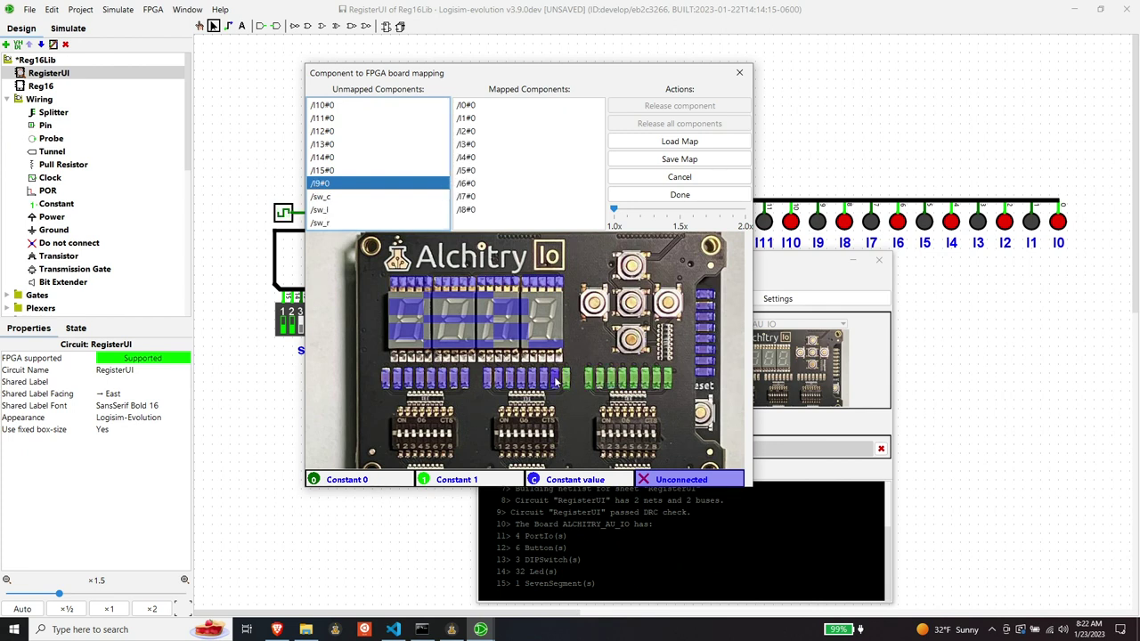
left_click(563, 380)
left_click(553, 380)
left_click(542, 380)
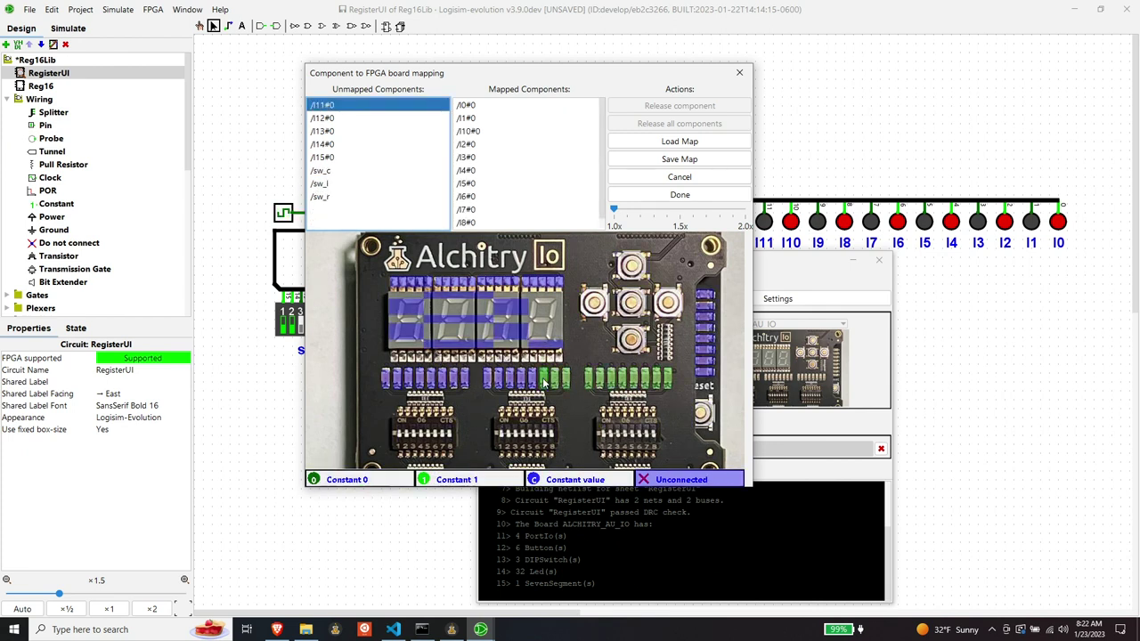
left_click(532, 379)
left_click(521, 380)
left_click(510, 380)
left_click(499, 380)
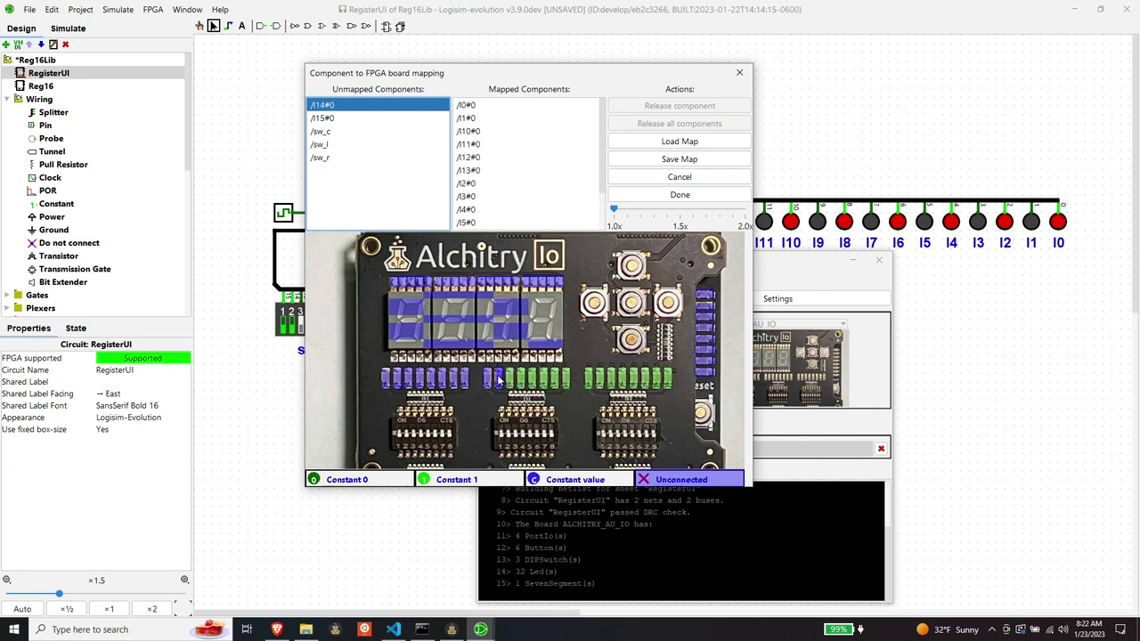
left_click(489, 379)
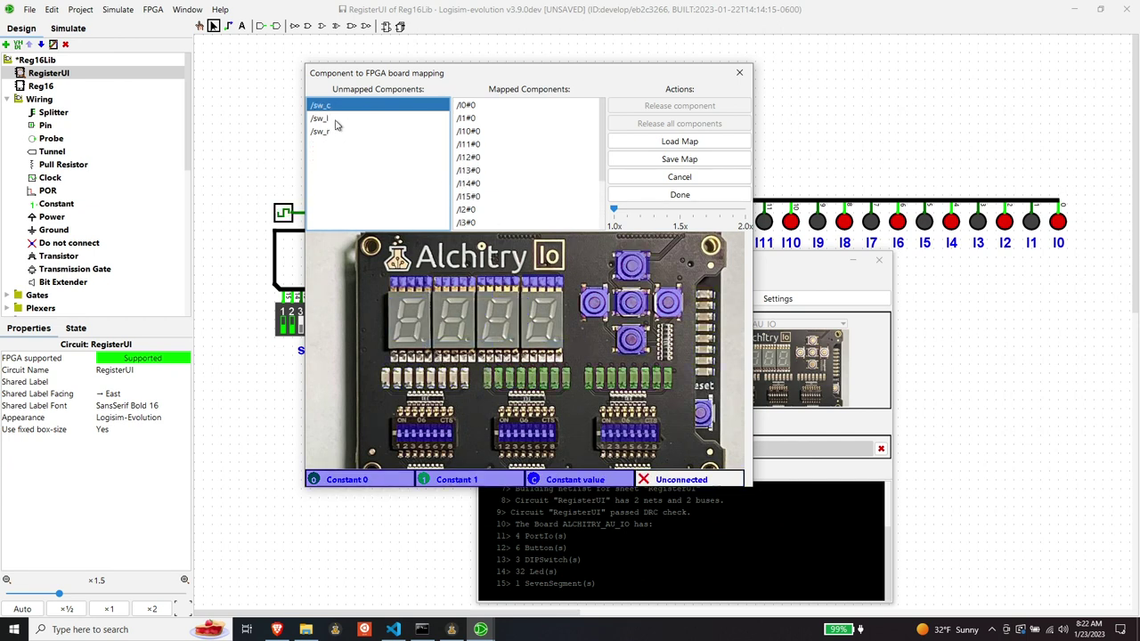
Step: Map sw_c, sw_l and sw_r to the middle, left and right DIP-switch banks, then finish mapping
left_click(524, 434)
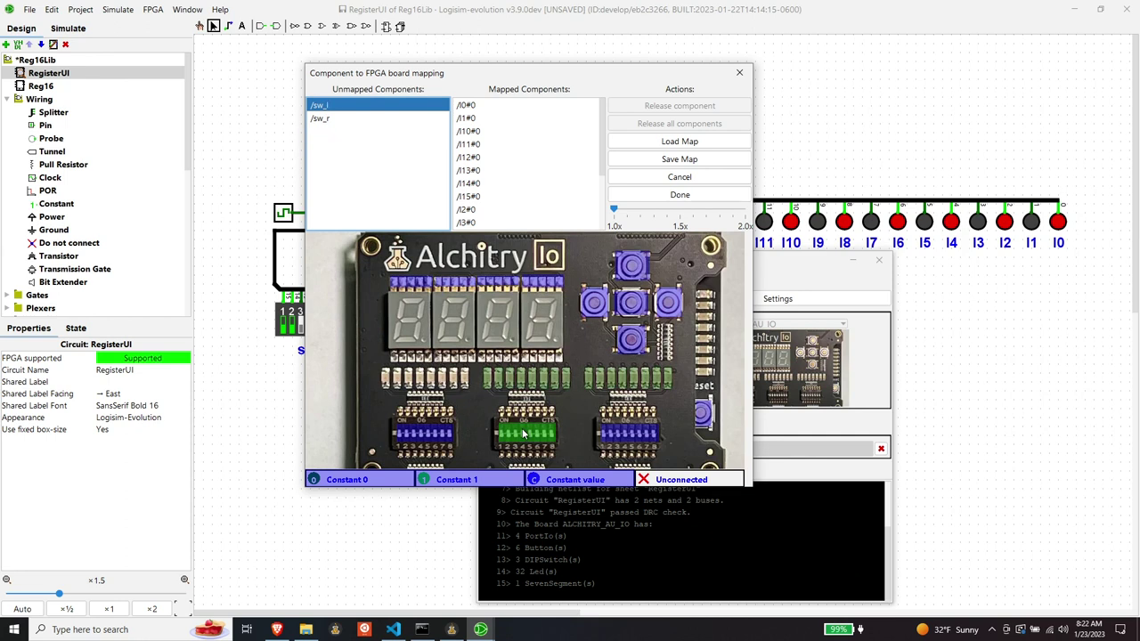
left_click(424, 435)
left_click(628, 435)
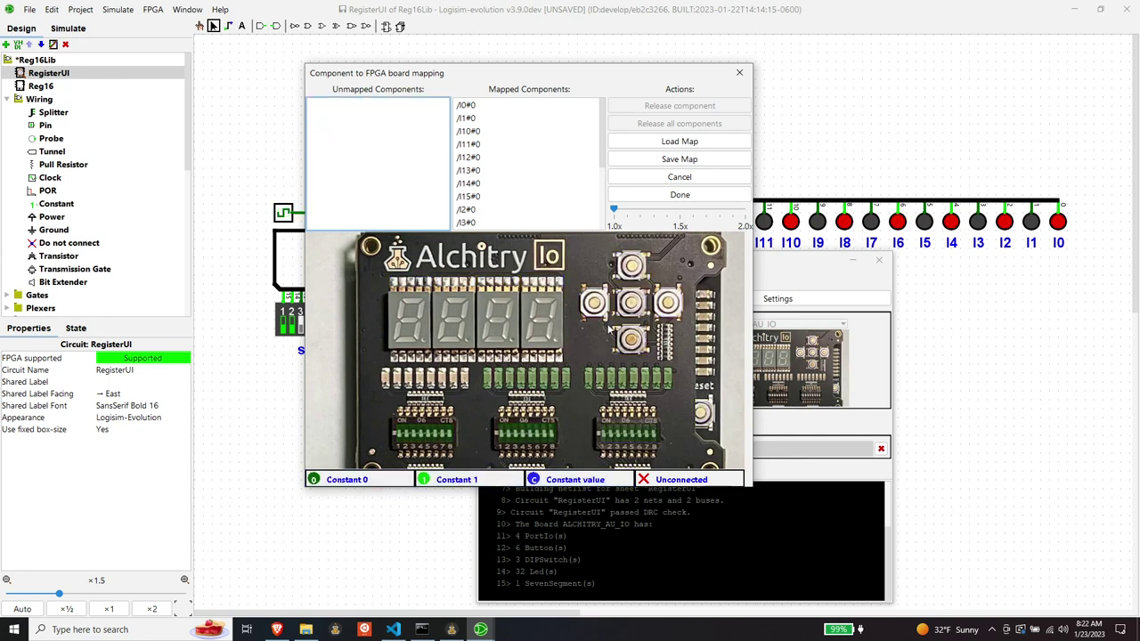
left_click(679, 196)
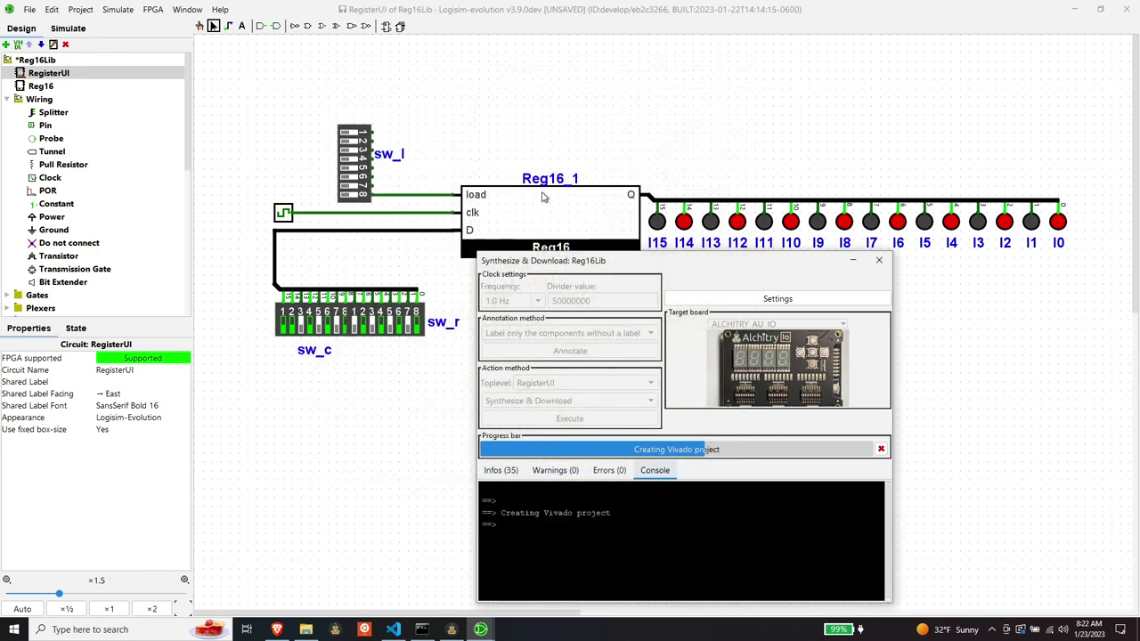
Step: Let the bitstream generate and decline downloading it directly to the board
left_click_drag(672, 269, 542, 176)
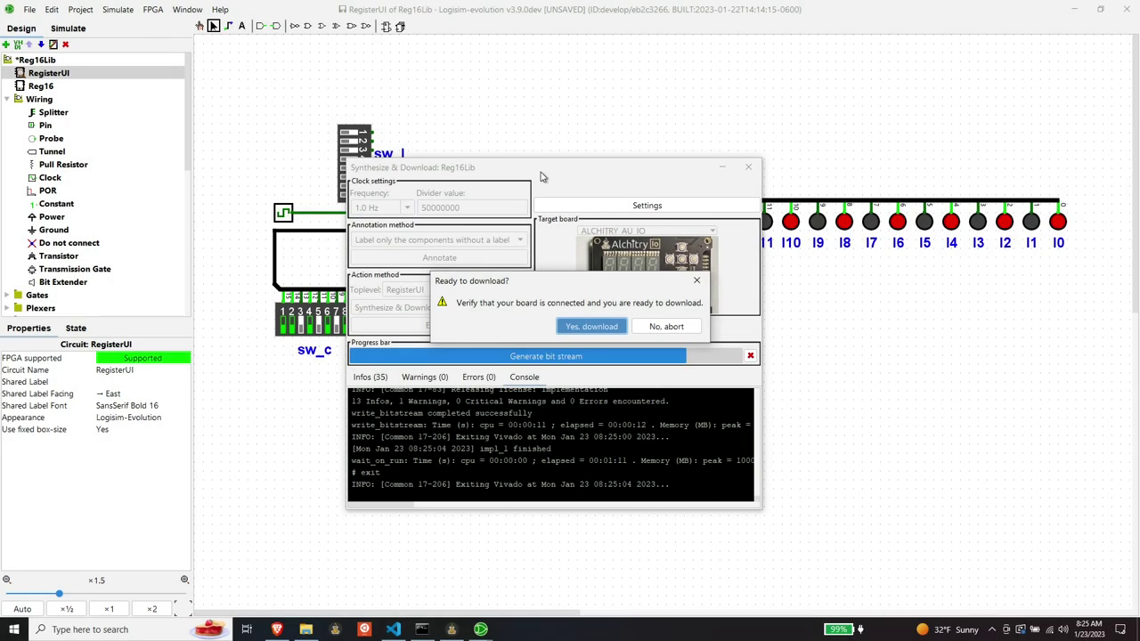
left_click(666, 327)
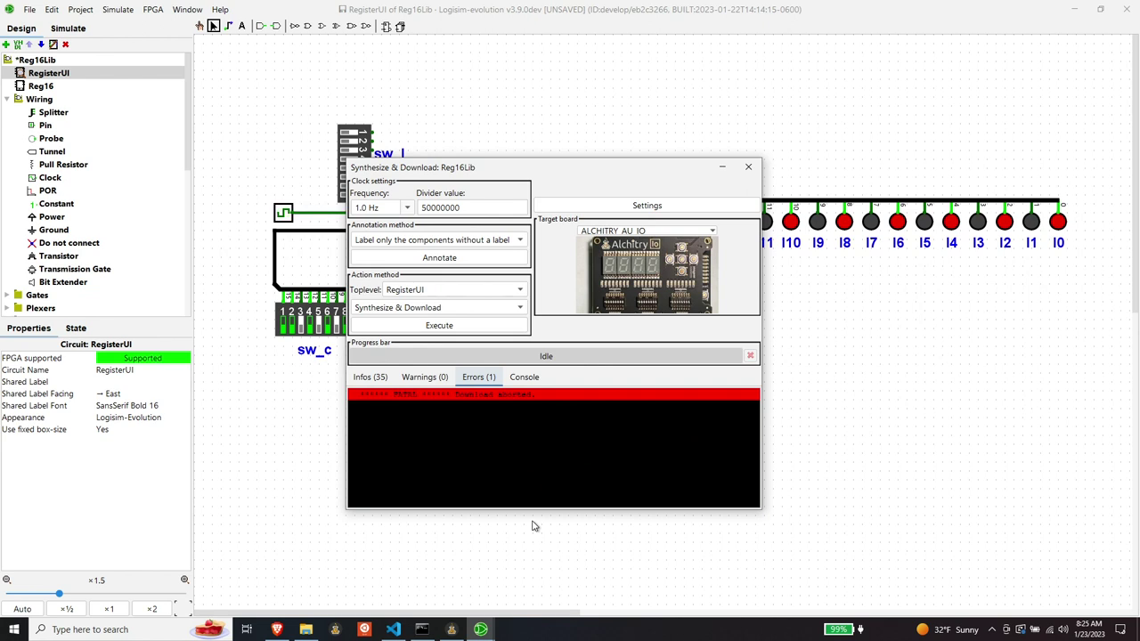
left_click(452, 630)
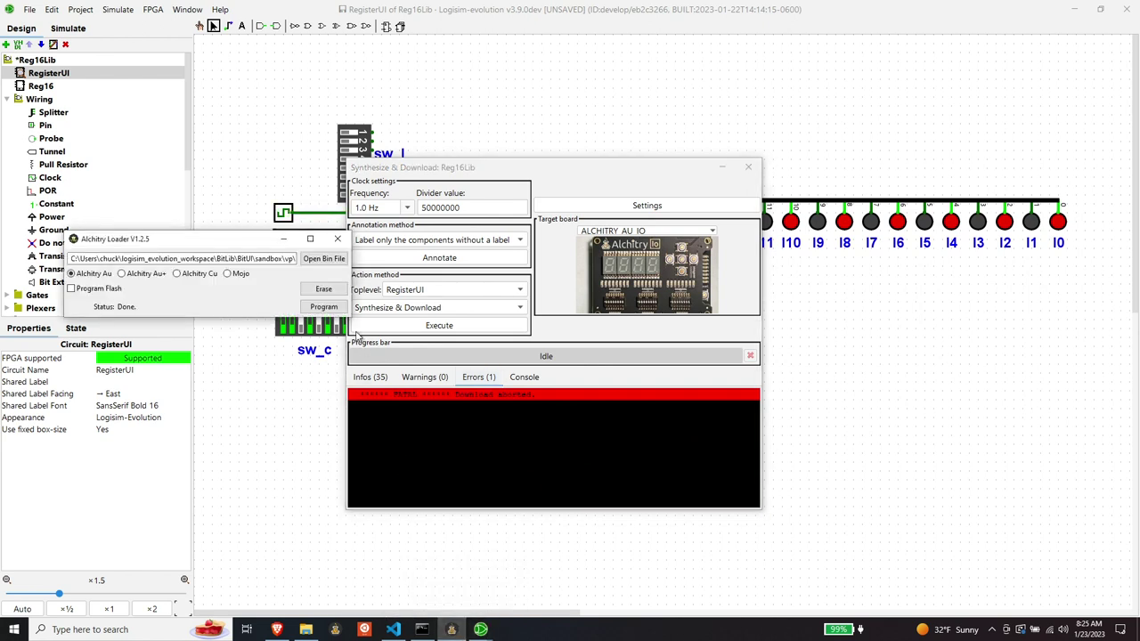
Step: Browse for a bin file in Reg16Lib\RegisterUI\sandbox\vp\vp.runs\impl_1
left_click(312, 259)
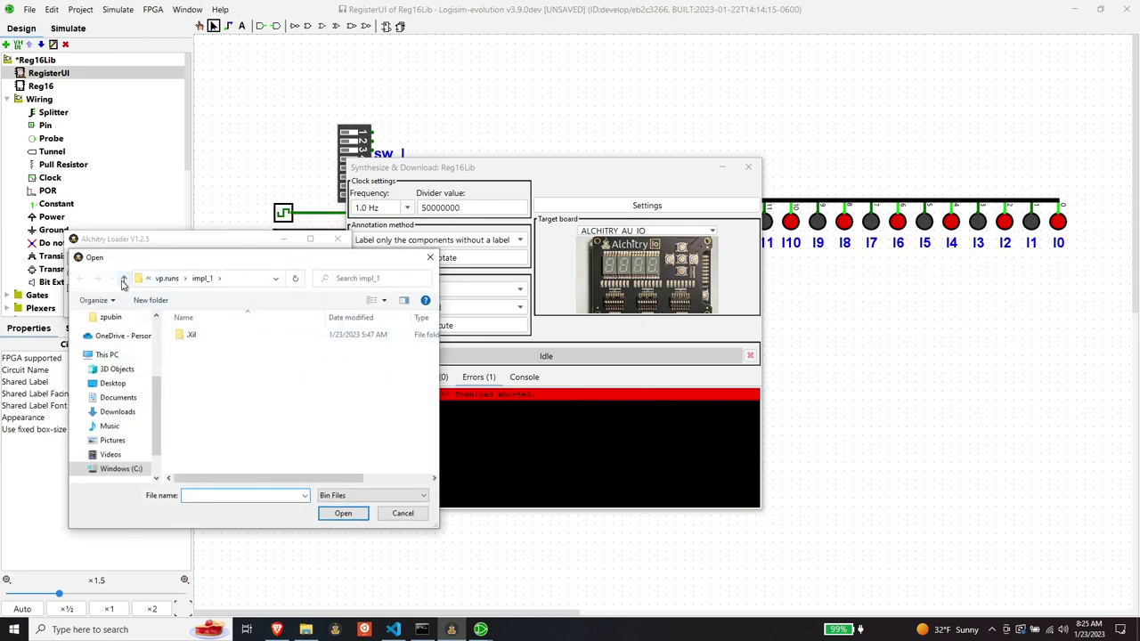
left_click(124, 279)
left_click(124, 279)
left_click(124, 279)
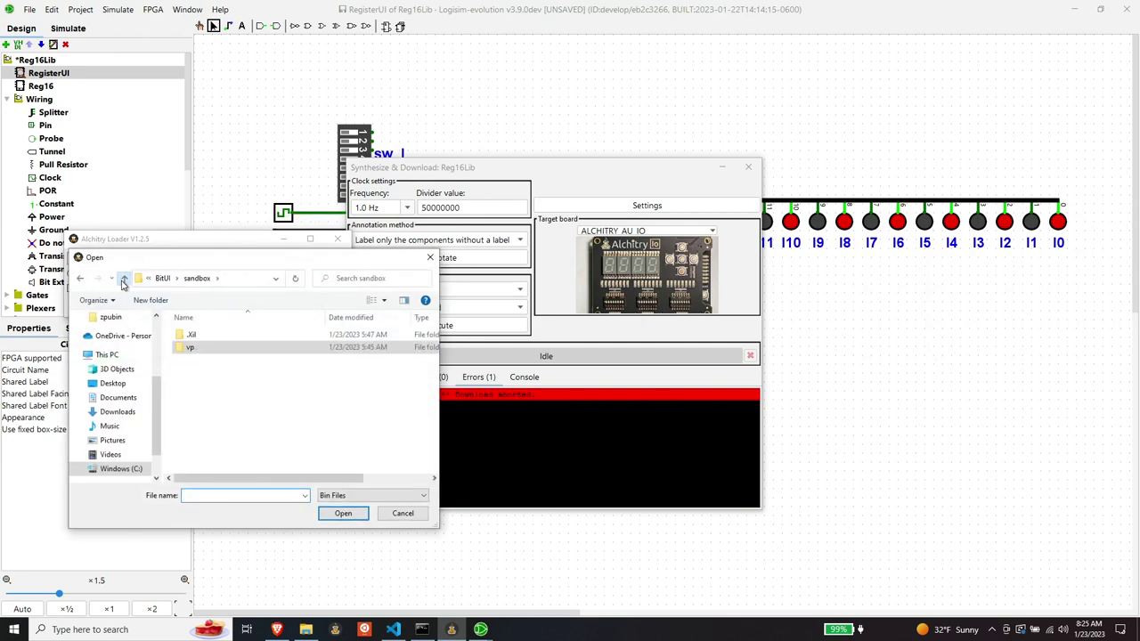
left_click(124, 279)
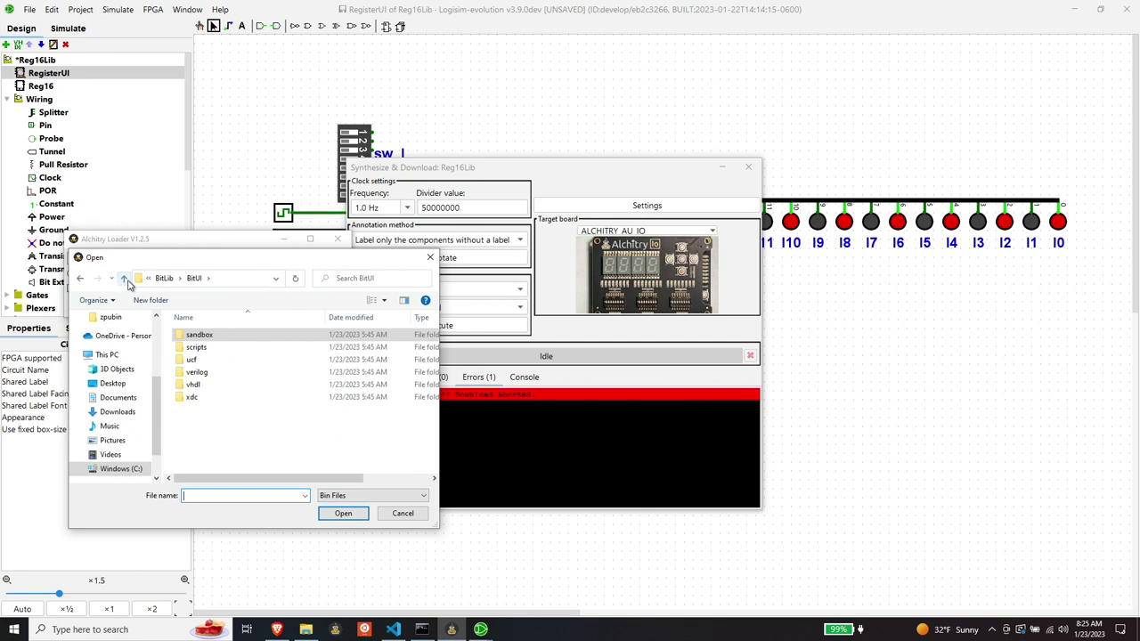
left_click(125, 280)
left_click(126, 279)
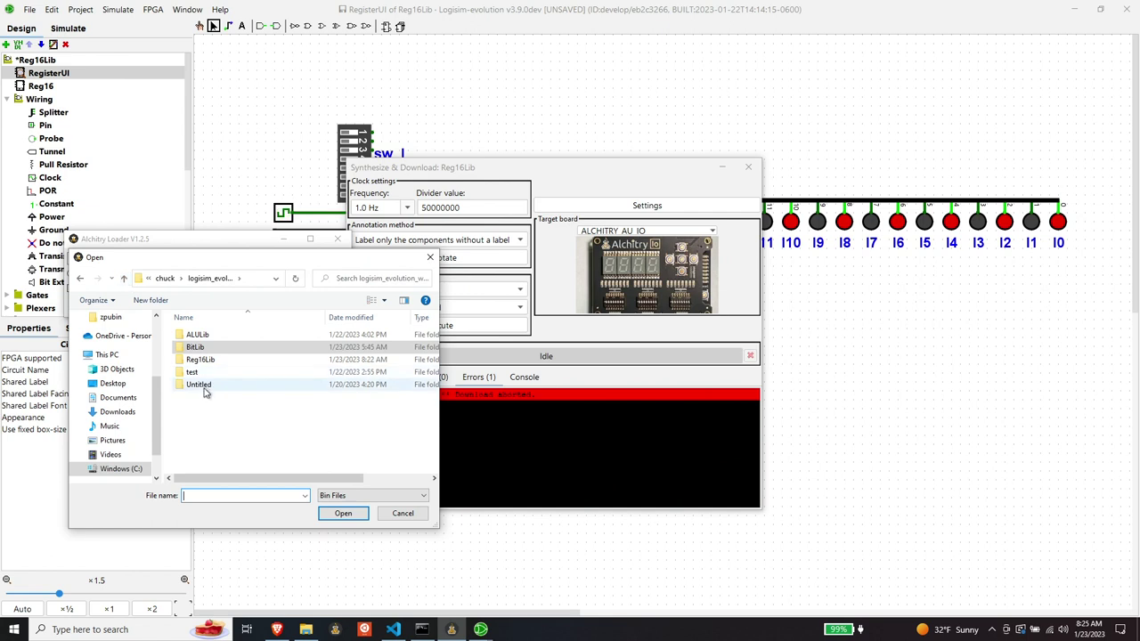
double_click(201, 360)
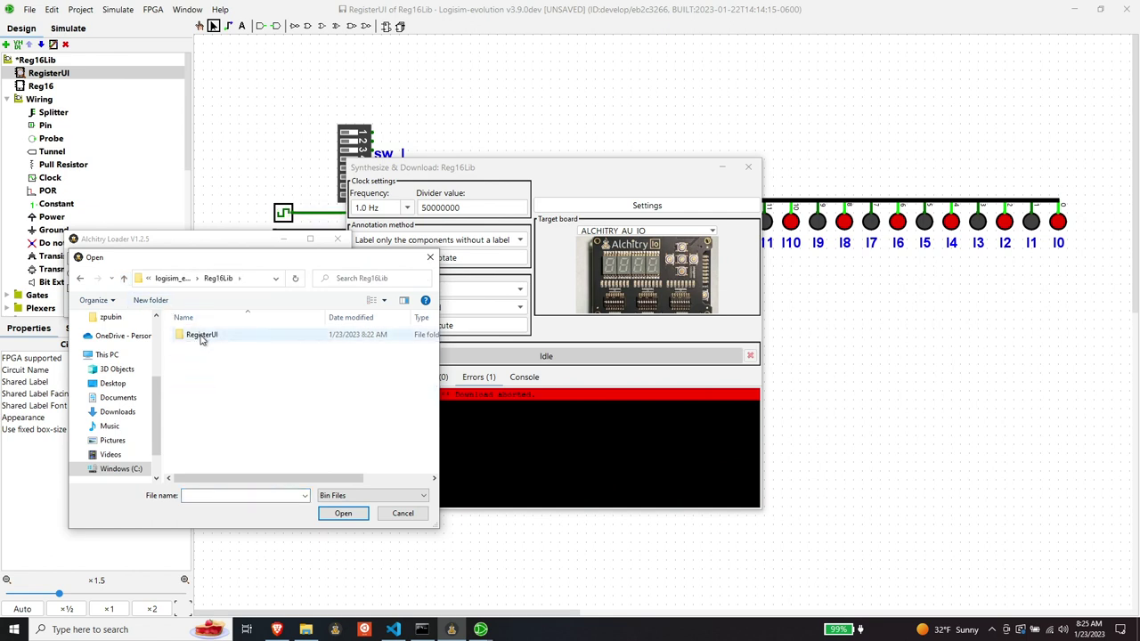
double_click(201, 336)
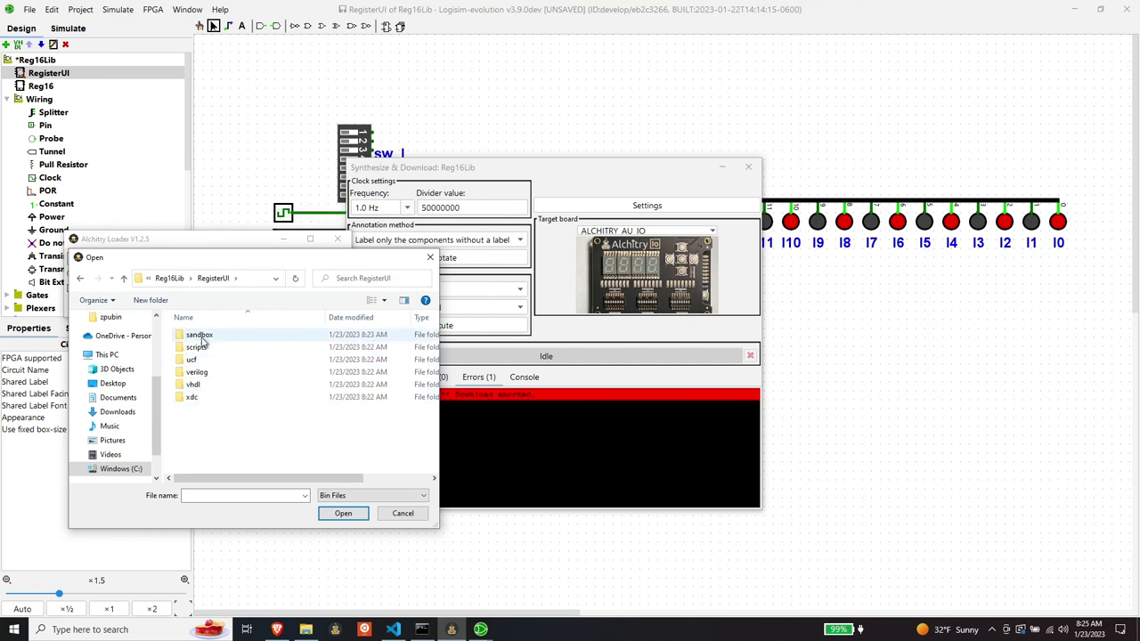
double_click(198, 337)
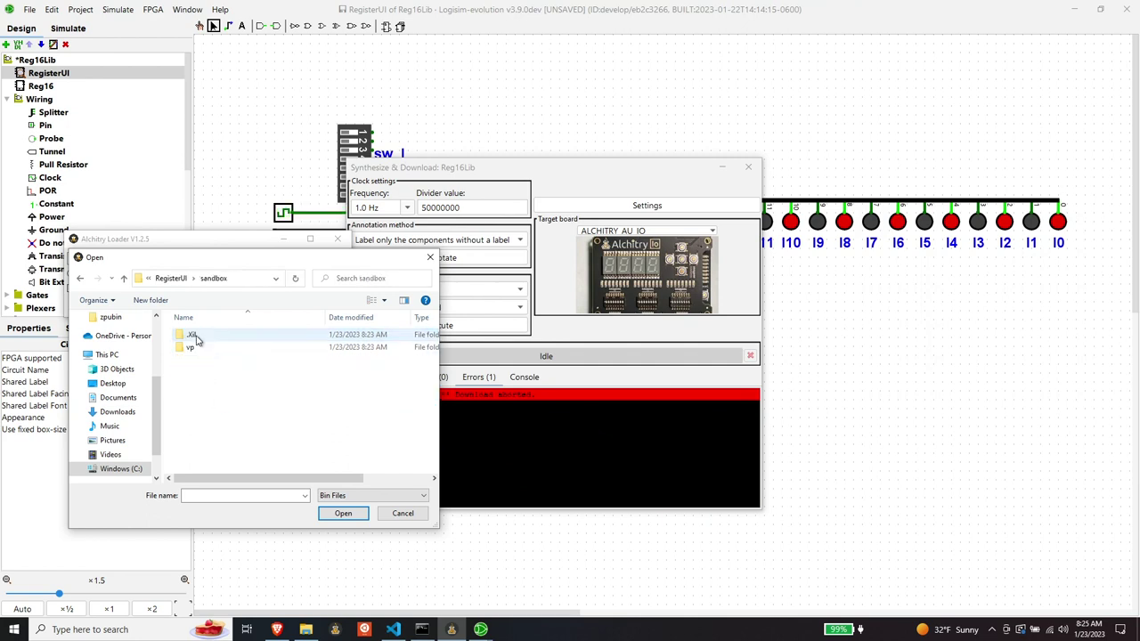
double_click(196, 347)
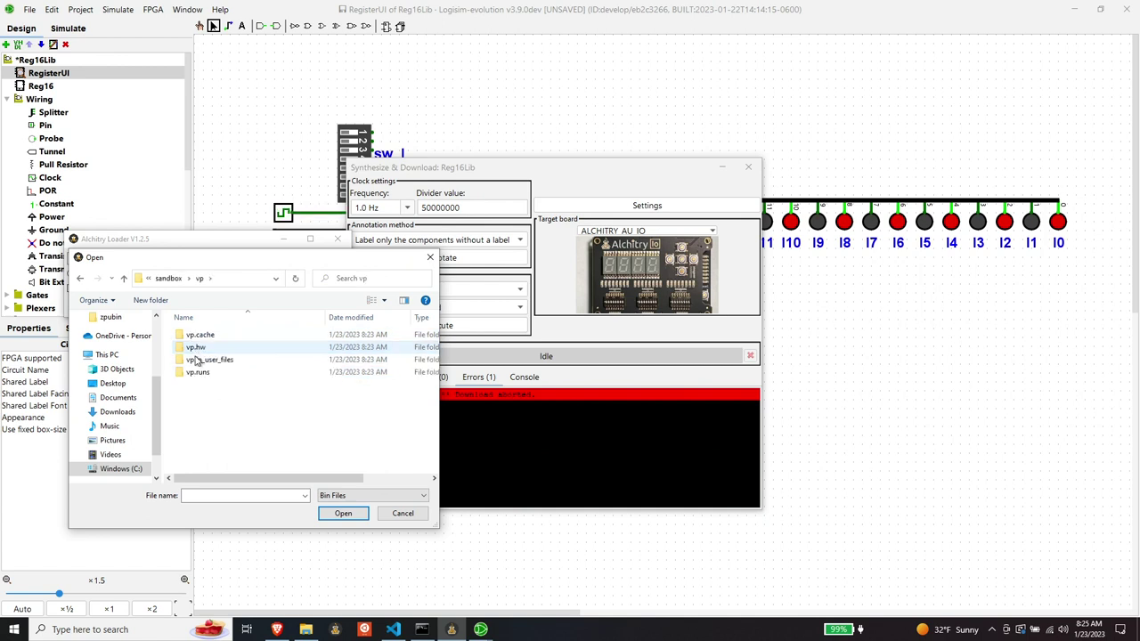
double_click(196, 371)
double_click(196, 347)
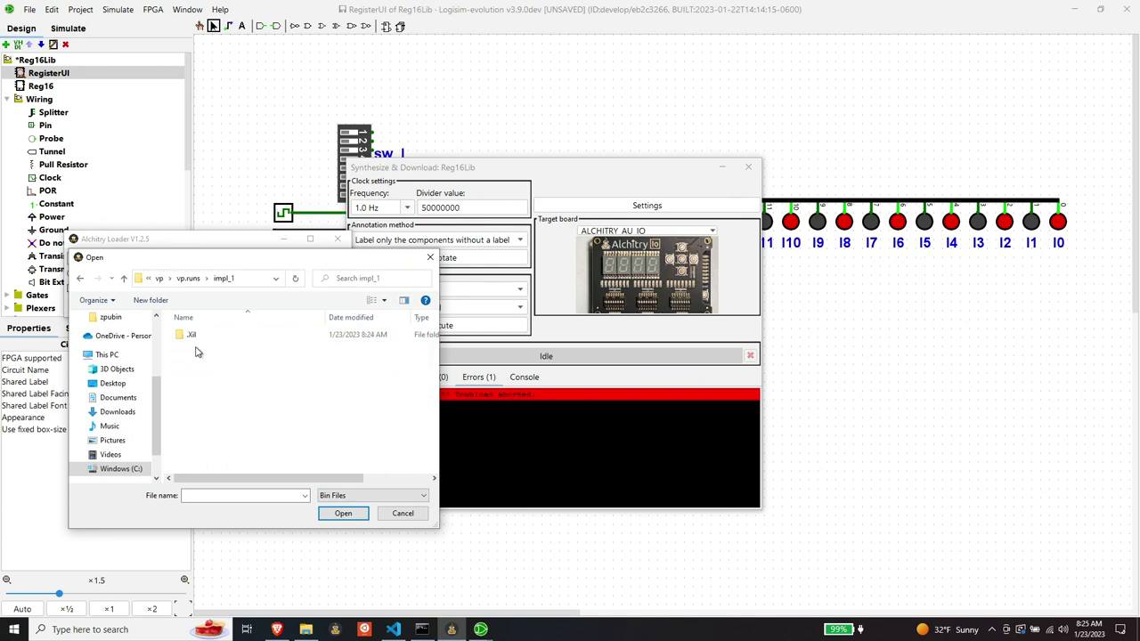
Step: Show all file types, load logisimTopLevelShell.bit, and program it onto the Alchitry Au
left_click(339, 500)
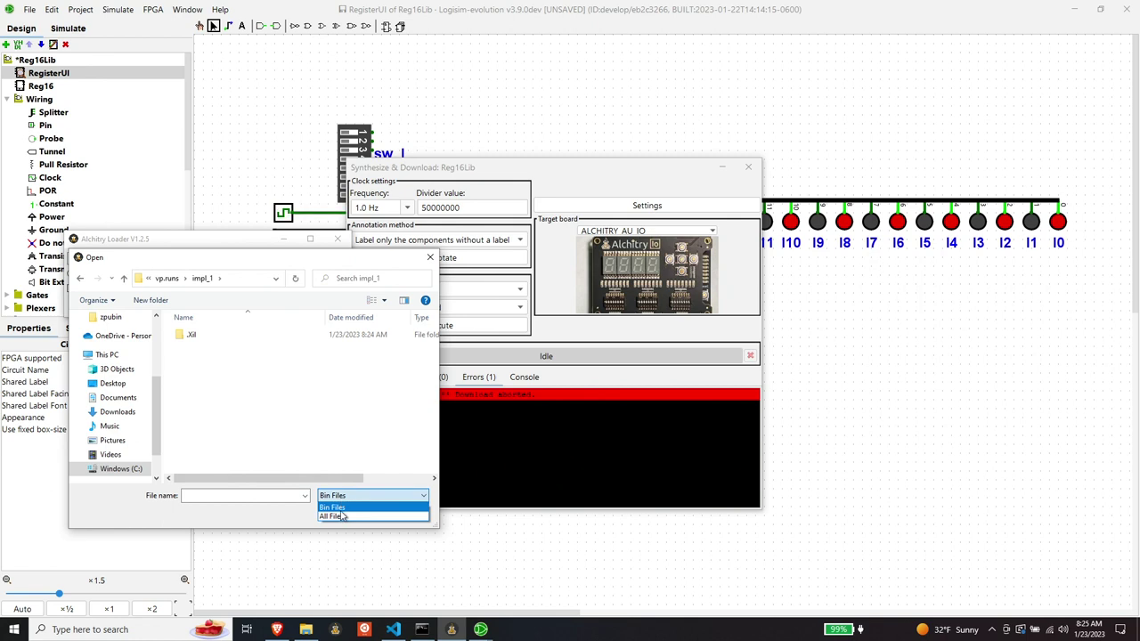
left_click(344, 515)
scroll(270, 390, "down", 4)
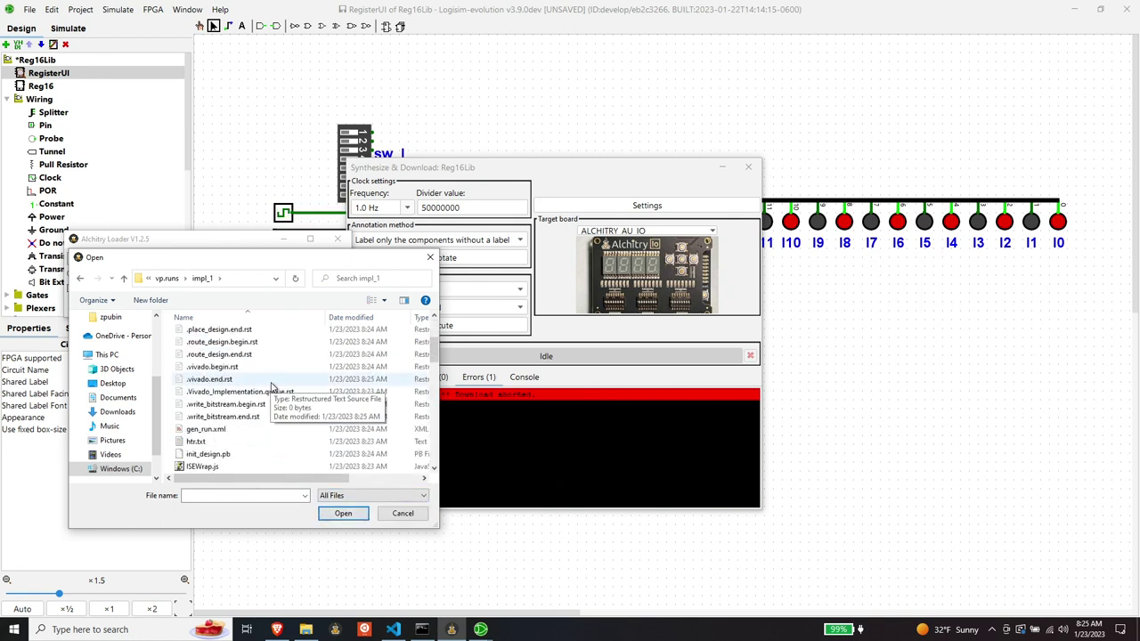
scroll(271, 410, "down", 1)
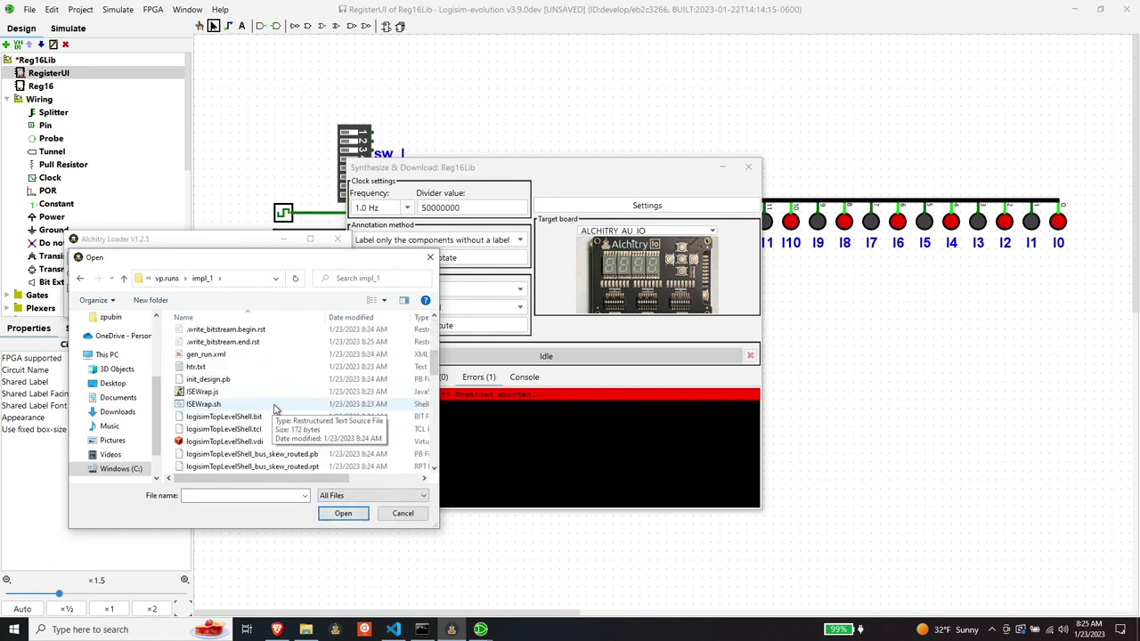
left_click(343, 514)
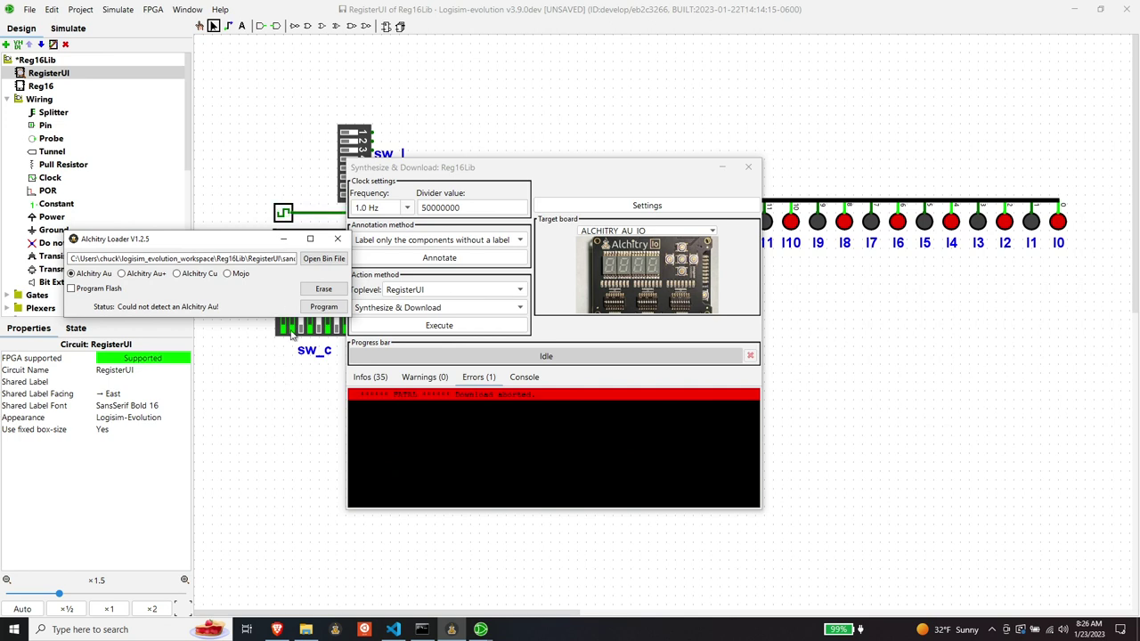
mouse_move(485, 630)
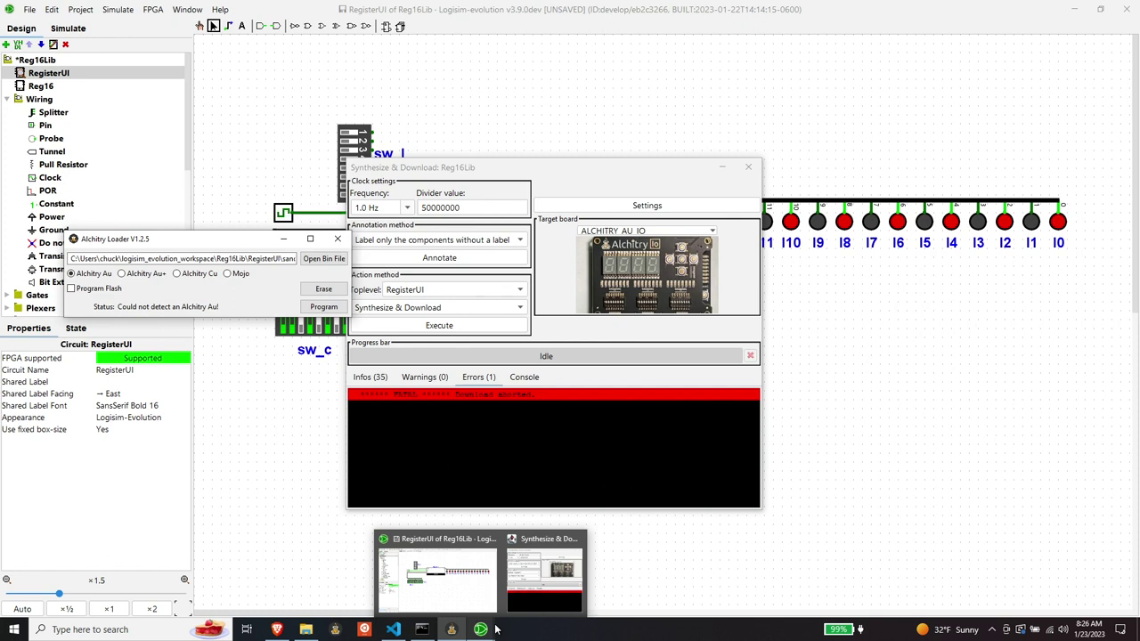
left_click(323, 306)
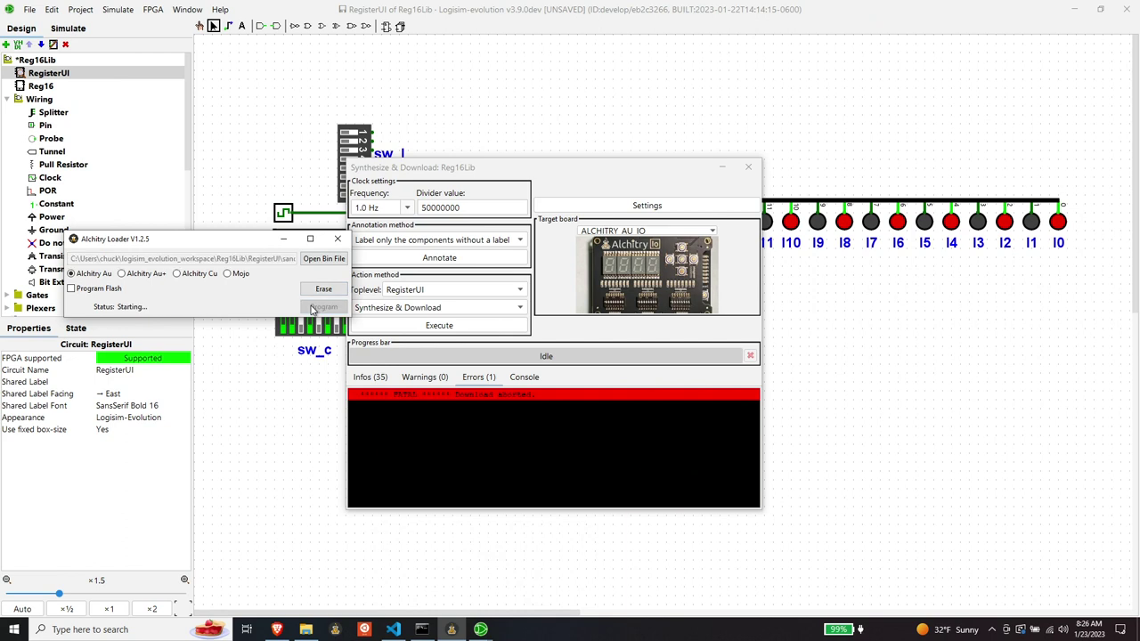
left_click(264, 376)
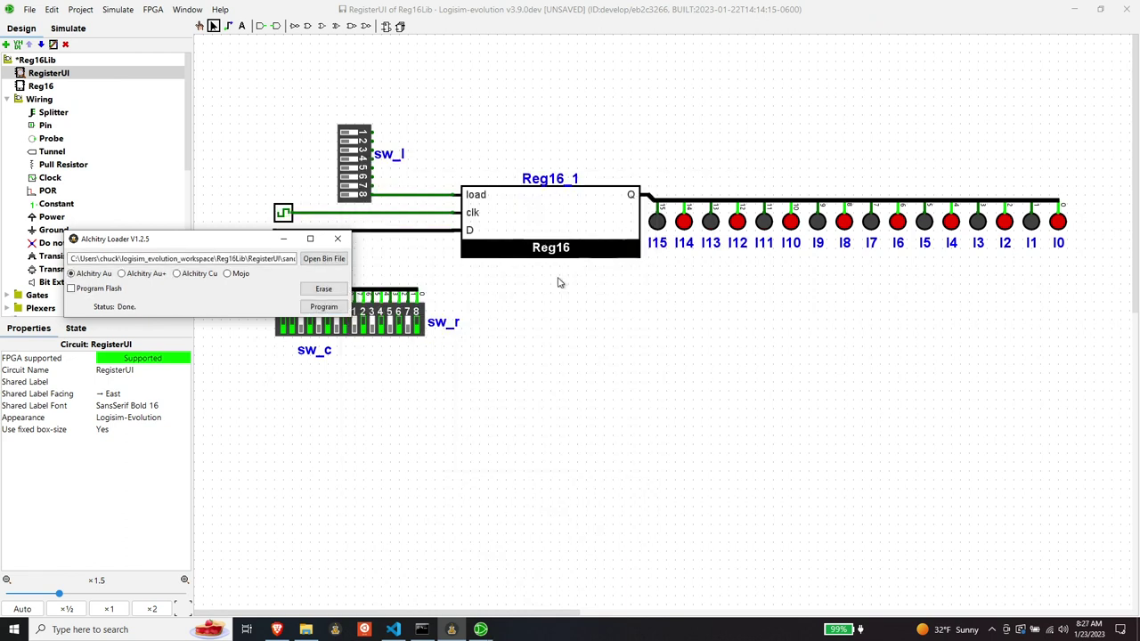